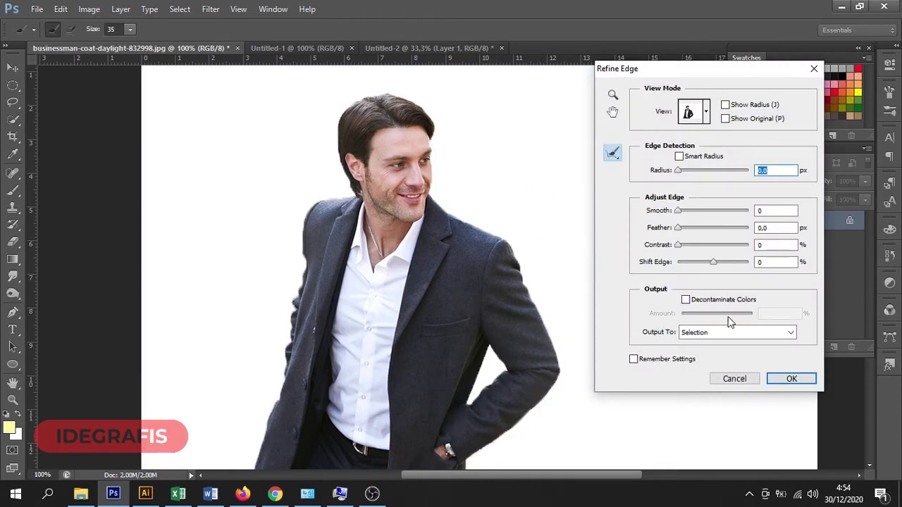
# Output the refined selection of the man to a new layer
pyautogui.click(708, 335)
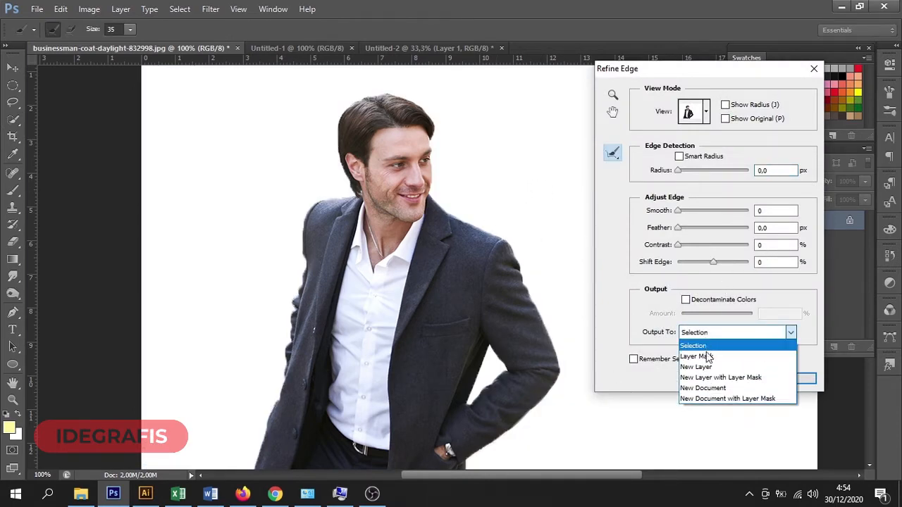
pyautogui.click(706, 365)
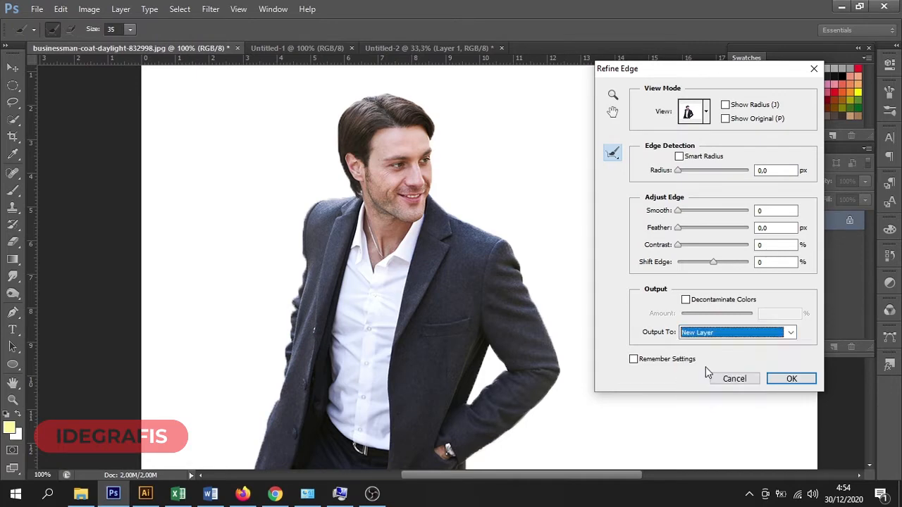
pyautogui.click(795, 382)
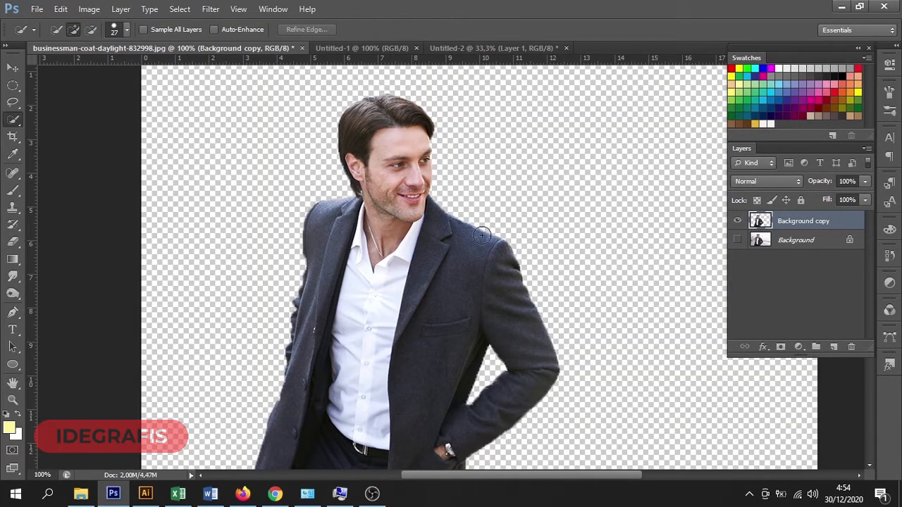
# Move the man's cutout into the Untitled-1 document, scale it to about 66%, and place it in the canvas's lower-left corner
pyautogui.click(14, 69)
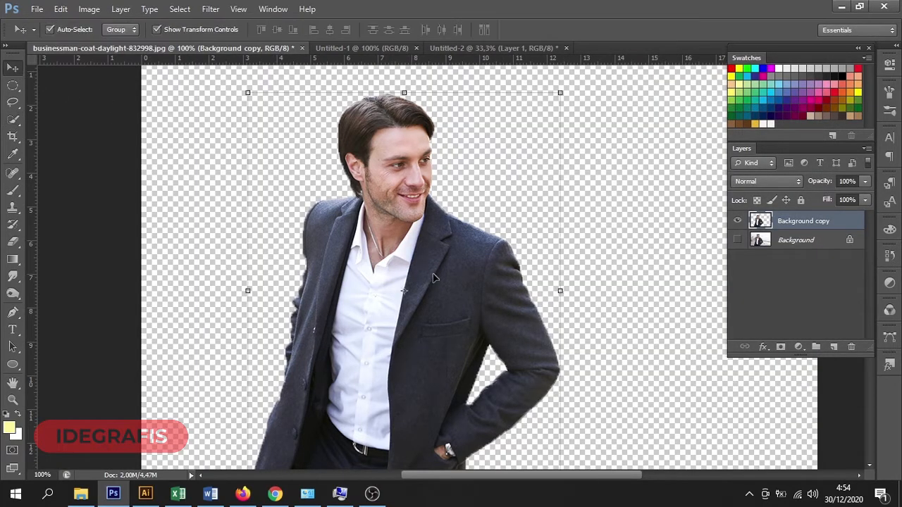
pyautogui.moveTo(418, 261); pyautogui.dragTo(420, 235)
pyautogui.moveTo(455, 282); pyautogui.dragTo(506, 315)
pyautogui.moveTo(592, 131); pyautogui.dragTo(554, 185)
pyautogui.moveTo(456, 350); pyautogui.dragTo(421, 311)
pyautogui.moveTo(520, 146); pyautogui.dragTo(486, 172)
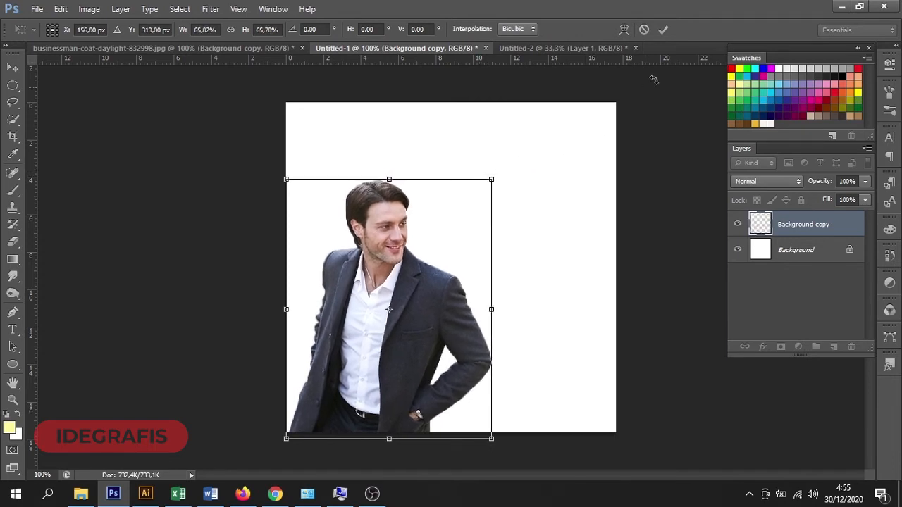
pyautogui.click(663, 30)
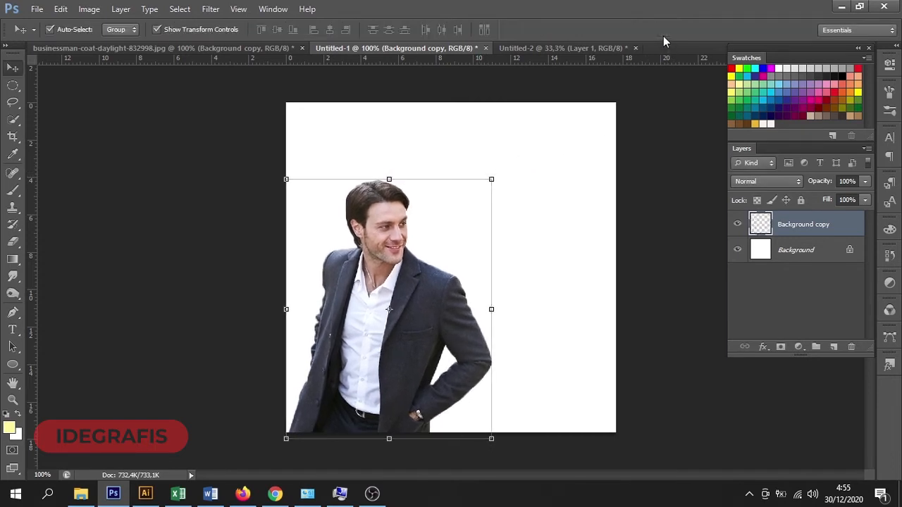
# Add a new empty layer between the man's cutout and the white Background
pyautogui.click(650, 252)
pyautogui.click(411, 375)
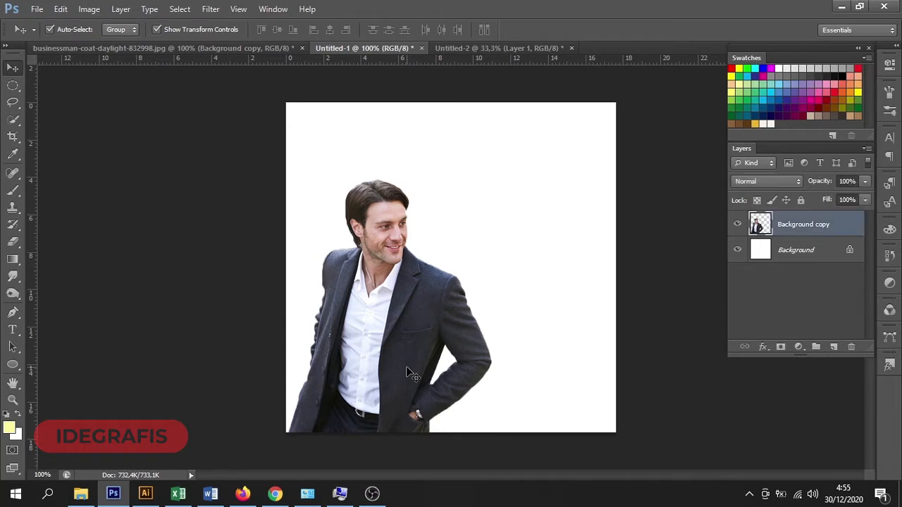
pyautogui.click(834, 260)
pyautogui.click(832, 347)
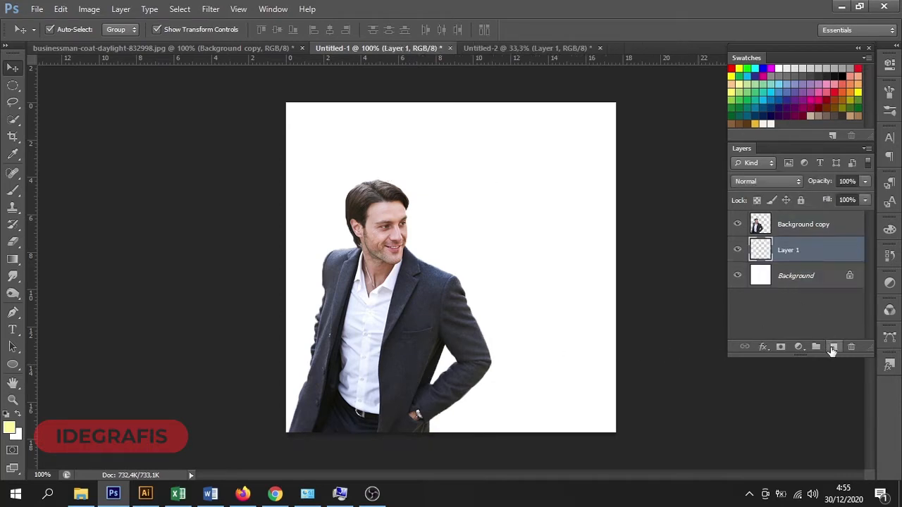
# Draw a pale yellow Pen tool shape, about 304 × 523 px, behind the man, covering the canvas's left side with an angled right edge
pyautogui.click(16, 316)
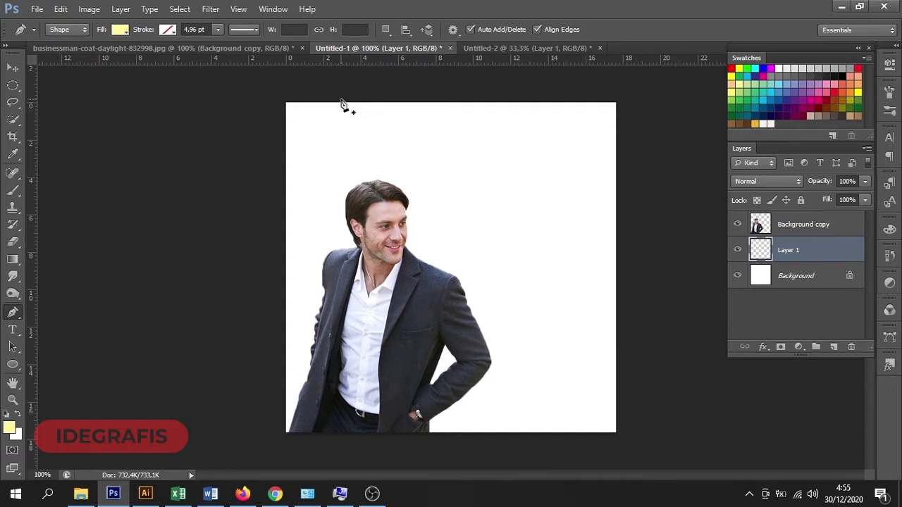
pyautogui.click(366, 96)
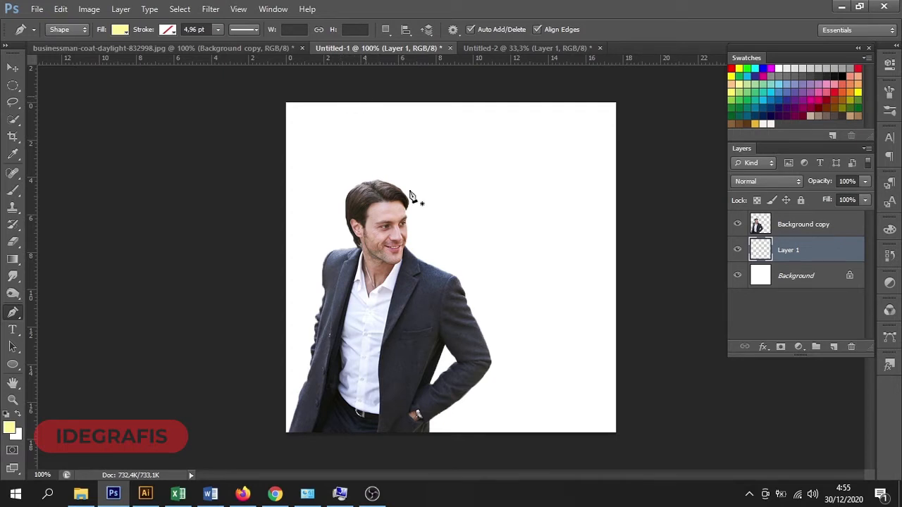
pyautogui.click(480, 366)
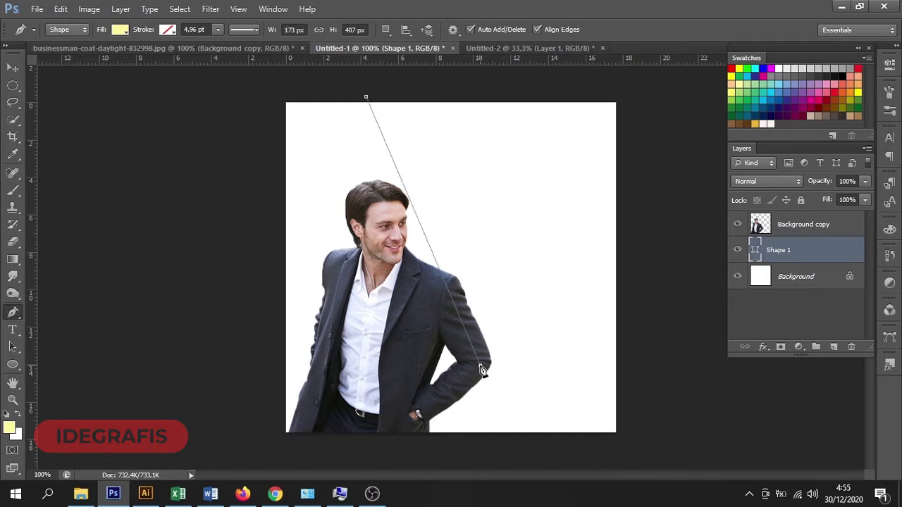
pyautogui.click(444, 442)
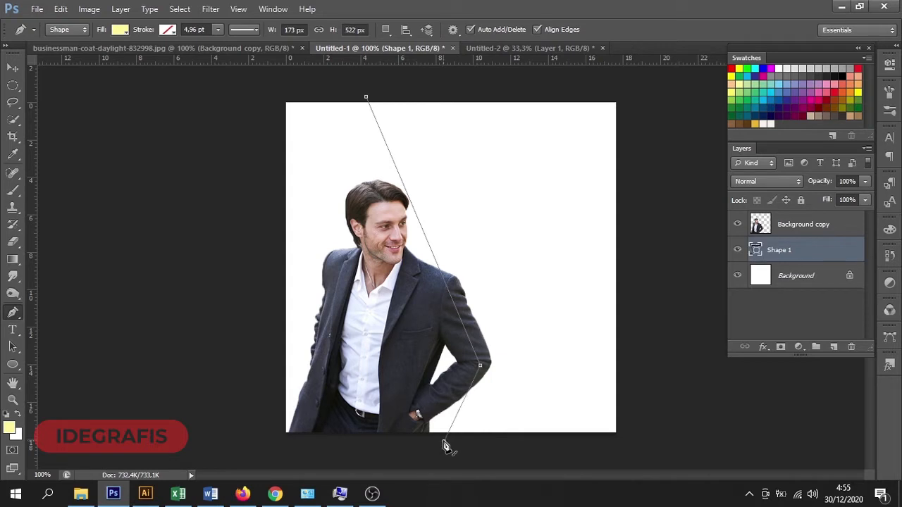
pyautogui.click(280, 441)
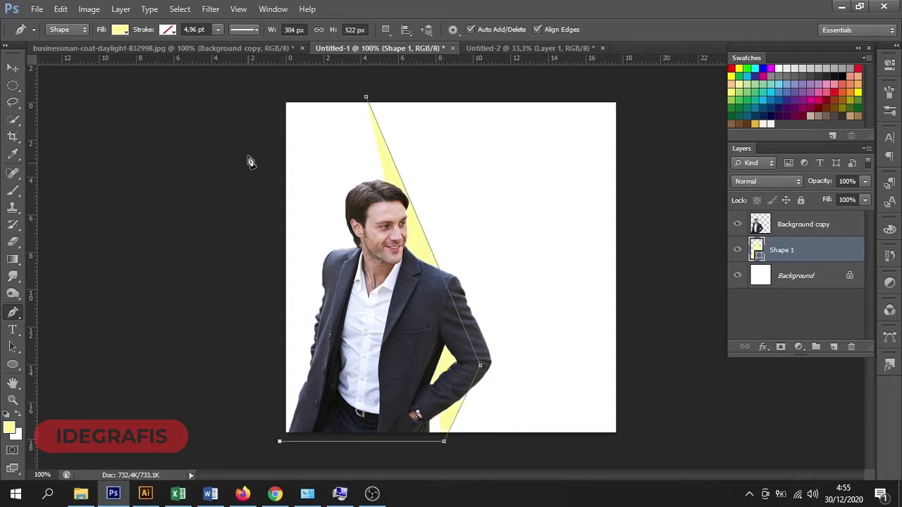
pyautogui.click(279, 97)
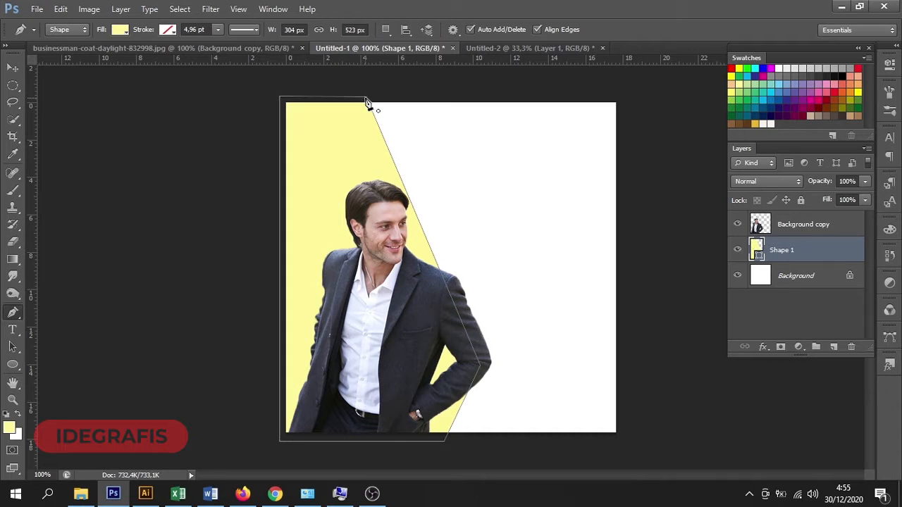
# Move the man's cutout slightly to the left over the yellow shape
pyautogui.click(12, 68)
pyautogui.click(155, 119)
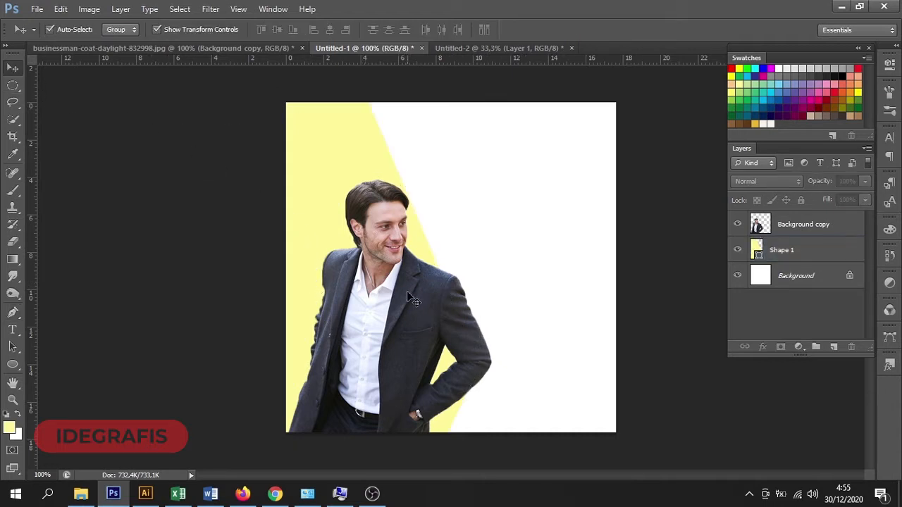
pyautogui.click(405, 331)
pyautogui.moveTo(405, 343); pyautogui.dragTo(398, 341)
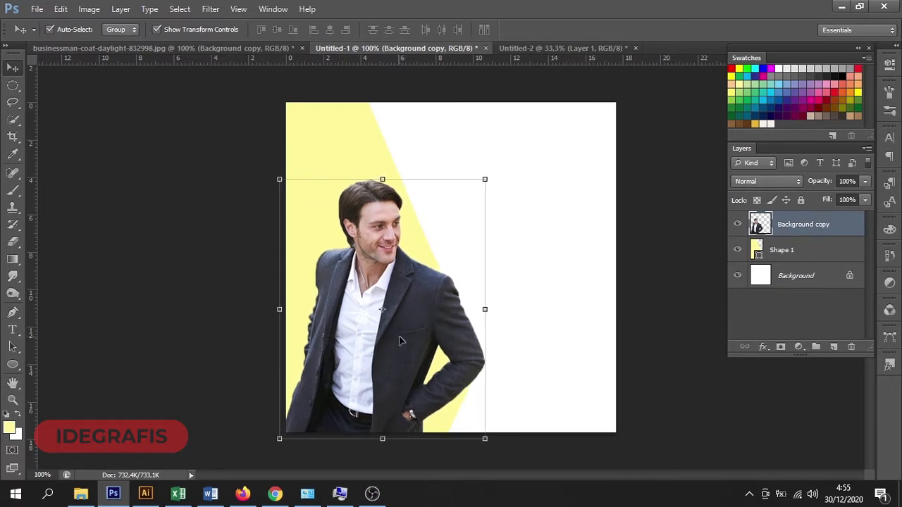
# Add a new empty layer and place it directly beneath the Shape 1 layer
pyautogui.click(818, 254)
pyautogui.click(834, 347)
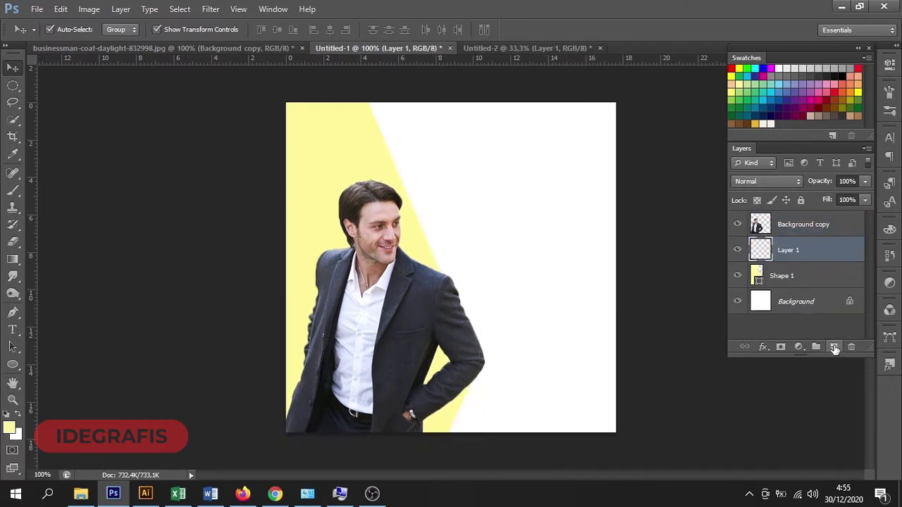
pyautogui.moveTo(801, 253); pyautogui.dragTo(740, 295)
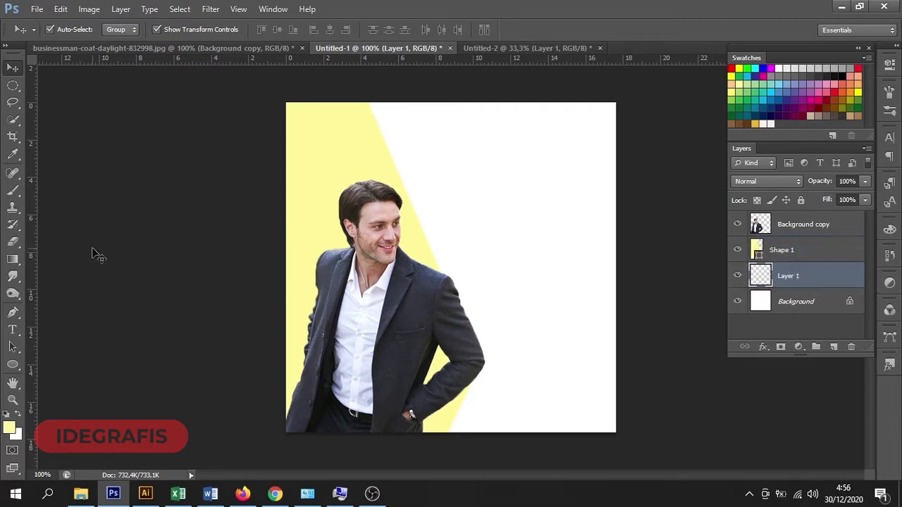
# Draw a wider Pen tool shape, about 375 × 533 px, behind the first one, with its angled right edge extending past the man's elbow
pyautogui.click(13, 312)
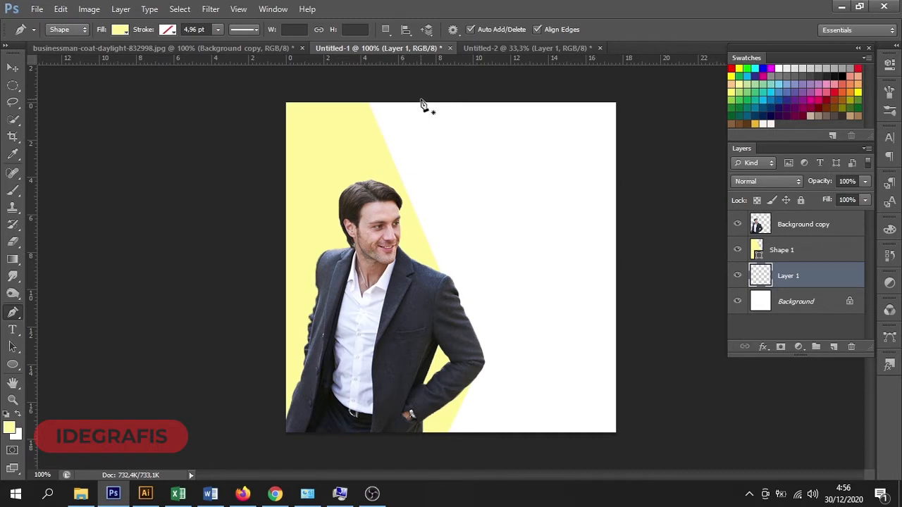
pyautogui.click(460, 440)
pyautogui.click(519, 364)
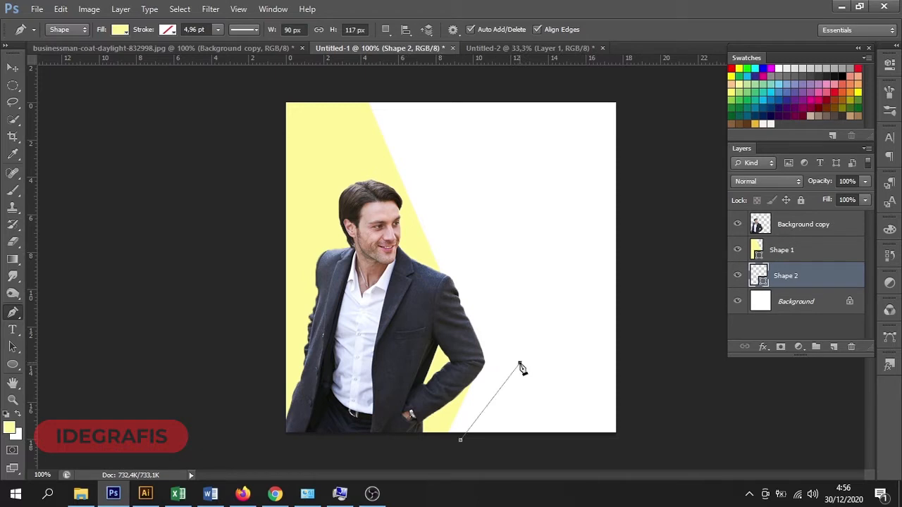
pyautogui.hotkey('ctrl', 'z')
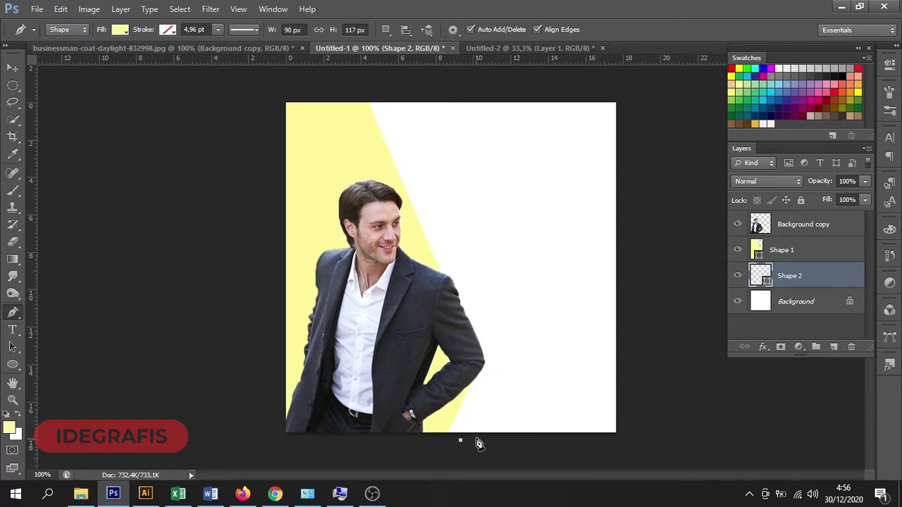
pyautogui.click(522, 362)
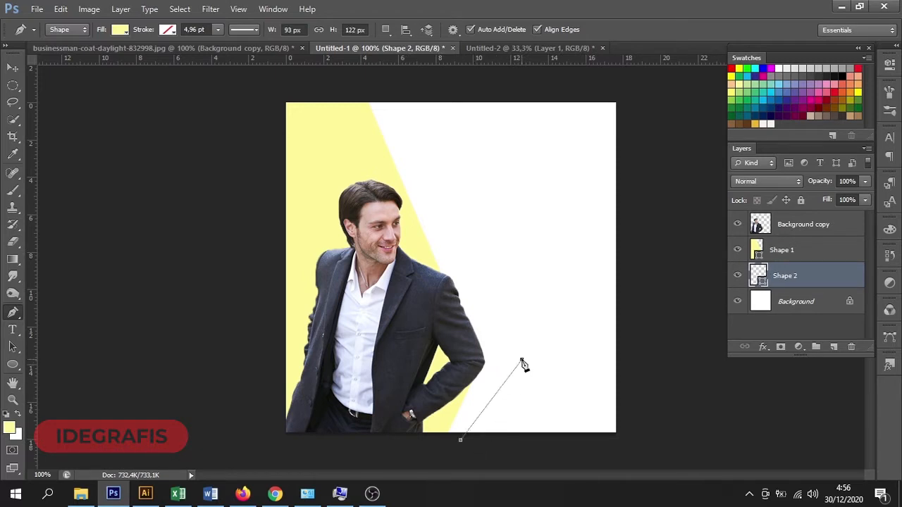
pyautogui.click(462, 95)
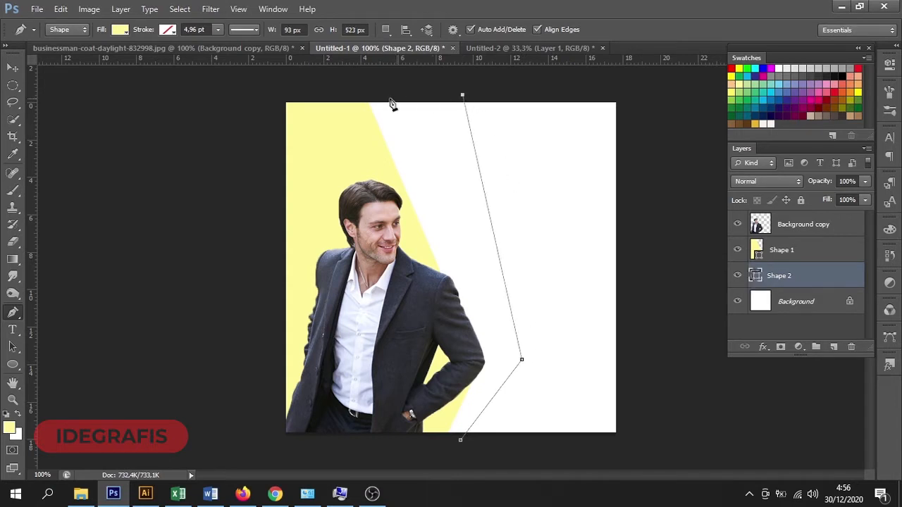
pyautogui.click(274, 94)
pyautogui.click(274, 447)
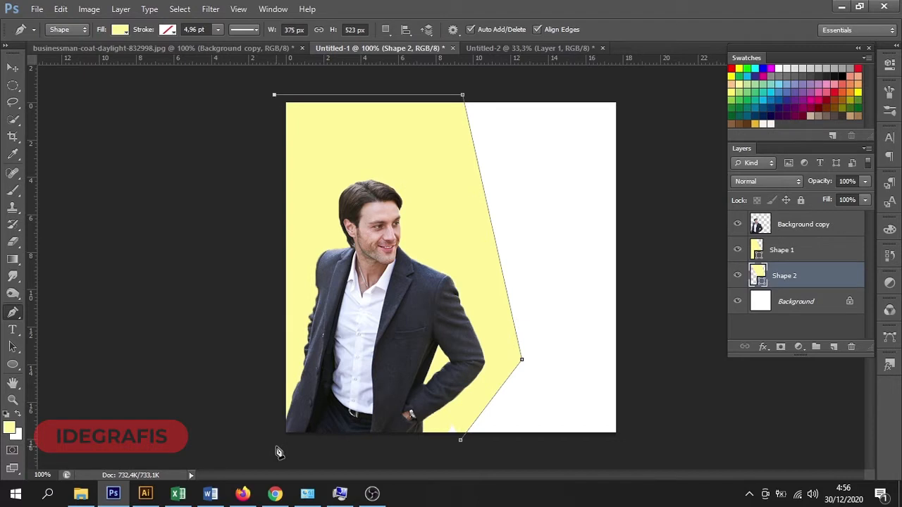
pyautogui.click(461, 441)
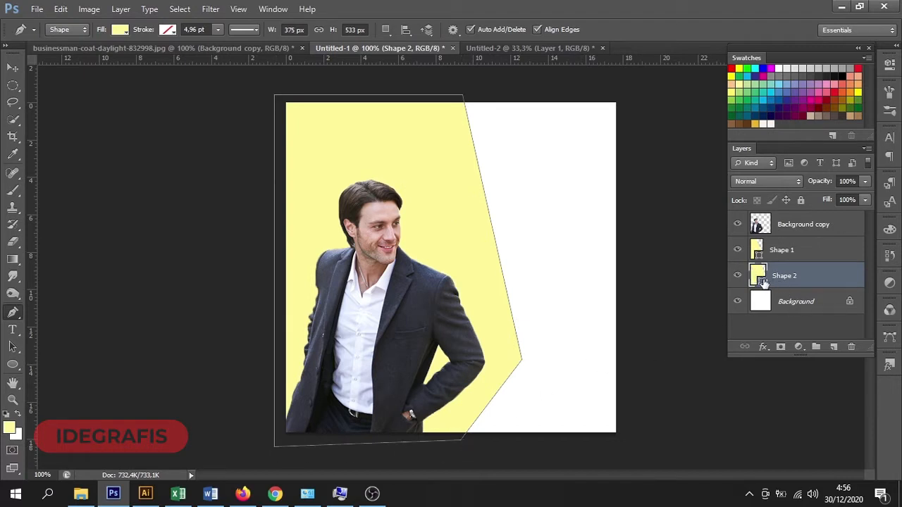
# Change the fill of the wider Shape 2 to light orange, fbaf5d
pyautogui.click(791, 250)
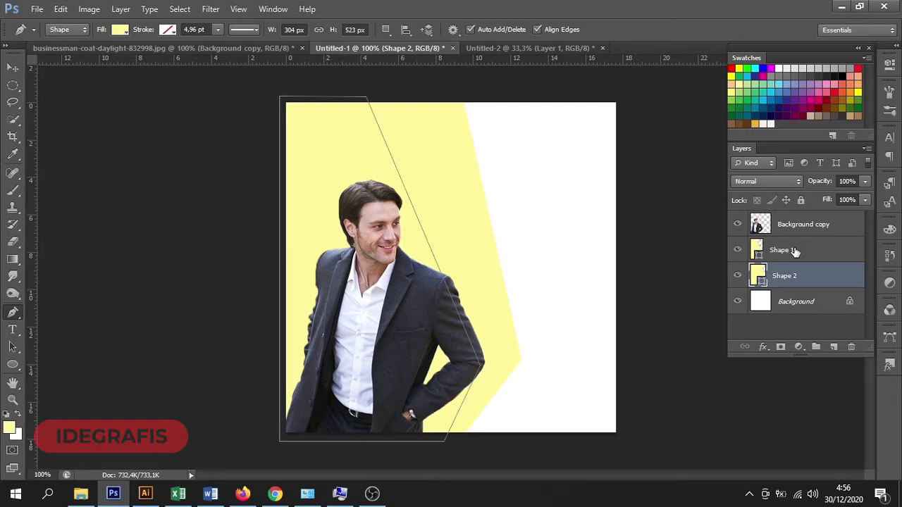
pyautogui.doubleClick(756, 275)
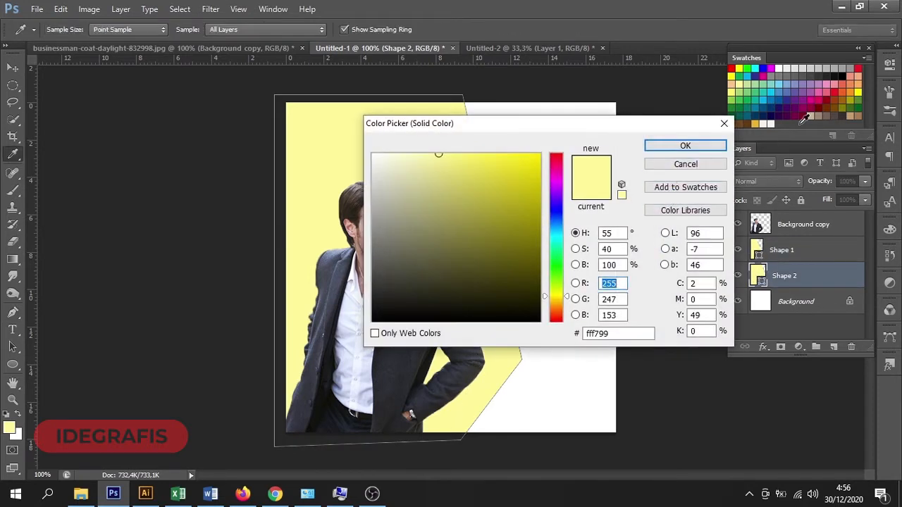
pyautogui.click(855, 75)
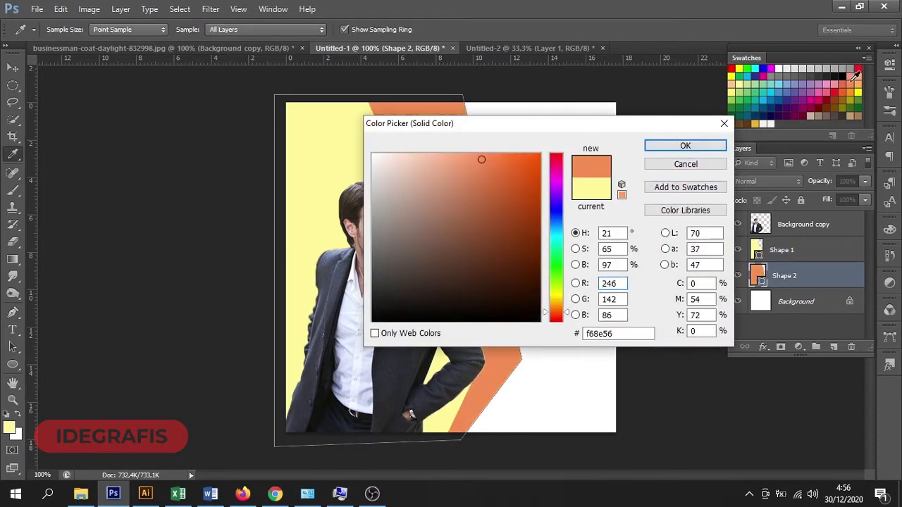
pyautogui.click(858, 77)
pyautogui.moveTo(580, 127); pyautogui.dragTo(628, 216)
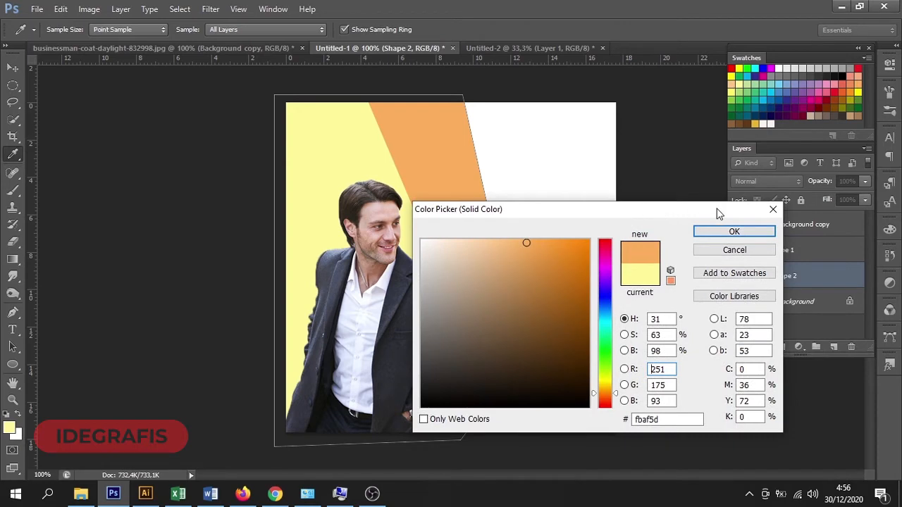
pyautogui.click(736, 232)
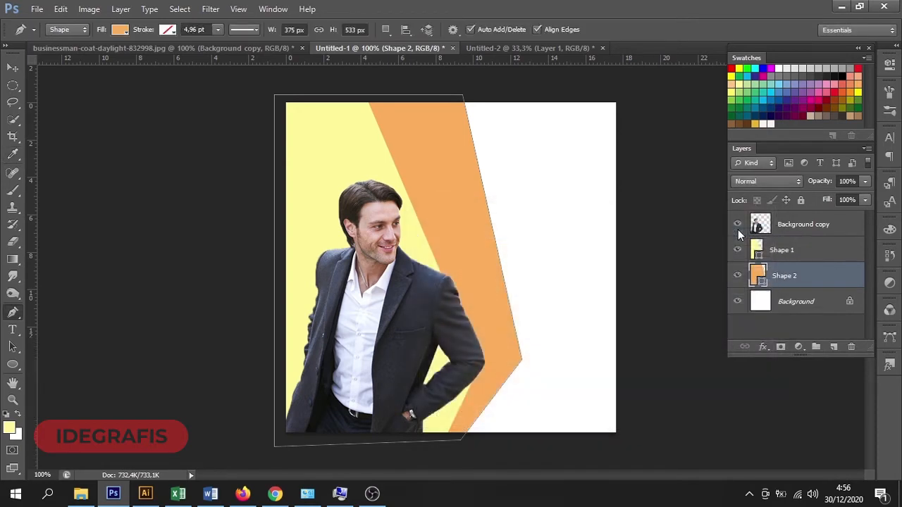
# Add a Solid Color fill layer above the Background, using dark slate 404653 sampled from the man's jacket
pyautogui.click(776, 298)
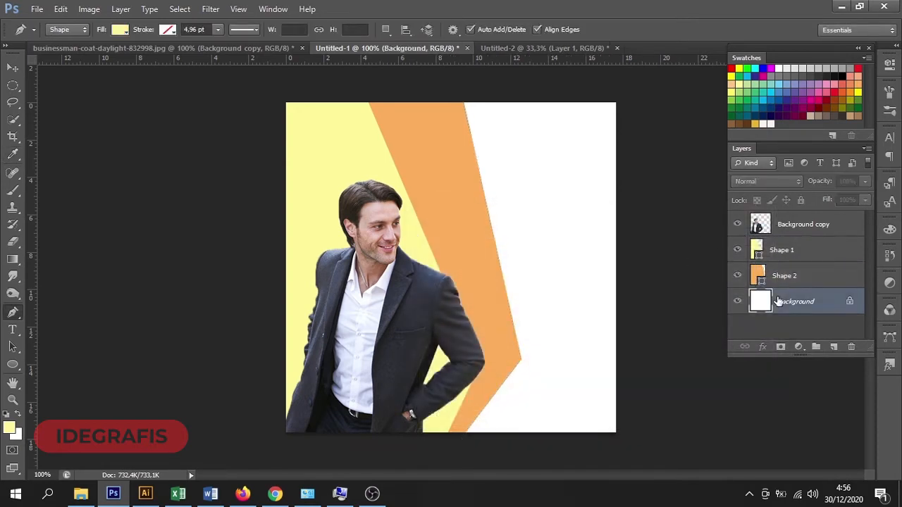
pyautogui.click(833, 347)
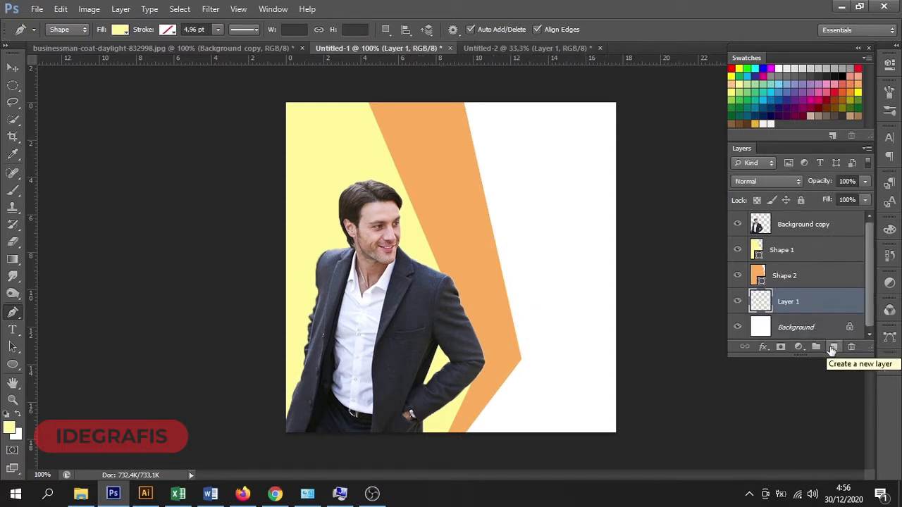
pyautogui.click(799, 349)
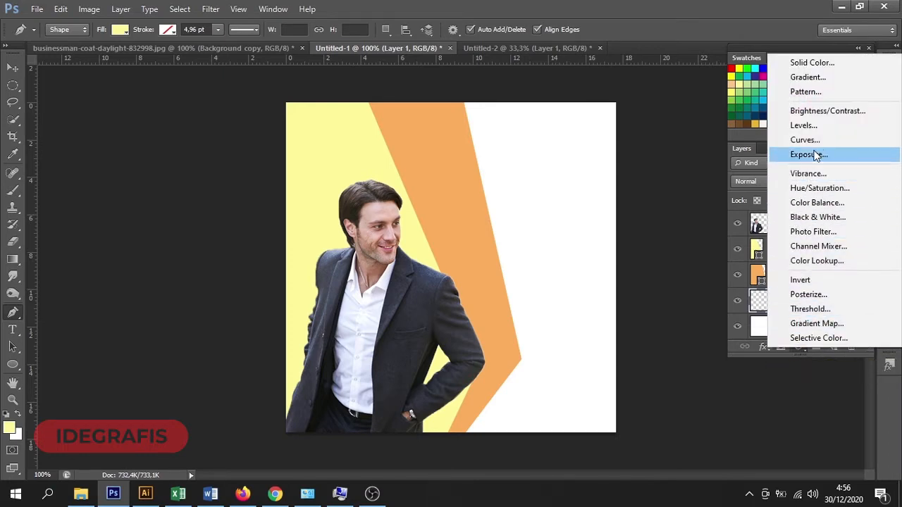
pyautogui.click(817, 64)
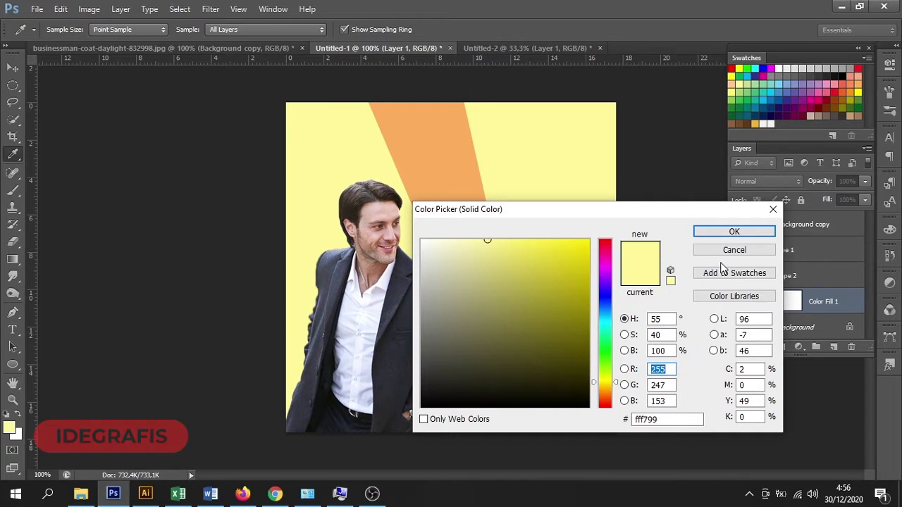
pyautogui.click(389, 324)
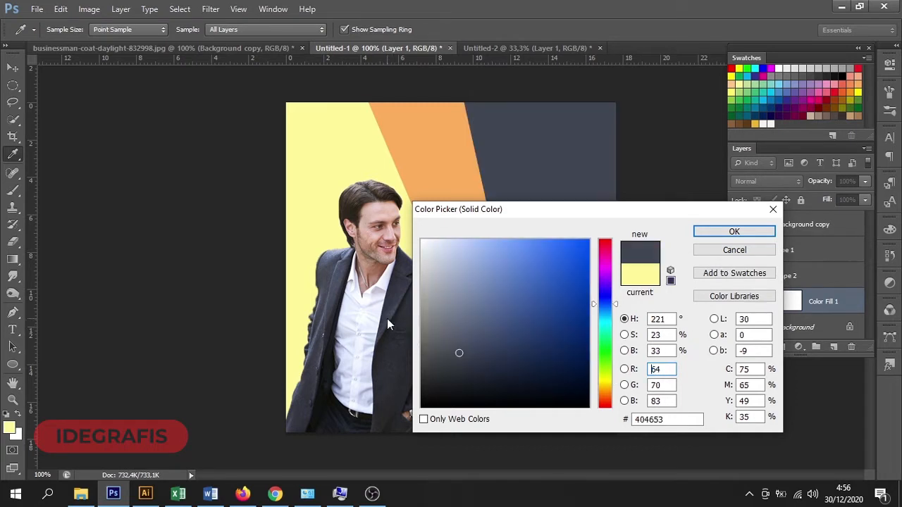
pyautogui.click(733, 233)
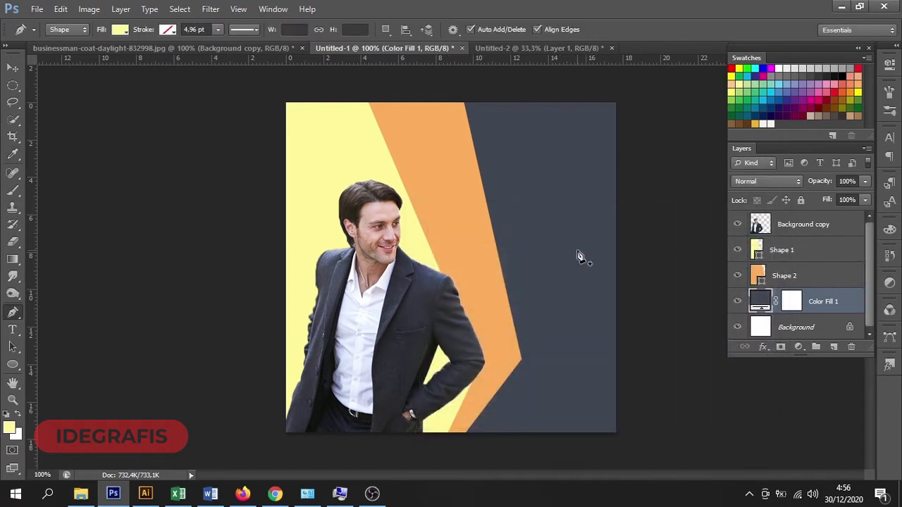
# Shift the man's cutout slightly to the right so its bounding box meets the canvas's left edge
pyautogui.click(13, 85)
pyautogui.click(13, 67)
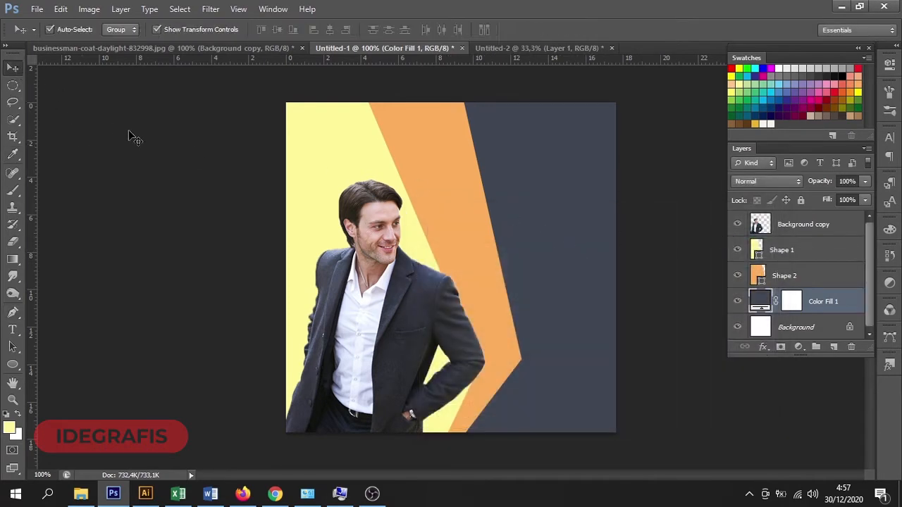
pyautogui.click(134, 138)
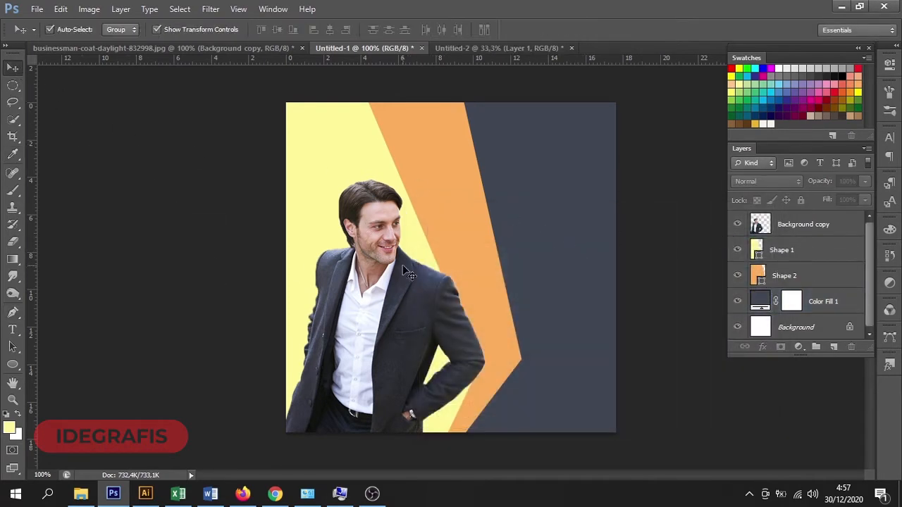
pyautogui.click(368, 275)
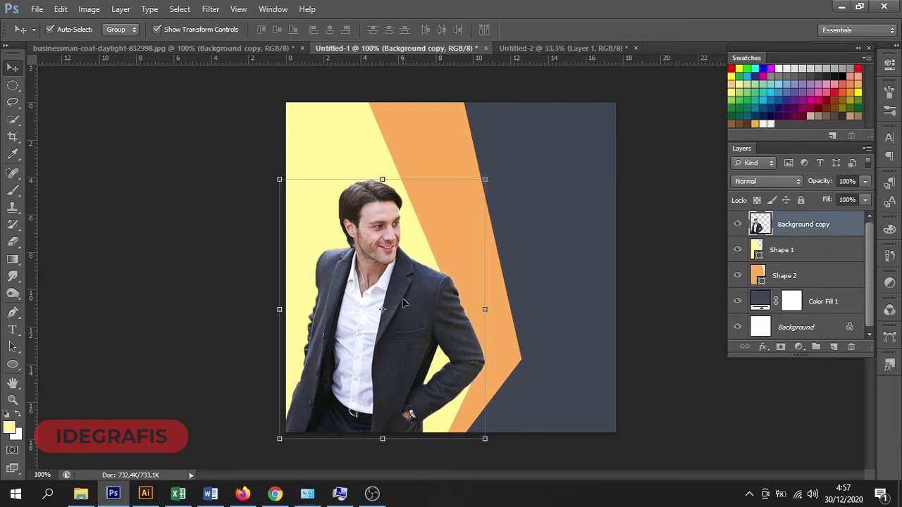
pyautogui.moveTo(399, 330); pyautogui.dragTo(404, 327)
pyautogui.hotkey('ctrl', 'z')
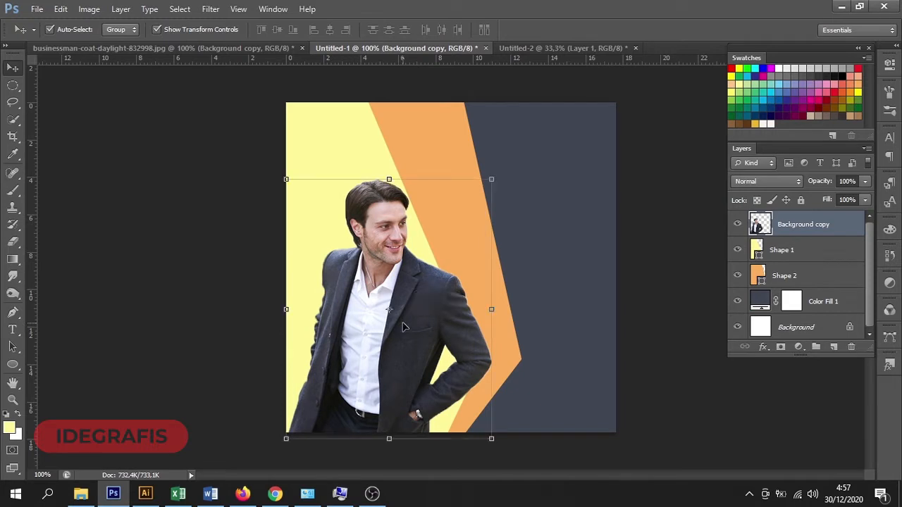
pyautogui.click(187, 192)
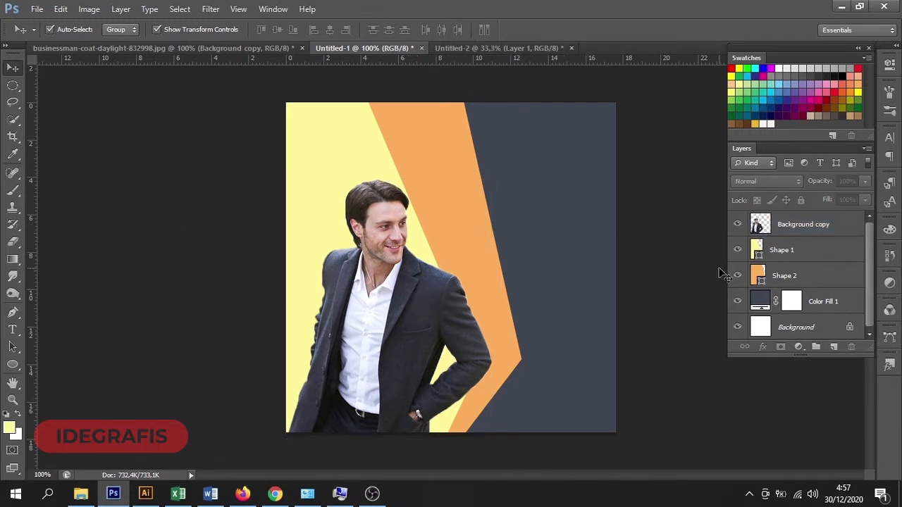
# Add a Gradient Overlay effect to the yellow Shape 1 layer using the Orange gradient preset
pyautogui.click(831, 256)
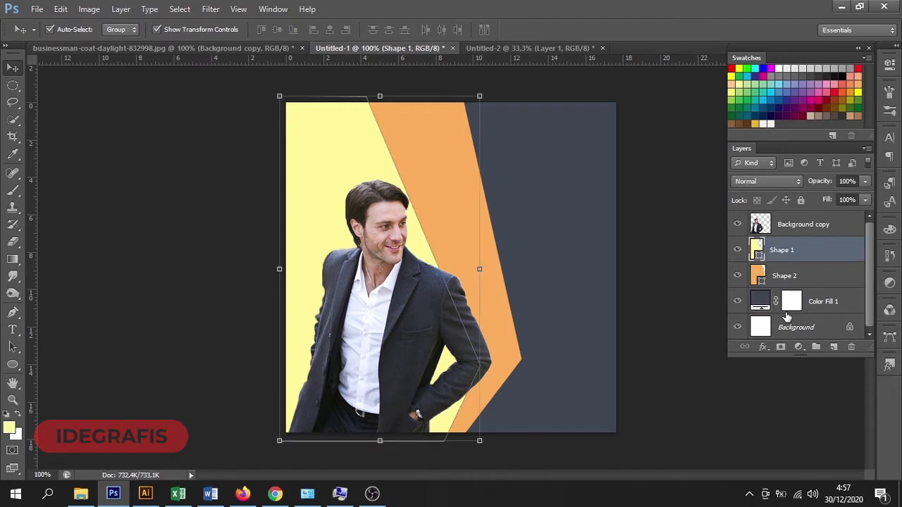
pyautogui.click(767, 350)
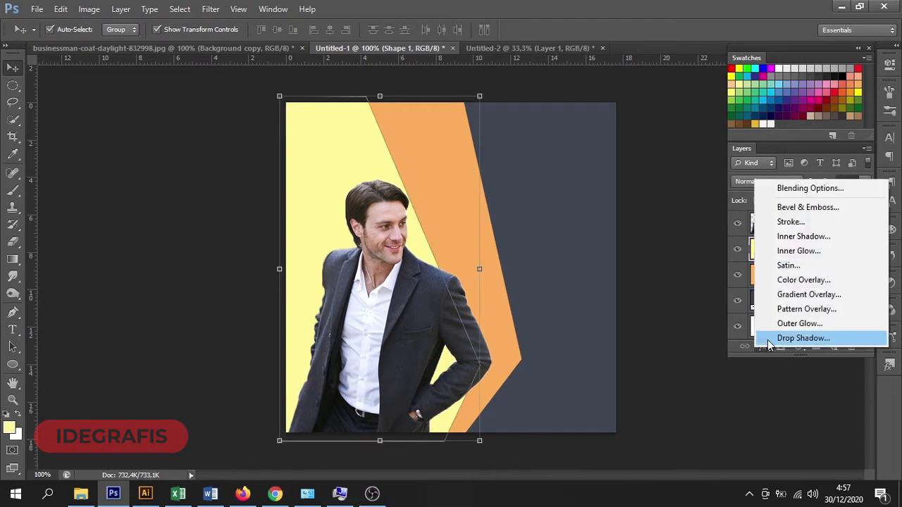
pyautogui.click(792, 296)
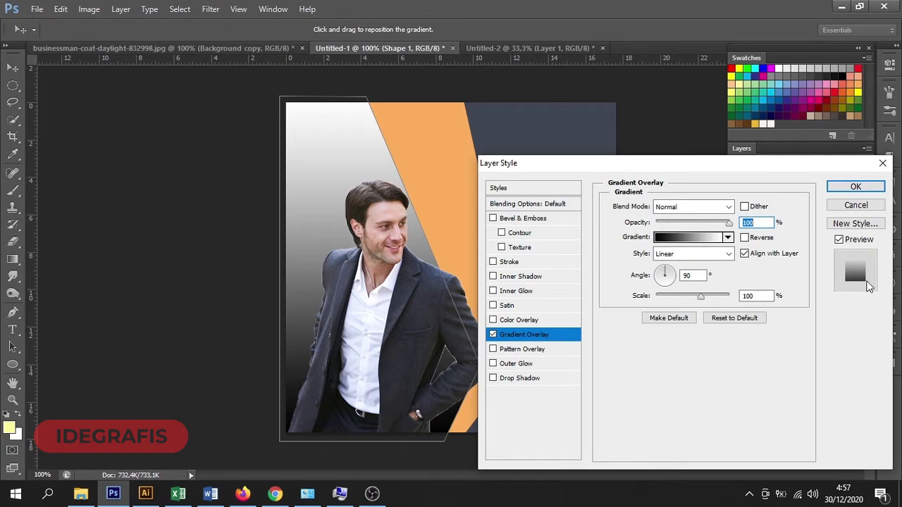
pyautogui.click(719, 239)
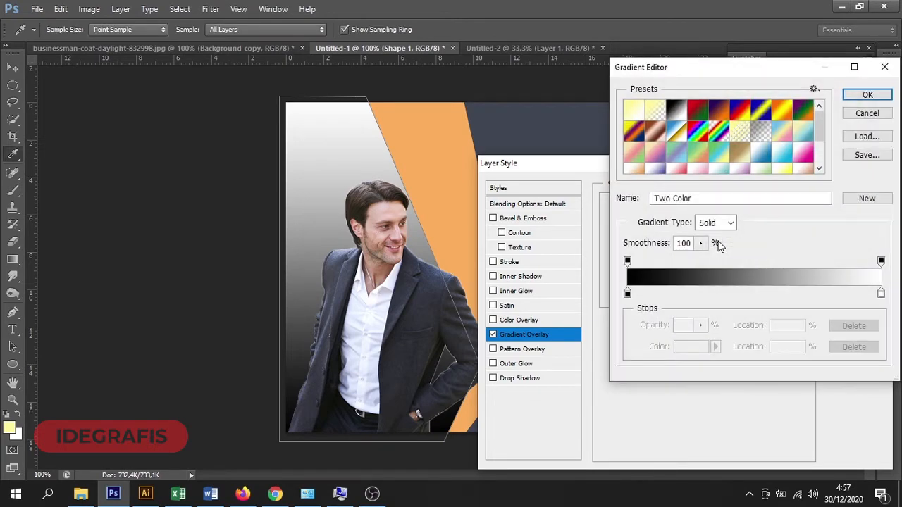
pyautogui.click(635, 112)
pyautogui.scroll(-1, 634, 141)
pyautogui.click(634, 152)
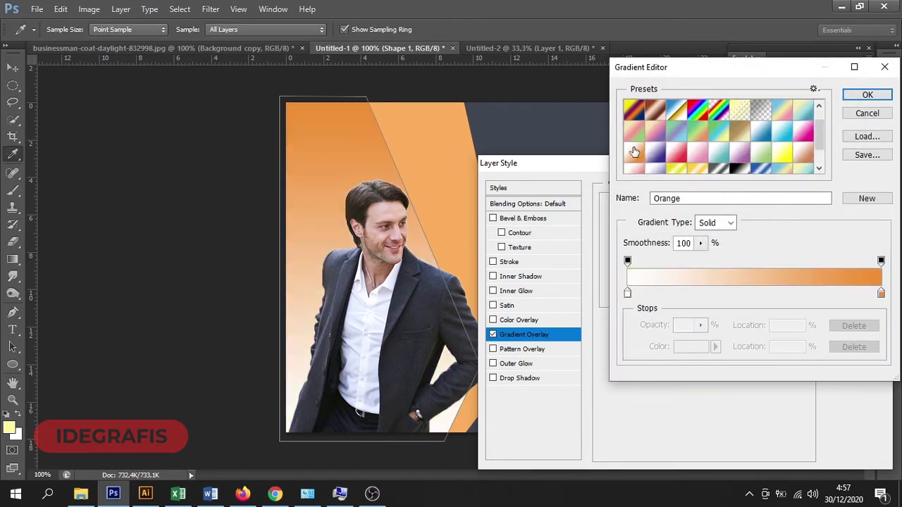
pyautogui.click(868, 96)
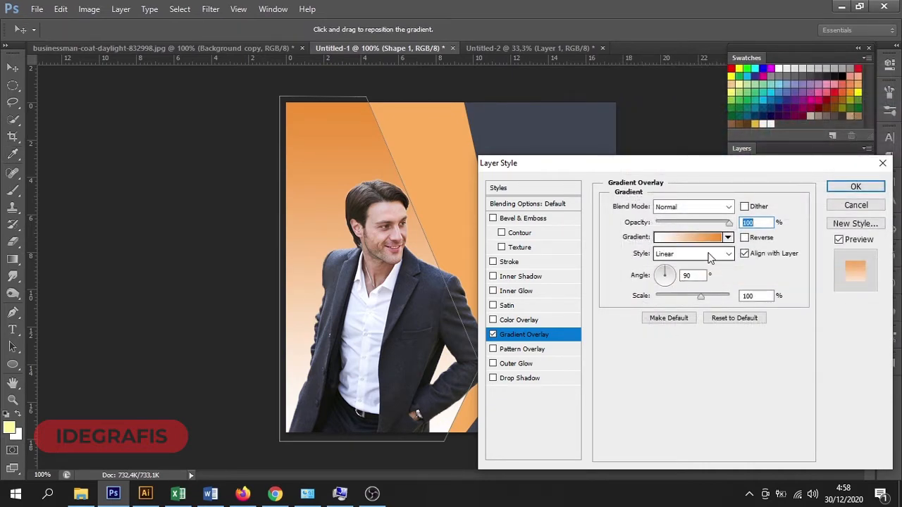
# Set the Gradient Overlay's blend mode to Overlay and open its gradient for editing
pyautogui.click(694, 207)
pyautogui.click(695, 167)
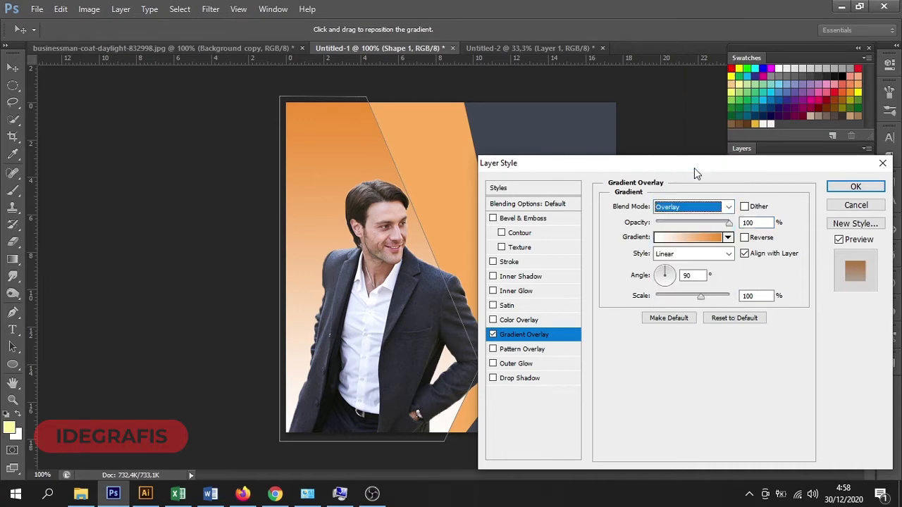
pyautogui.click(685, 239)
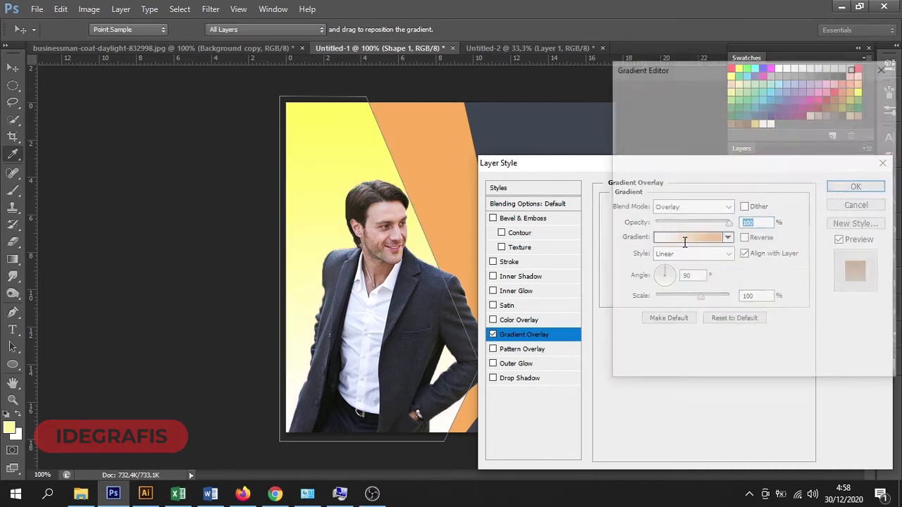
# Try various gradient presets on Shape 1, including Purple, Pink, Black, White, Blue, Yellow, Pink and Green, Purple, Blue
pyautogui.click(662, 155)
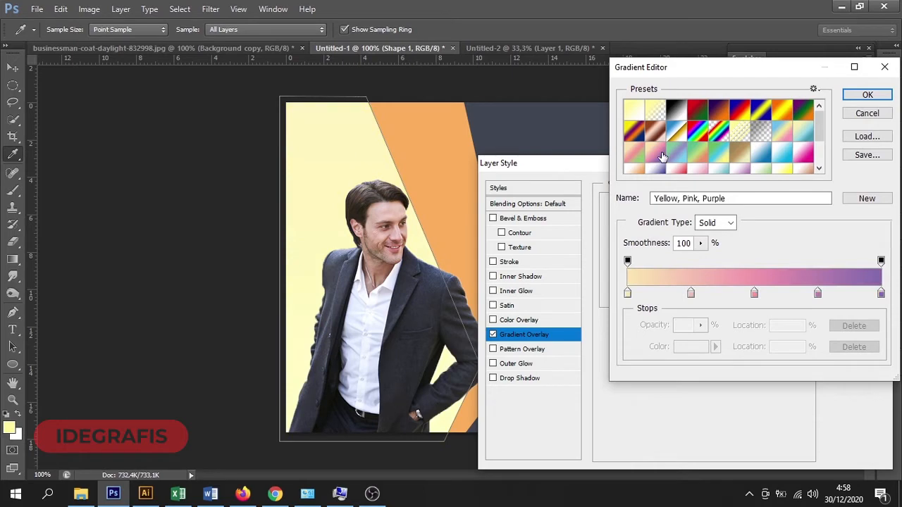
pyautogui.click(655, 170)
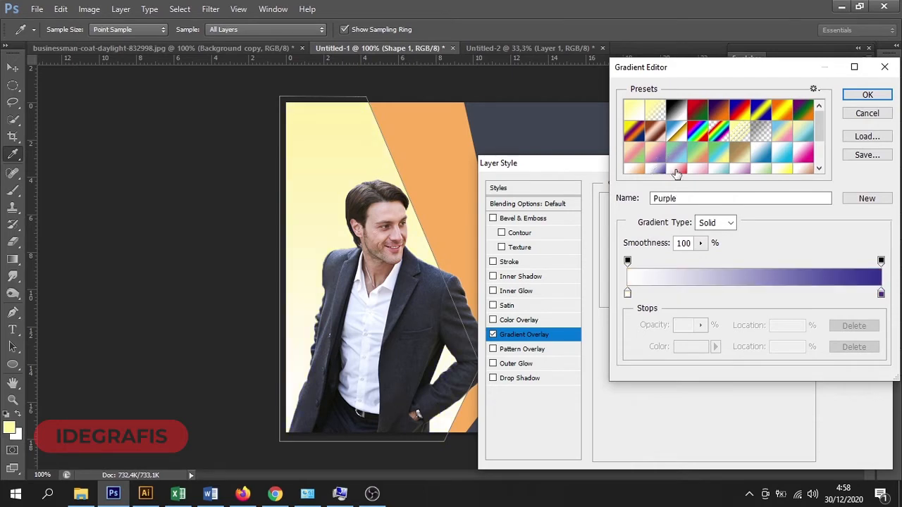
pyautogui.click(676, 170)
pyautogui.click(694, 171)
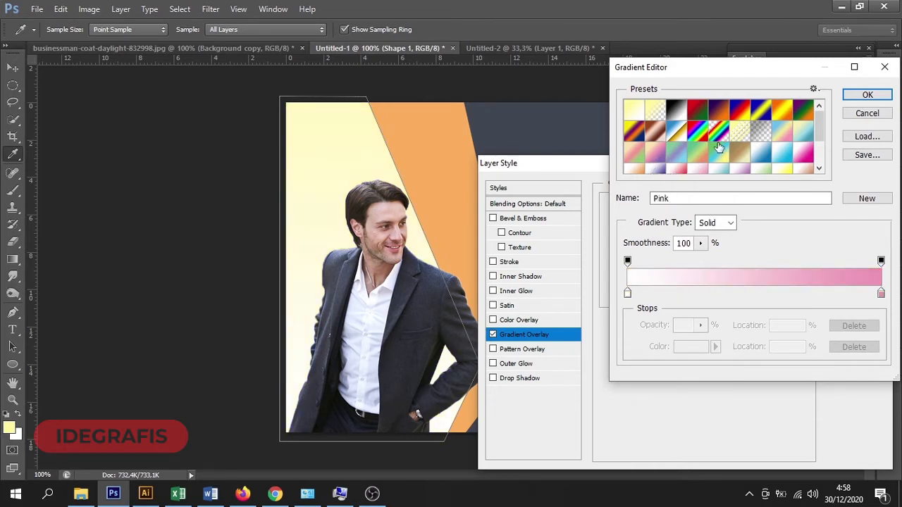
pyautogui.click(677, 111)
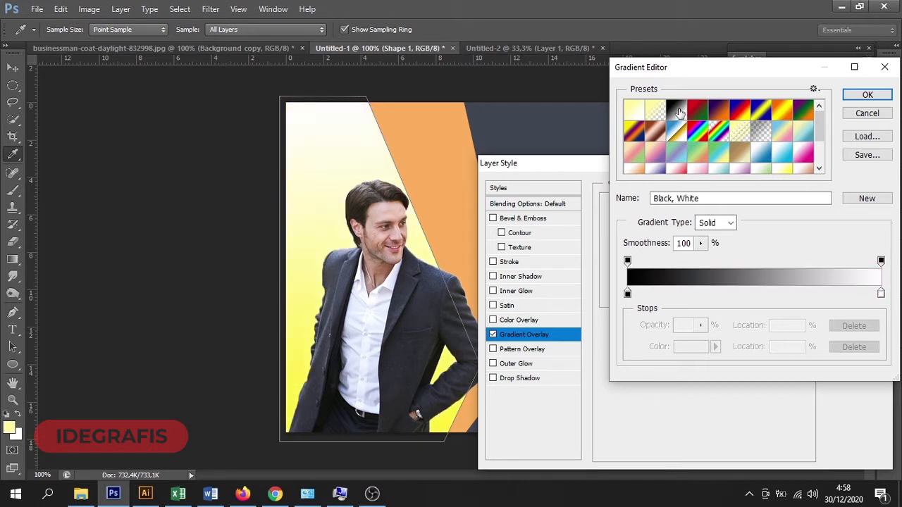
pyautogui.click(776, 115)
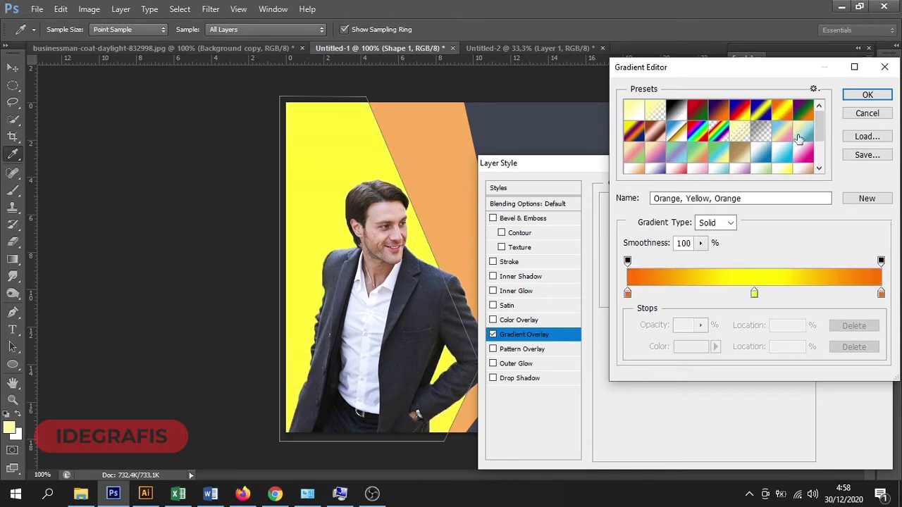
pyautogui.click(805, 140)
pyautogui.click(785, 137)
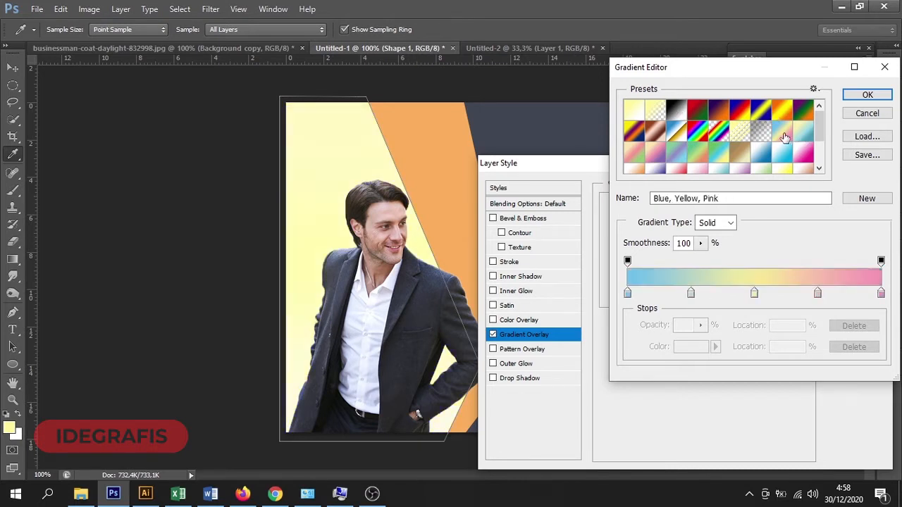
pyautogui.scroll(-3, 785, 141)
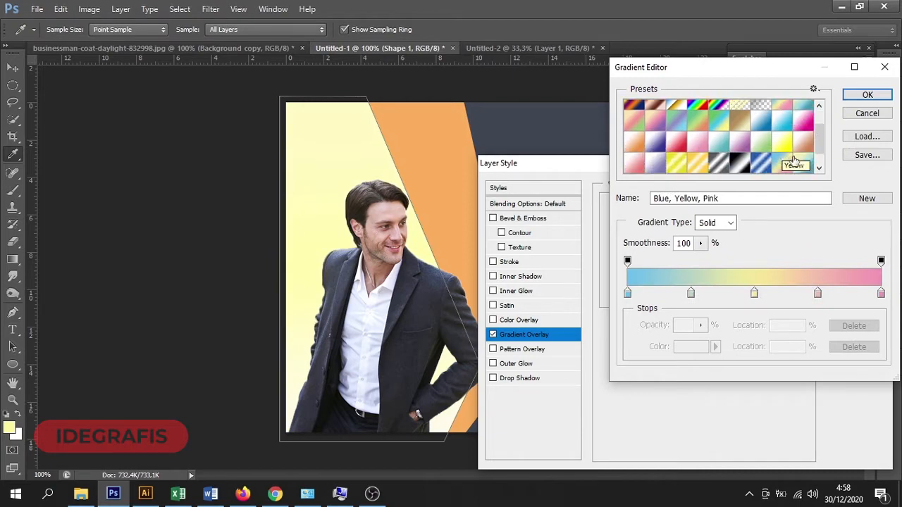
pyautogui.scroll(1, 680, 163)
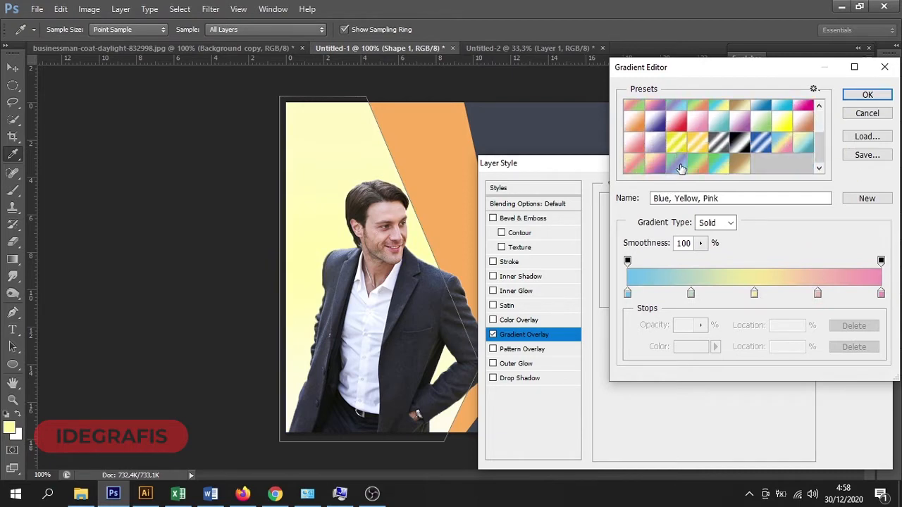
pyautogui.click(806, 148)
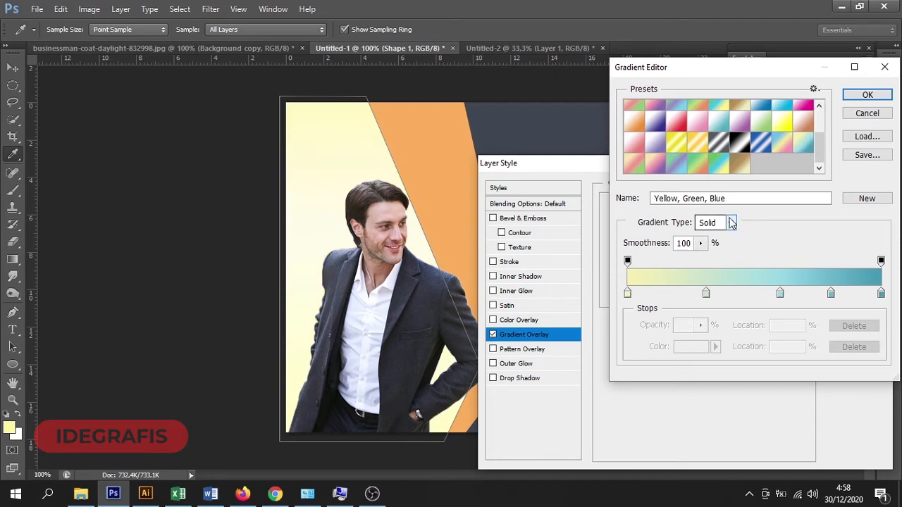
pyautogui.click(676, 165)
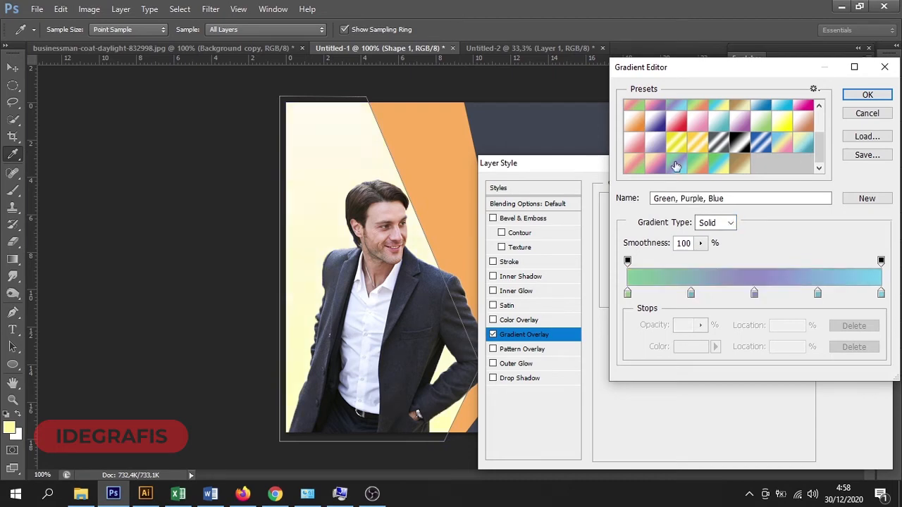
# Set Shape 1's overlay gradient to the Green, Yellow, Orange preset, turn its angle to point downward, and apply the layer style
pyautogui.click(702, 166)
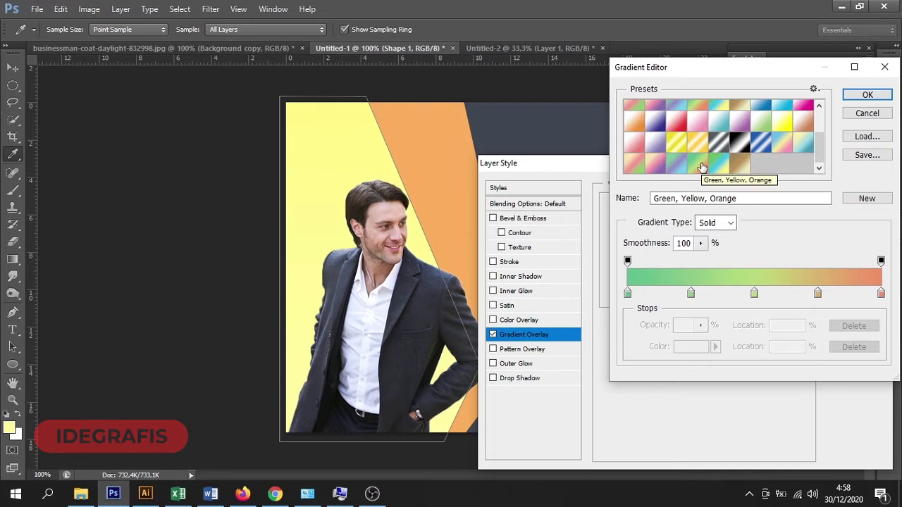
pyautogui.click(867, 96)
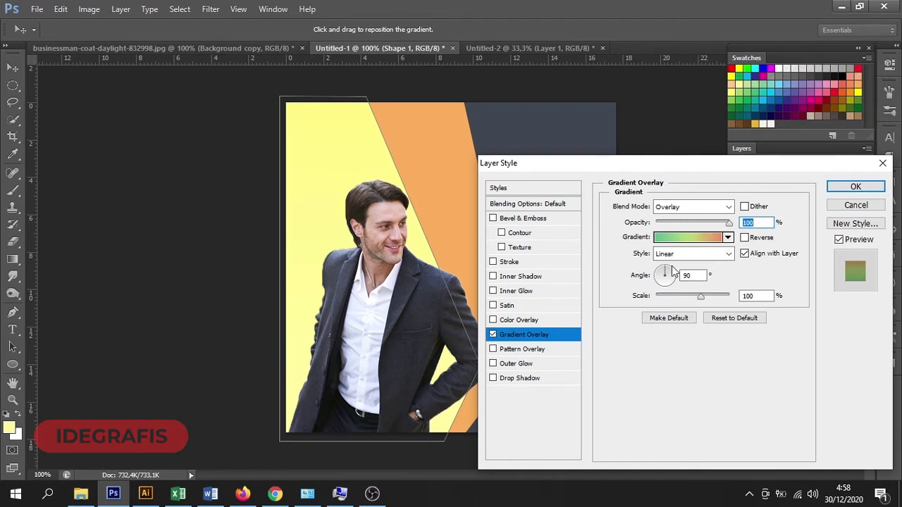
pyautogui.moveTo(668, 271); pyautogui.dragTo(664, 292)
pyautogui.click(854, 187)
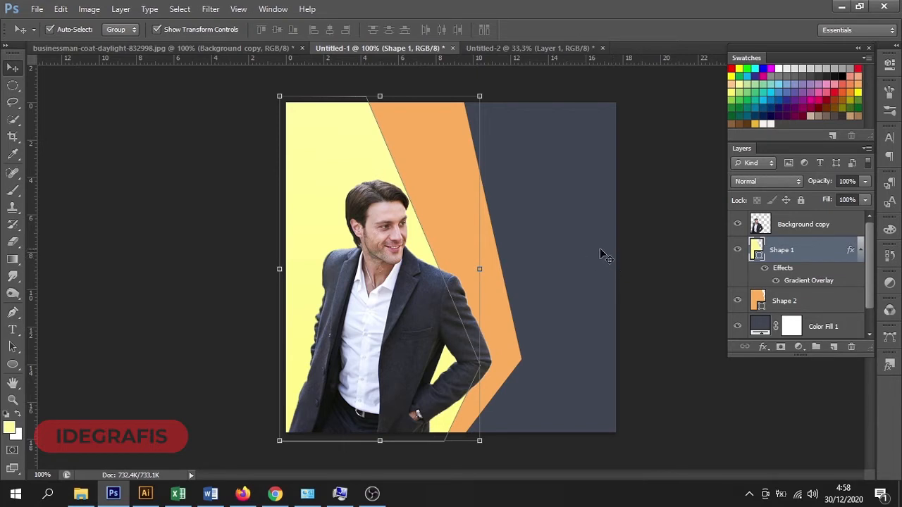
pyautogui.click(655, 257)
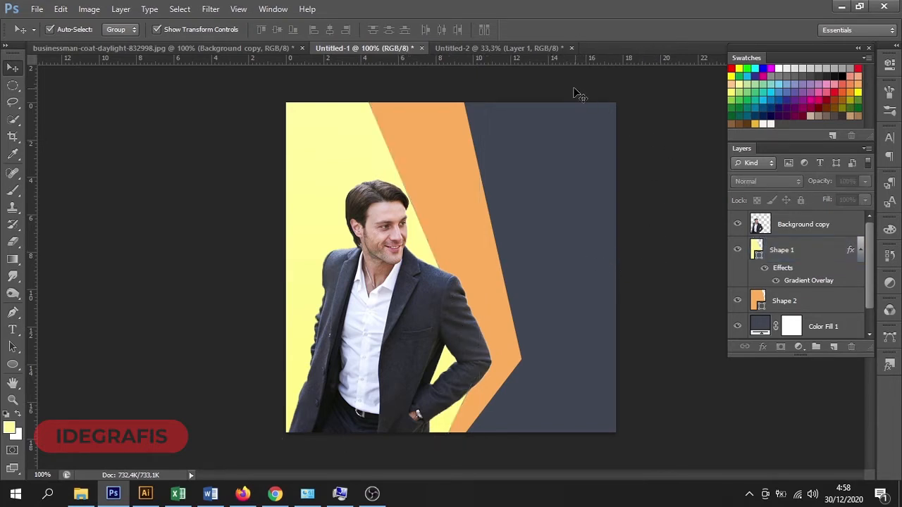
# Copy the city building photo from the Untitled-2 document into the Untitled-1 businessman design
pyautogui.click(525, 47)
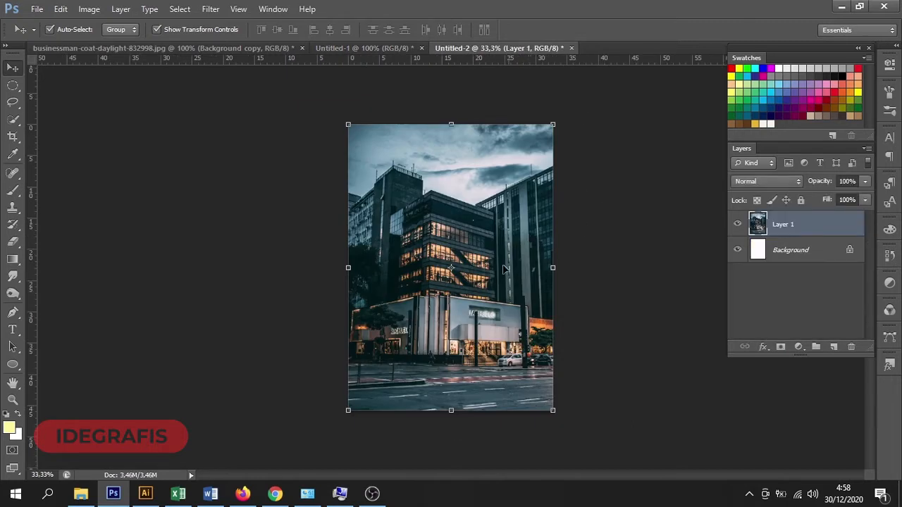
pyautogui.moveTo(493, 280); pyautogui.dragTo(398, 64)
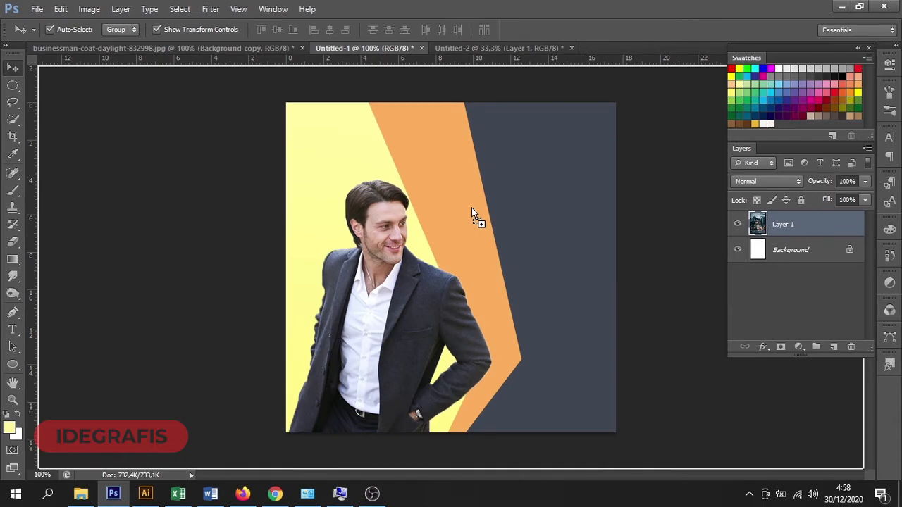
pyautogui.moveTo(471, 207); pyautogui.dragTo(472, 209)
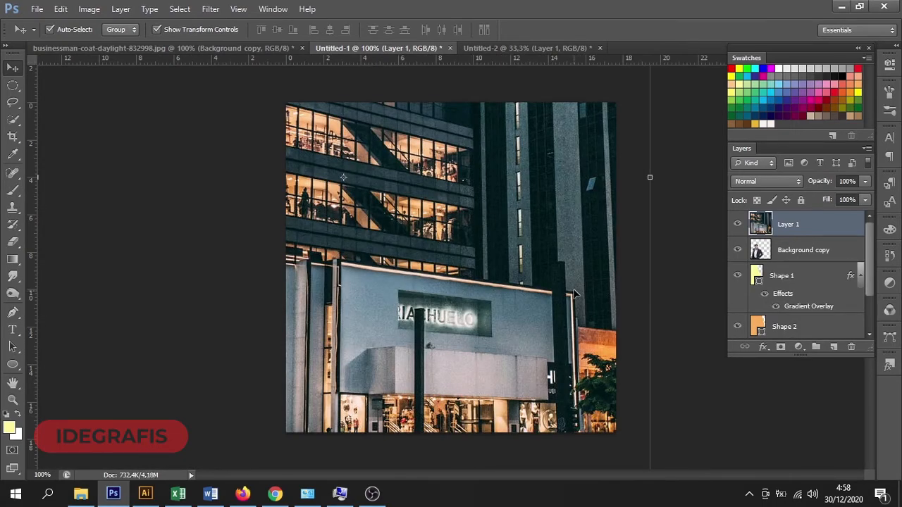
# Scale the building photo down so it just covers the square canvas, and apply the transformation
pyautogui.hotkey('ctrl', '-')
pyautogui.hotkey('ctrl', '-')
pyautogui.hotkey('ctrl', '-')
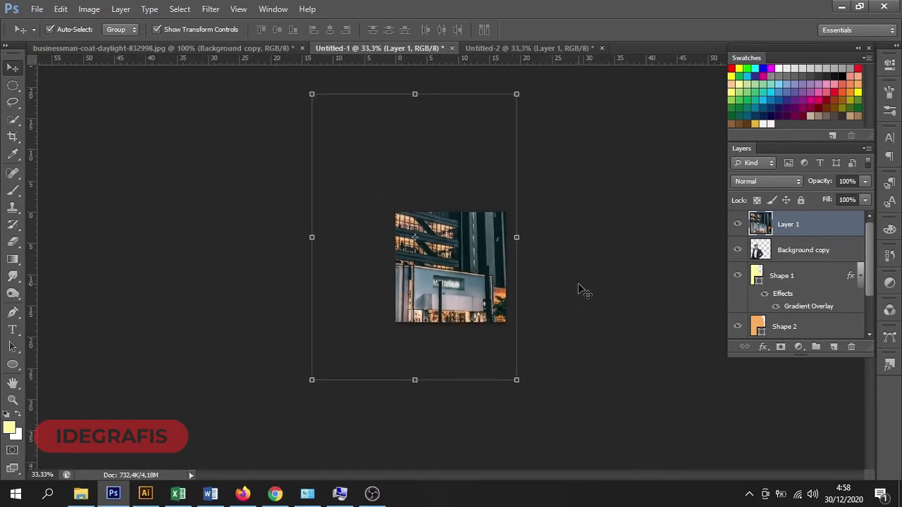
pyautogui.moveTo(308, 93); pyautogui.dragTo(385, 196)
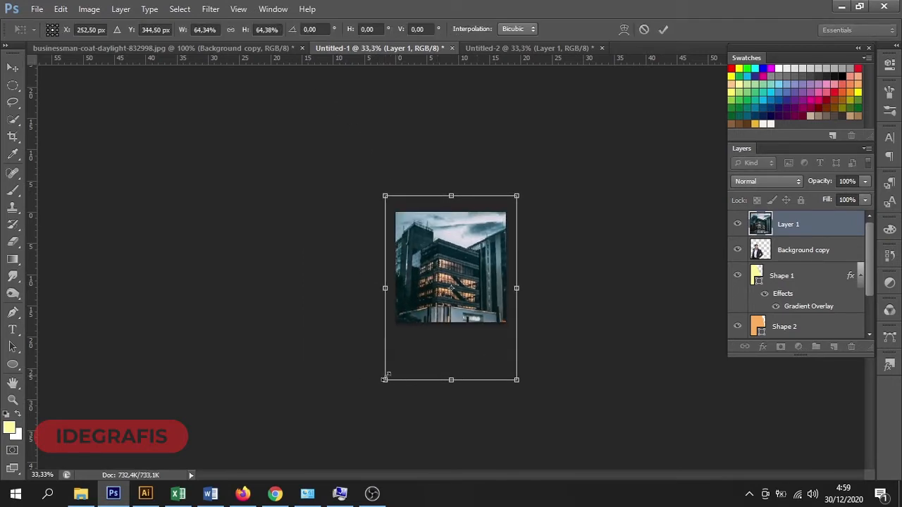
pyautogui.moveTo(384, 377); pyautogui.dragTo(388, 374)
pyautogui.moveTo(516, 375); pyautogui.dragTo(510, 366)
pyautogui.moveTo(388, 366); pyautogui.dragTo(392, 362)
pyautogui.click(663, 30)
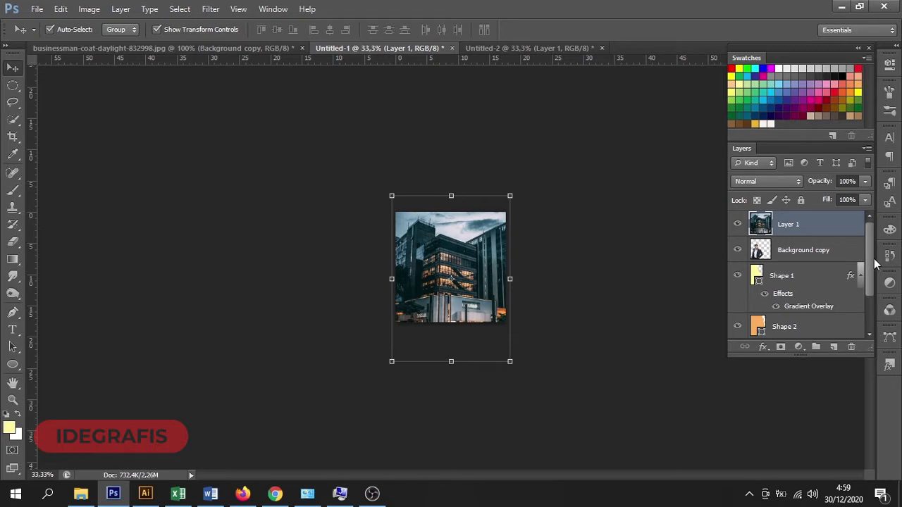
# Try clipping the building photo to Shape 1 beneath the businessman layer, and release the clipping mask
pyautogui.scroll(-1, 874, 263)
pyautogui.moveTo(845, 229); pyautogui.dragTo(814, 255)
pyautogui.keyDown('alt'); pyautogui.click(814, 255); pyautogui.keyUp('alt')
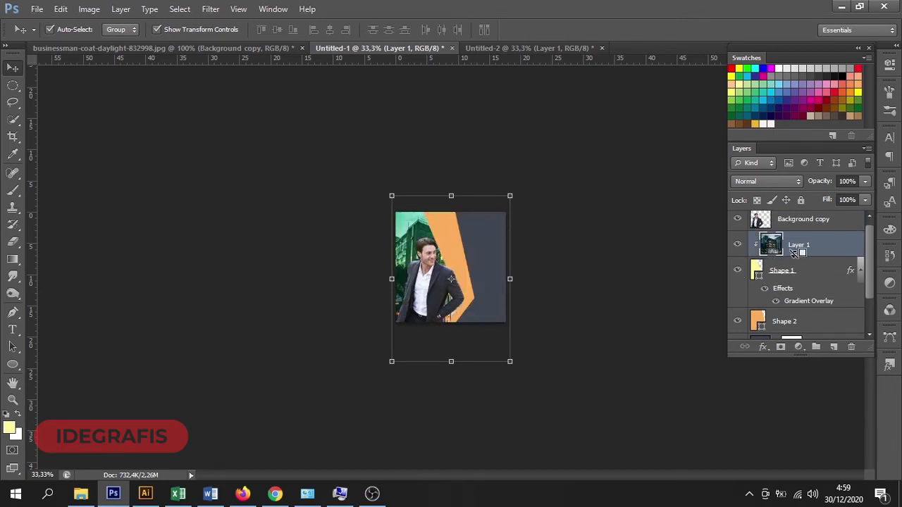
pyautogui.keyDown('ctrl'); pyautogui.click(448, 242); pyautogui.keyUp('ctrl')
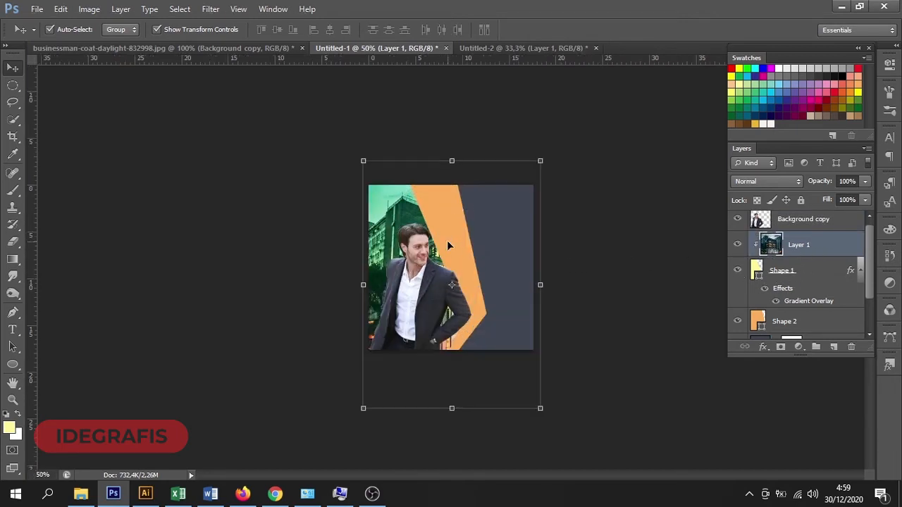
pyautogui.keyDown('alt'); pyautogui.click(824, 252); pyautogui.keyUp('alt')
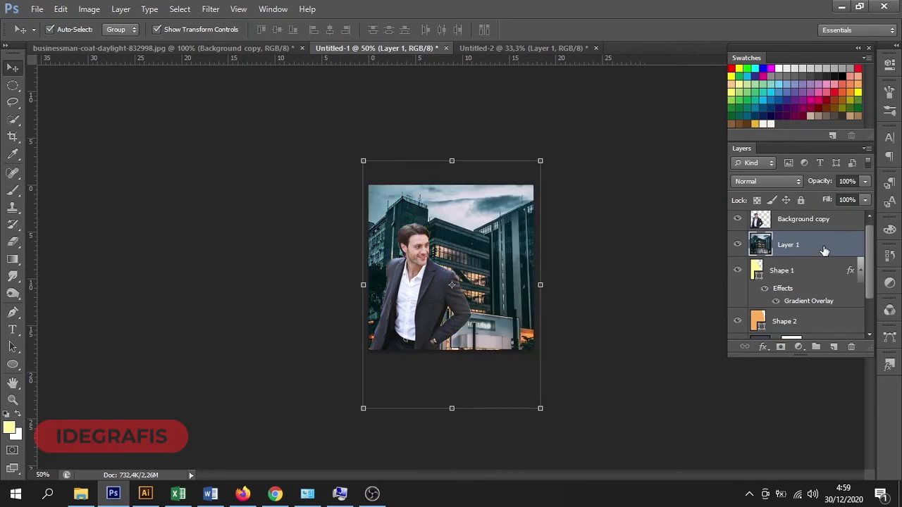
# Place the building photo directly above Shape 2 as a clipping mask, scaled to about 96% and shifted upward
pyautogui.moveTo(828, 252); pyautogui.dragTo(824, 306)
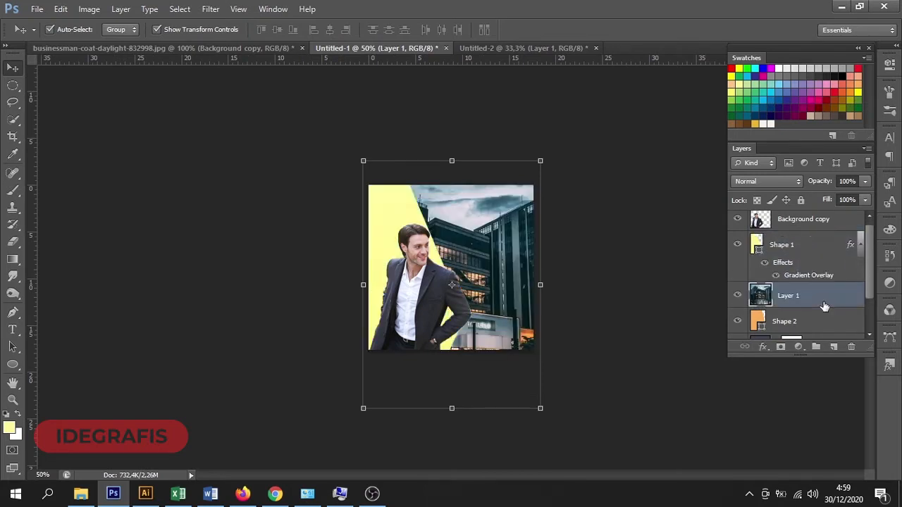
pyautogui.keyDown('alt'); pyautogui.click(821, 308); pyautogui.keyUp('alt')
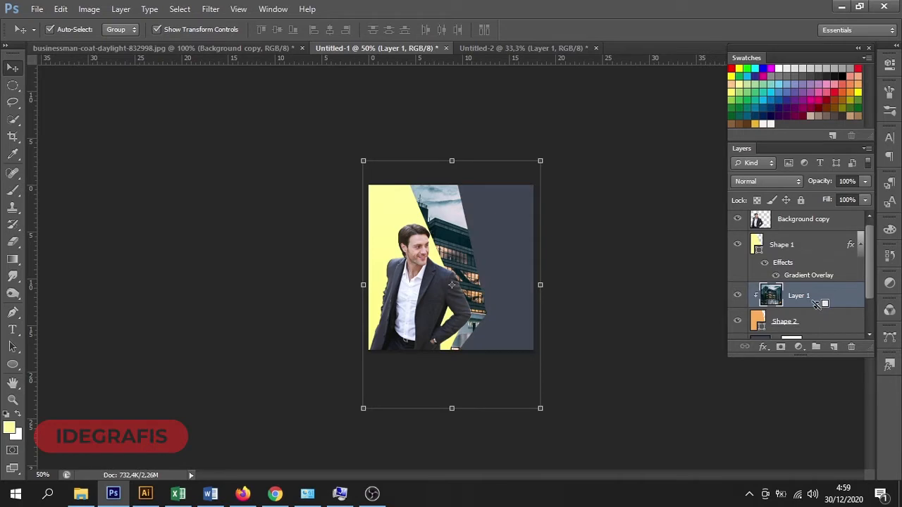
pyautogui.moveTo(364, 410); pyautogui.dragTo(365, 403)
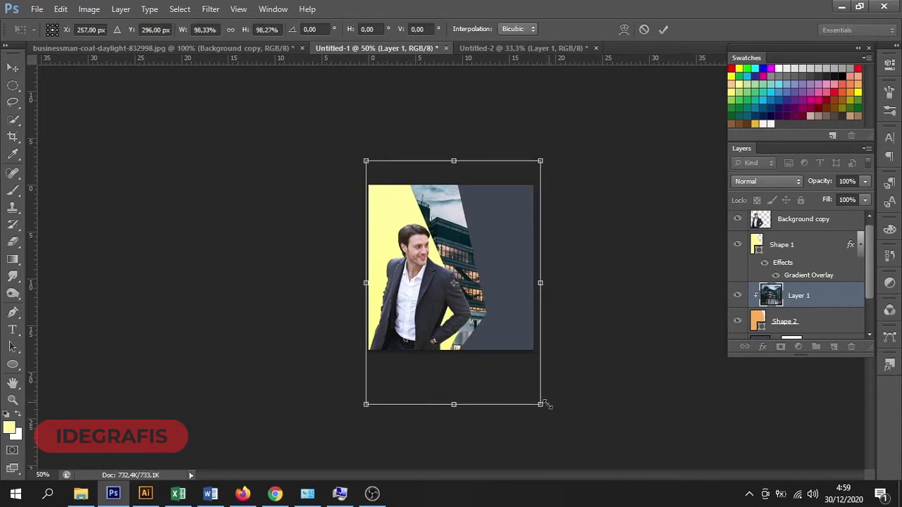
pyautogui.moveTo(543, 407); pyautogui.dragTo(537, 399)
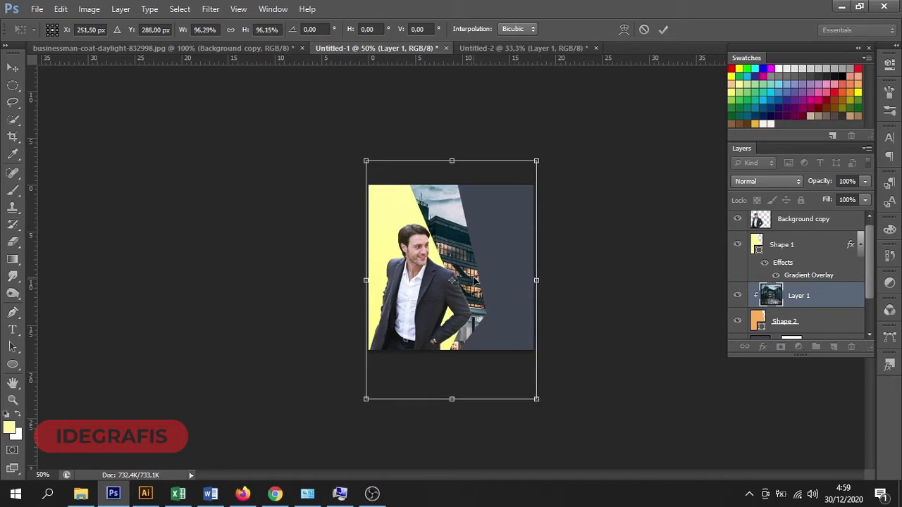
pyautogui.moveTo(471, 277)
pyautogui.mouseDown()
pyautogui.moveTo(458, 240)
pyautogui.moveTo(479, 250)
pyautogui.moveTo(456, 223)
pyautogui.moveTo(460, 246)
pyautogui.moveTo(478, 261)
pyautogui.mouseUp()
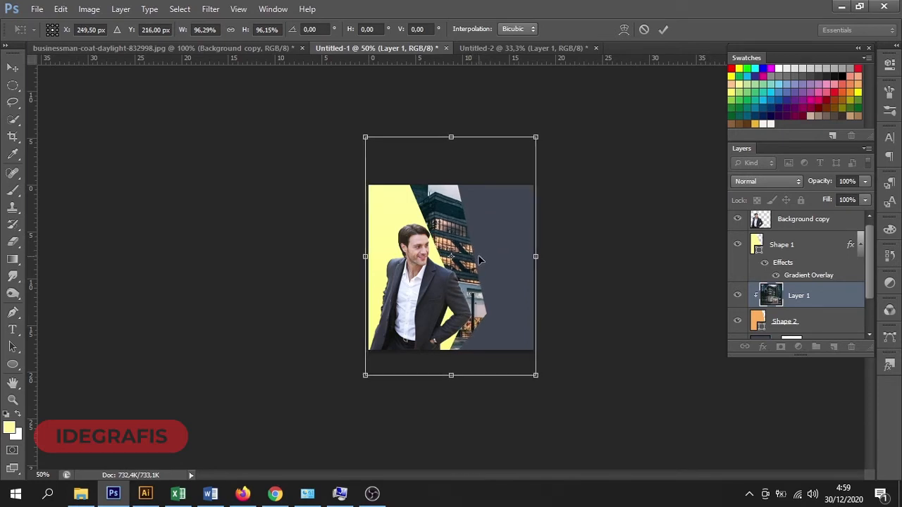
pyautogui.click(664, 31)
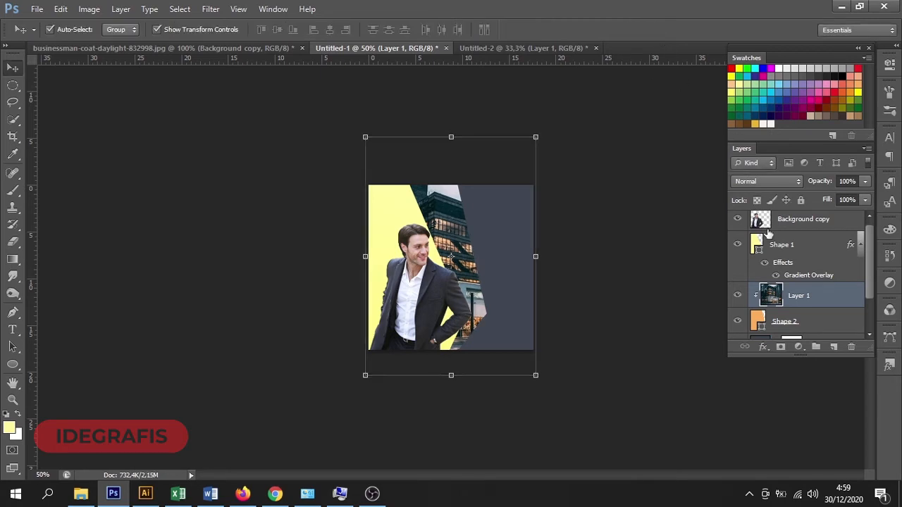
# Set the blend mode of the clipped building photo layer to Luminosity
pyautogui.click(774, 183)
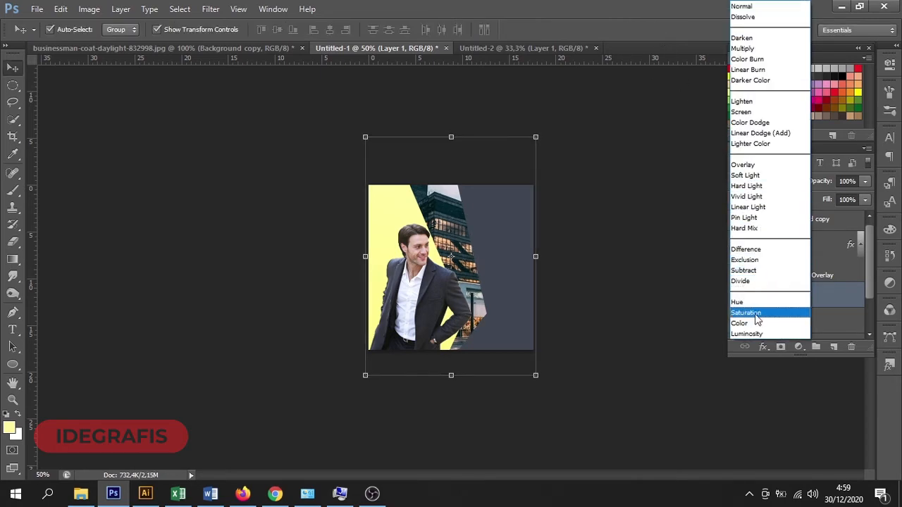
pyautogui.click(747, 334)
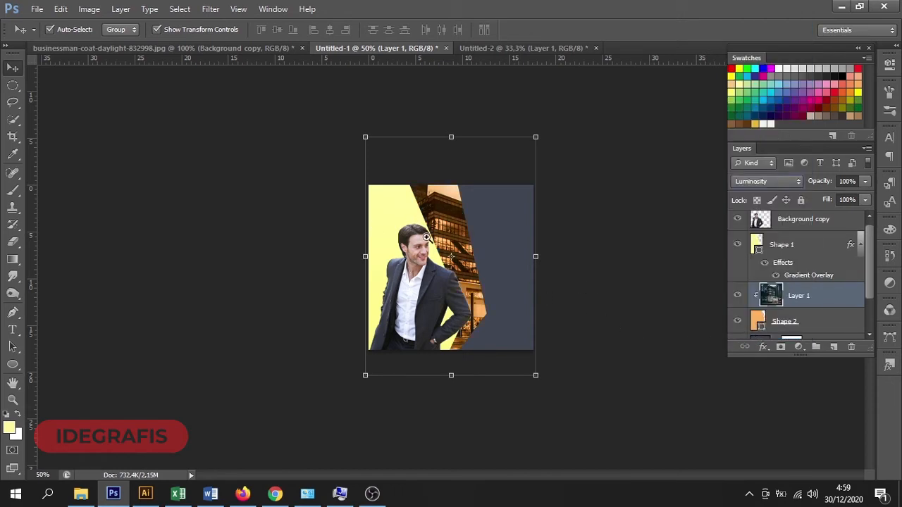
pyautogui.keyDown('ctrl'); pyautogui.click(449, 253); pyautogui.keyUp('ctrl')
pyautogui.keyDown('ctrl'); pyautogui.click(448, 253); pyautogui.keyUp('ctrl')
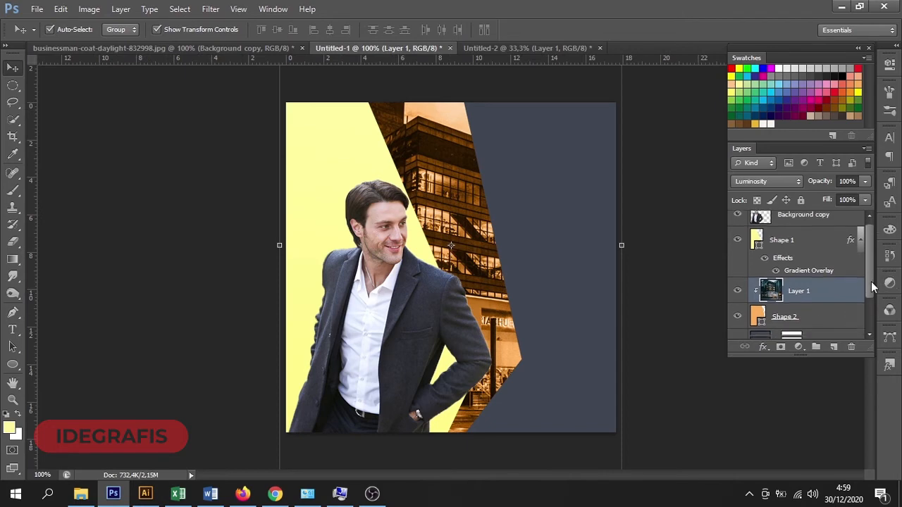
# Duplicate the building photo layer and place the unclipped copy between Shape 2 and Color Fill 1
pyautogui.scroll(-2, 873, 289)
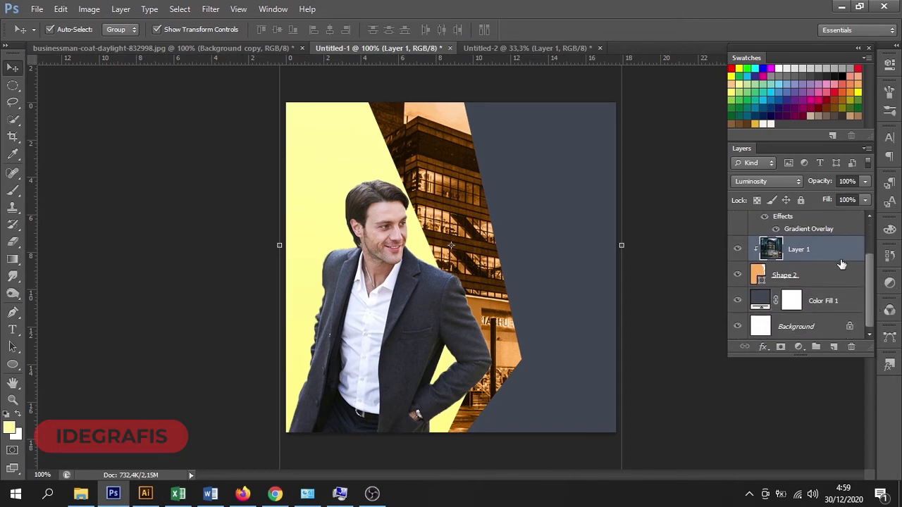
pyautogui.moveTo(774, 251); pyautogui.dragTo(833, 347)
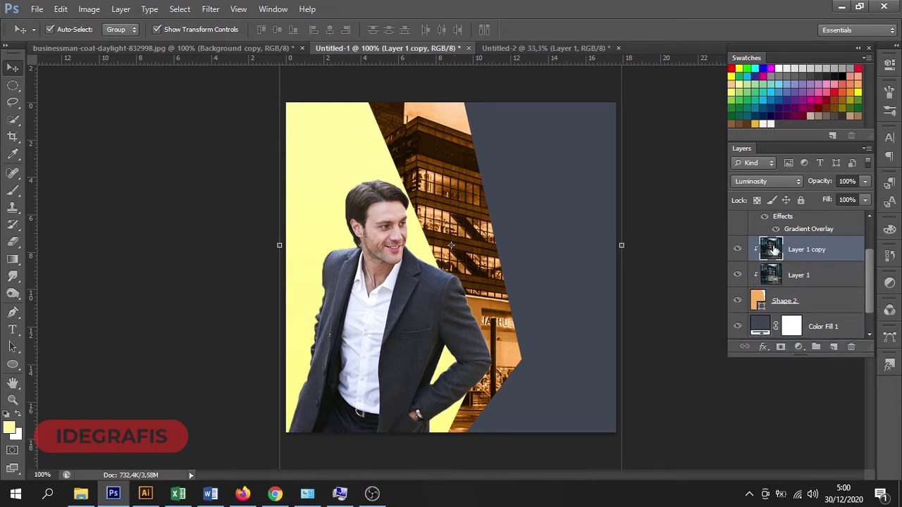
pyautogui.moveTo(773, 250); pyautogui.dragTo(782, 310)
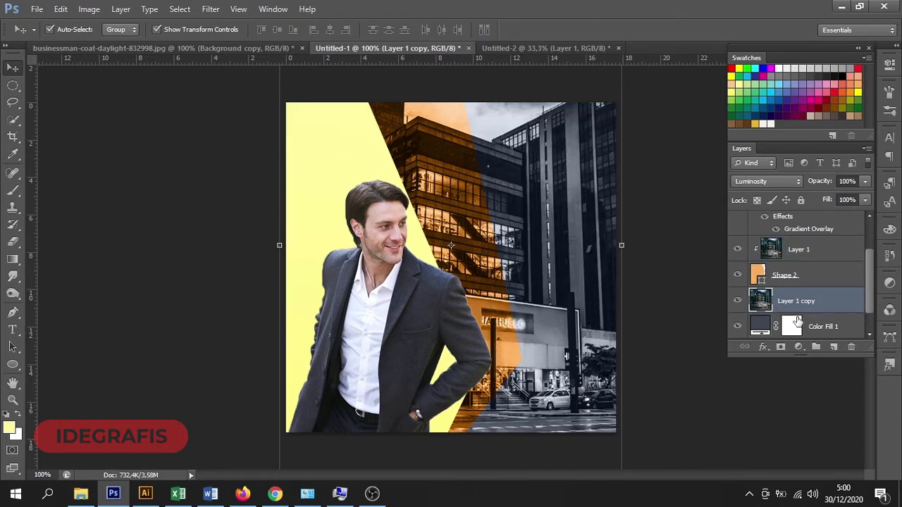
# Set the building photo copy to Overlay blend mode at 56% opacity, and deselect the layer
pyautogui.click(781, 183)
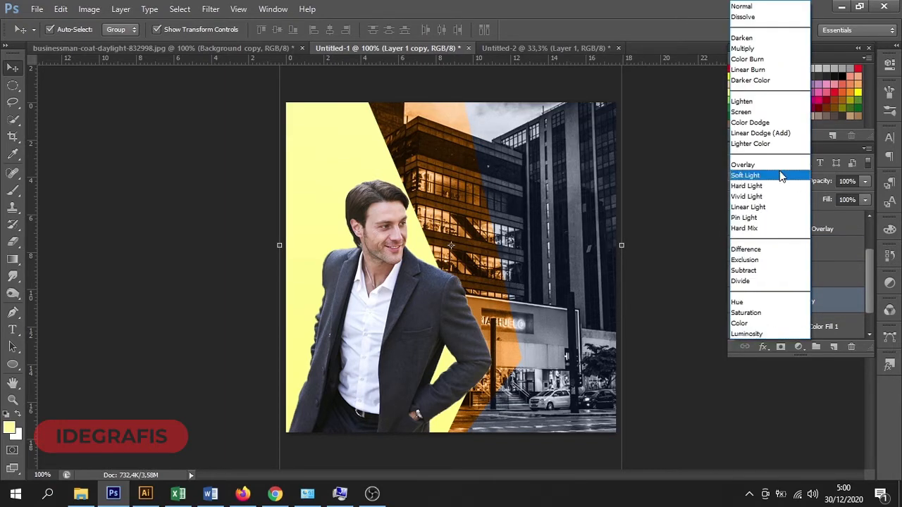
pyautogui.click(780, 164)
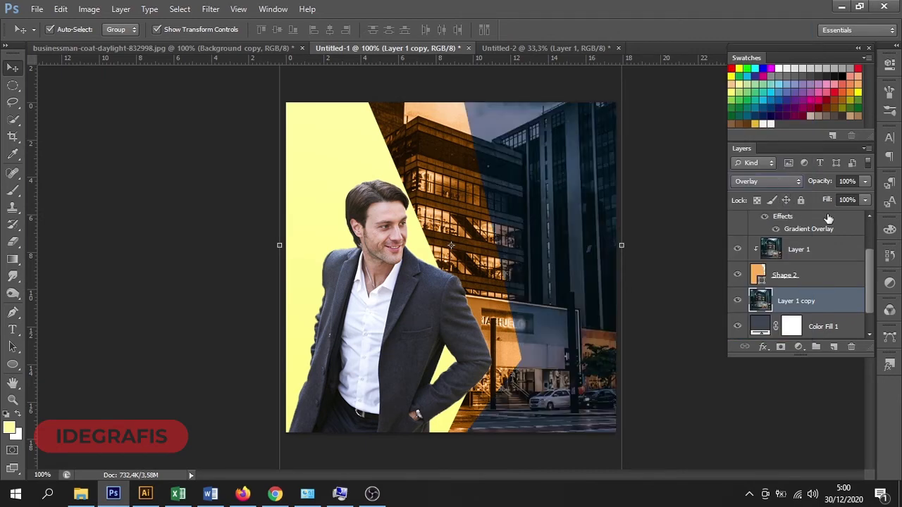
pyautogui.click(865, 182)
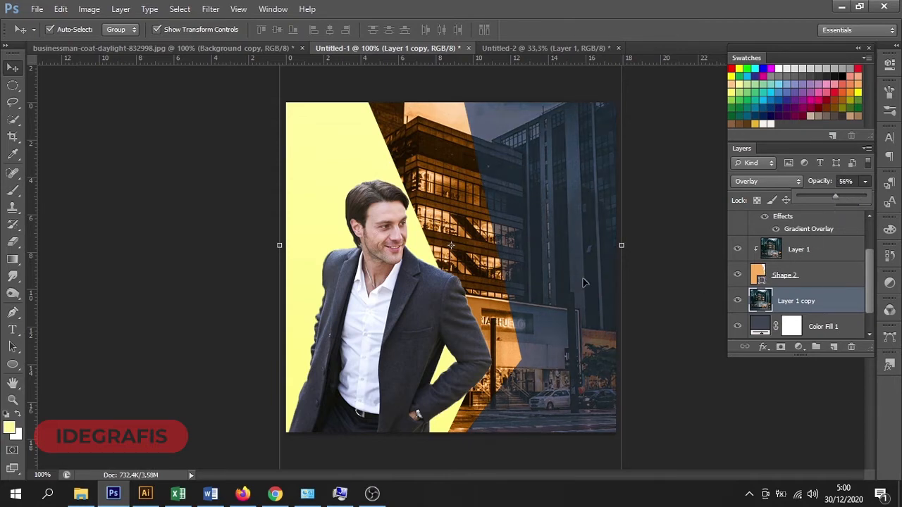
pyautogui.click(681, 273)
pyautogui.click(680, 274)
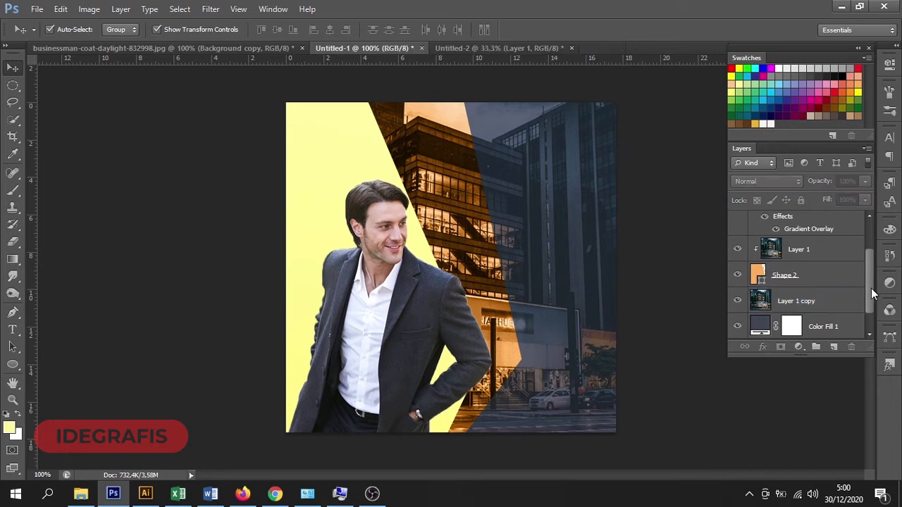
# Change the fill colour of Shape 1 to orange-yellow ffbc3b
pyautogui.scroll(2, 873, 293)
pyautogui.click(757, 247)
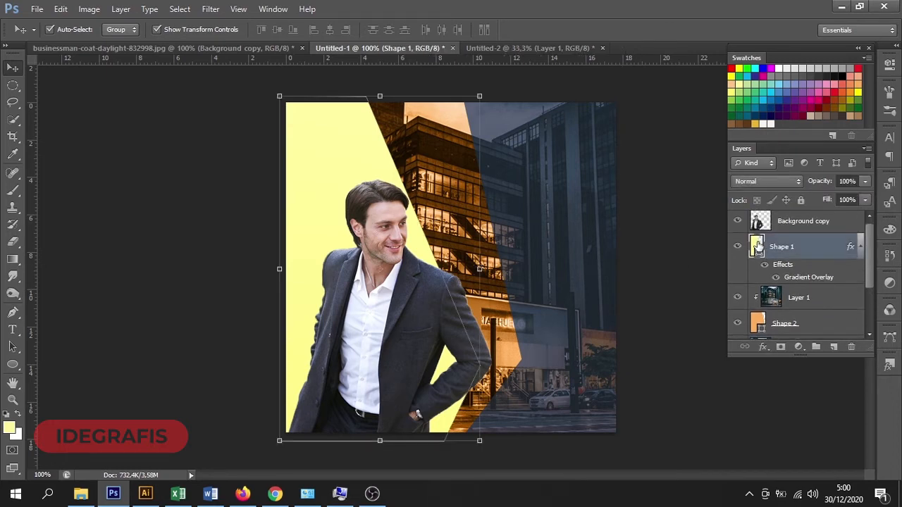
pyautogui.doubleClick(756, 244)
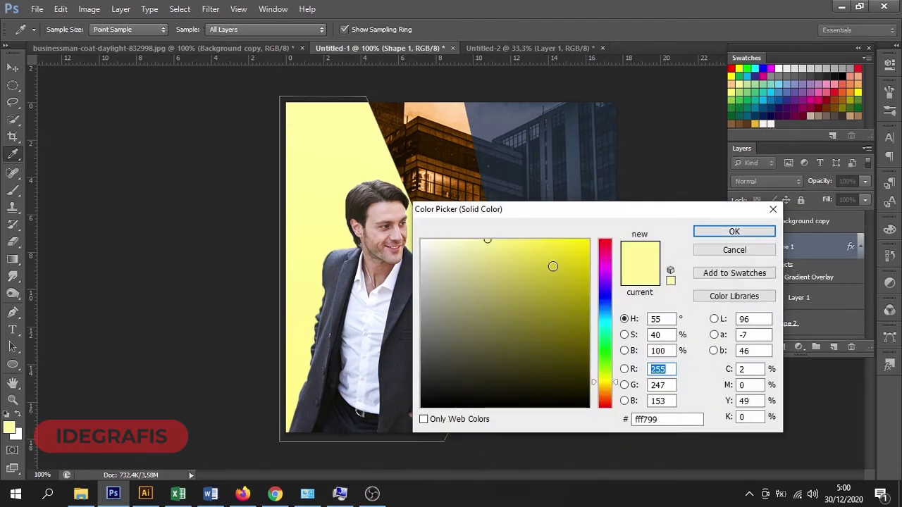
pyautogui.moveTo(617, 384); pyautogui.dragTo(616, 389)
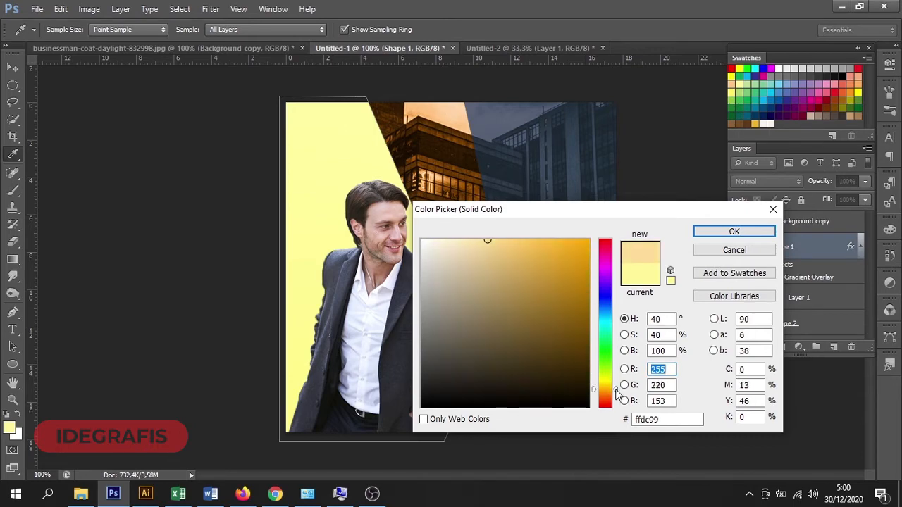
pyautogui.moveTo(523, 243)
pyautogui.mouseDown()
pyautogui.moveTo(537, 244)
pyautogui.moveTo(515, 249)
pyautogui.moveTo(518, 286)
pyautogui.moveTo(468, 290)
pyautogui.moveTo(455, 274)
pyautogui.moveTo(465, 293)
pyautogui.mouseUp()
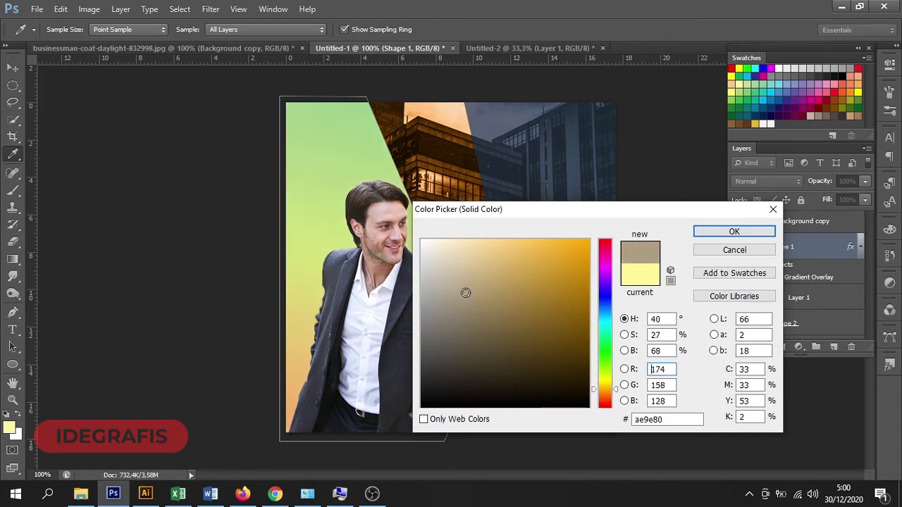
pyautogui.click(457, 256)
pyautogui.moveTo(457, 255)
pyautogui.mouseDown()
pyautogui.moveTo(473, 257)
pyautogui.moveTo(471, 246)
pyautogui.moveTo(471, 270)
pyautogui.moveTo(476, 263)
pyautogui.moveTo(434, 265)
pyautogui.moveTo(551, 241)
pyautogui.mouseUp()
pyautogui.click(754, 235)
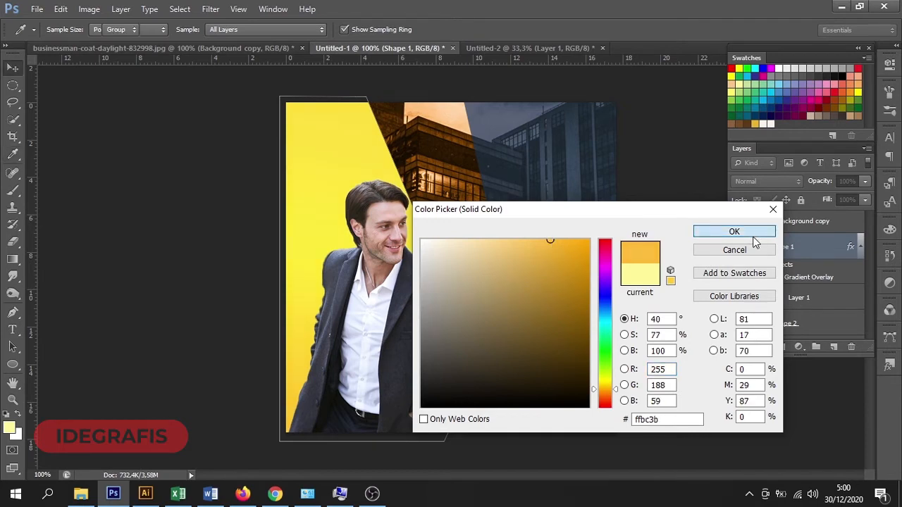
pyautogui.press('v')
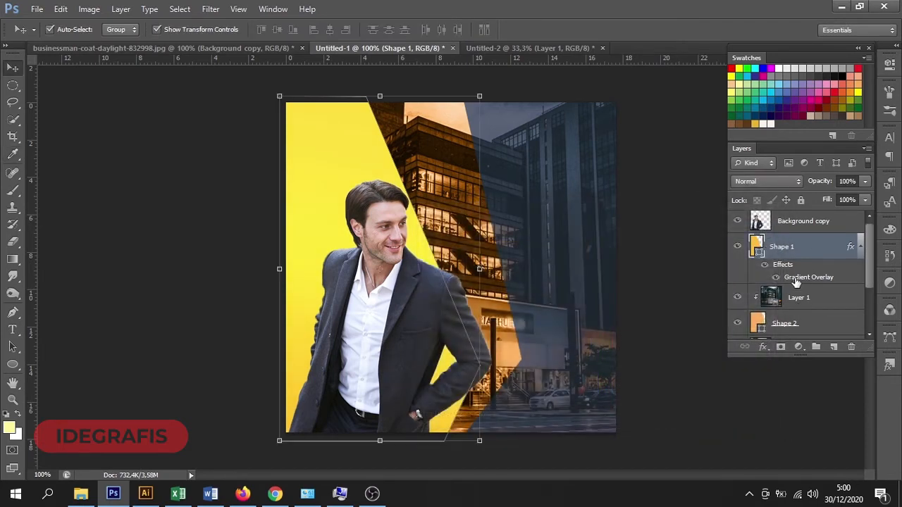
# Change Shape 1's gradient overlay to the Black, White preset at 47% opacity, and deselect the layer
pyautogui.doubleClick(807, 279)
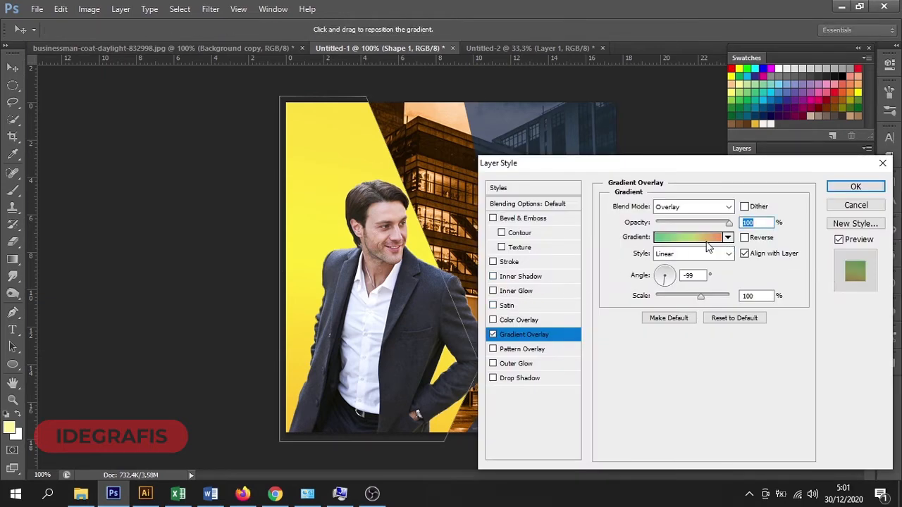
pyautogui.click(708, 240)
pyautogui.click(674, 111)
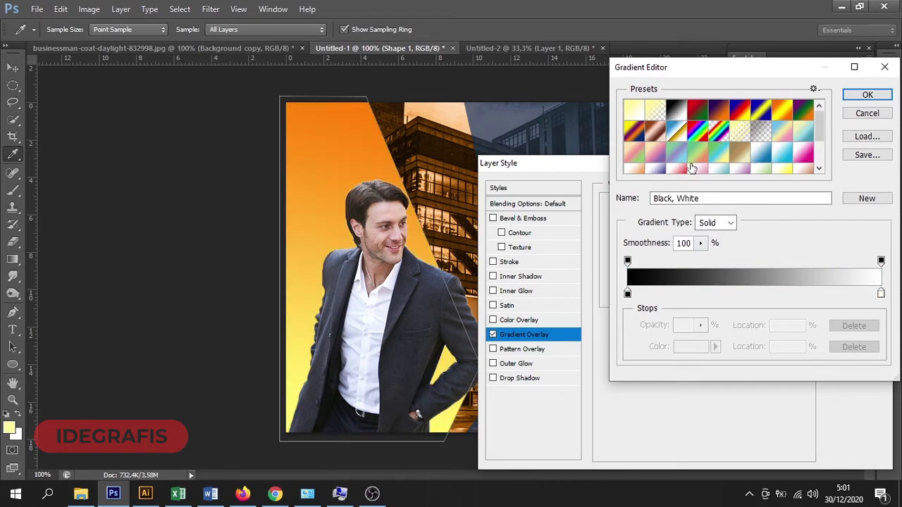
pyautogui.click(868, 96)
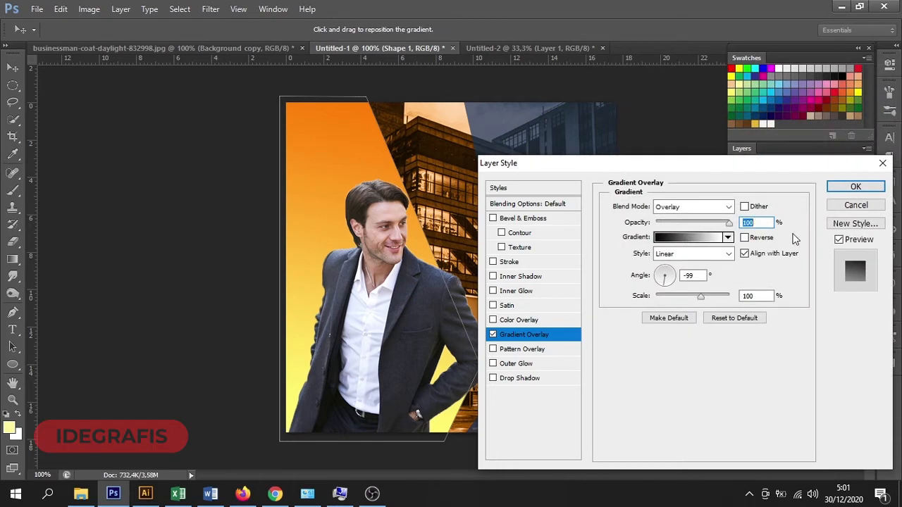
pyautogui.moveTo(729, 226); pyautogui.dragTo(692, 223)
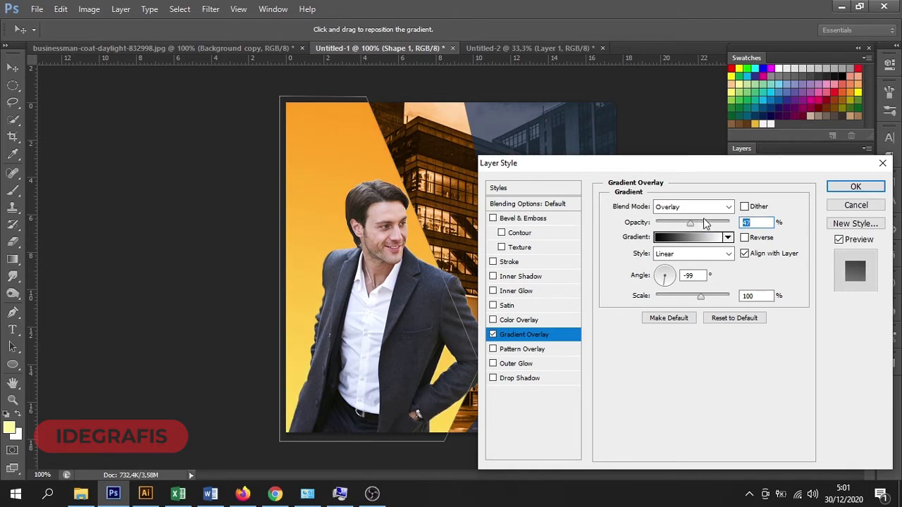
pyautogui.click(855, 188)
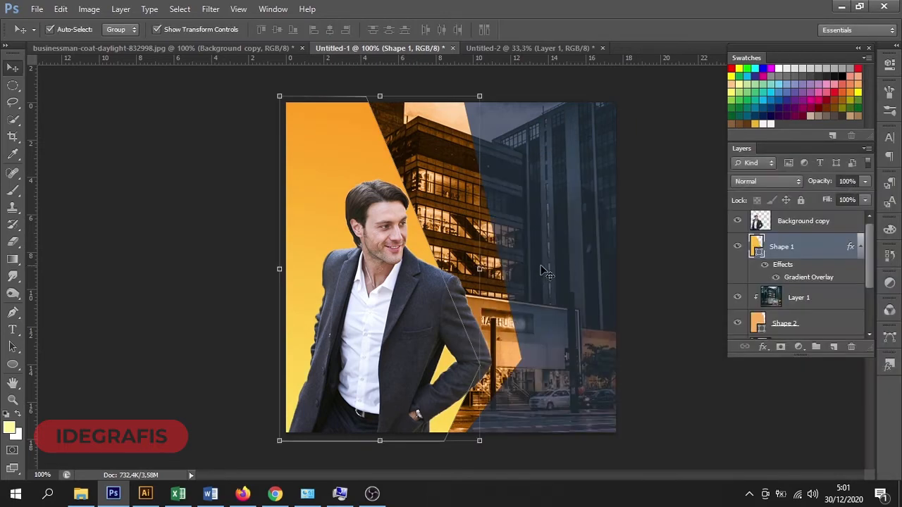
pyautogui.click(663, 274)
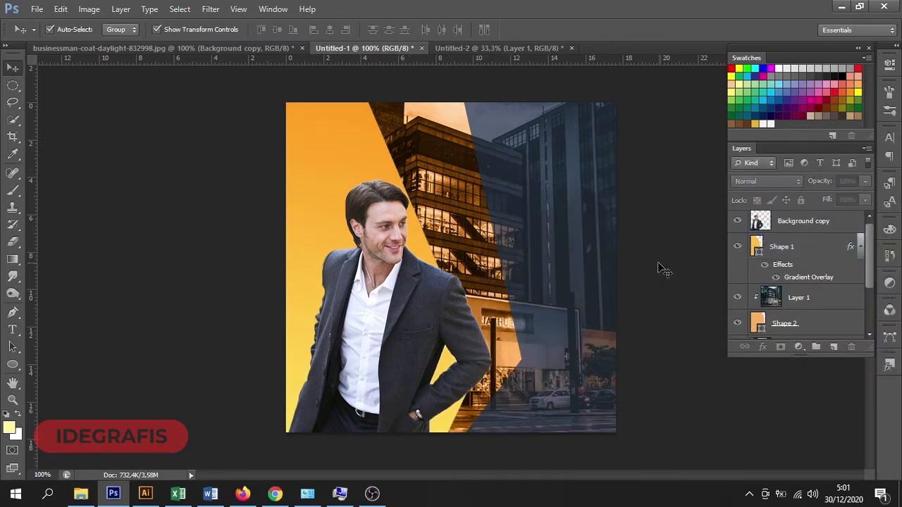
# Add a gradient overlay using the Foreground to Transparent preset to the businessman cut-out layer
pyautogui.click(384, 356)
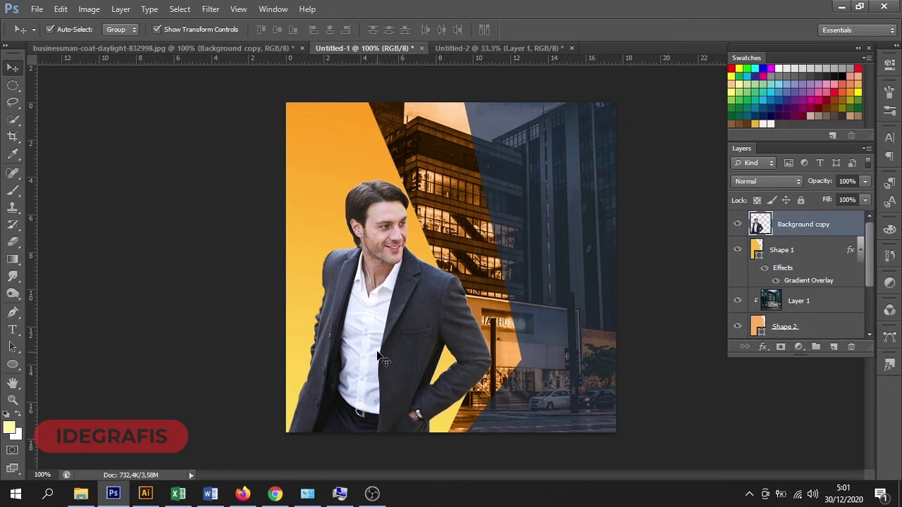
pyautogui.click(762, 347)
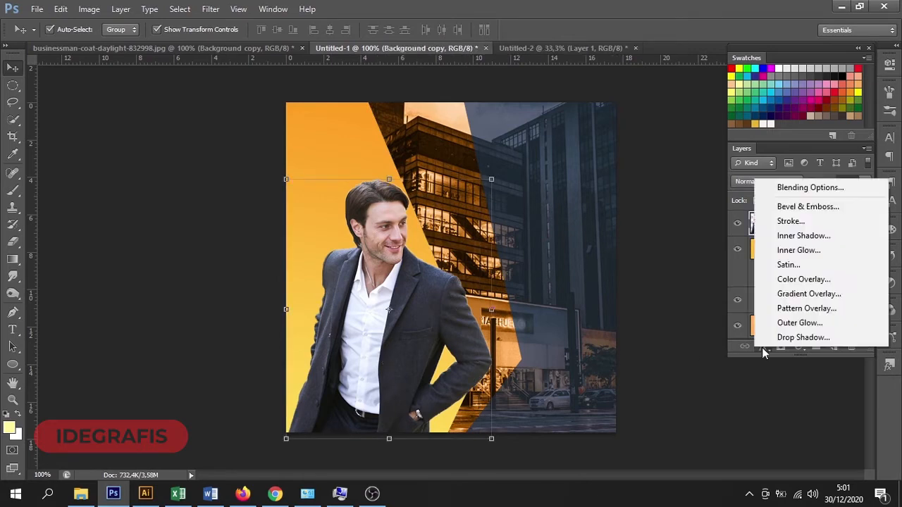
pyautogui.click(783, 296)
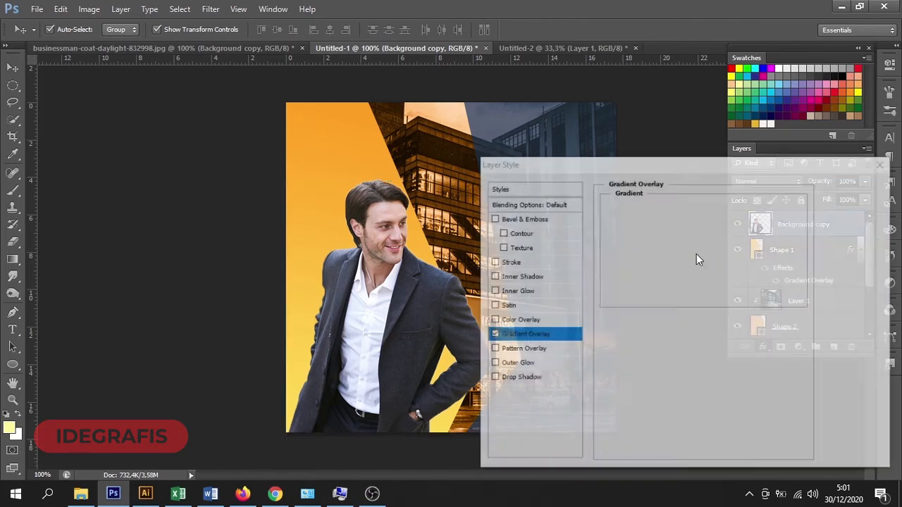
pyautogui.click(695, 239)
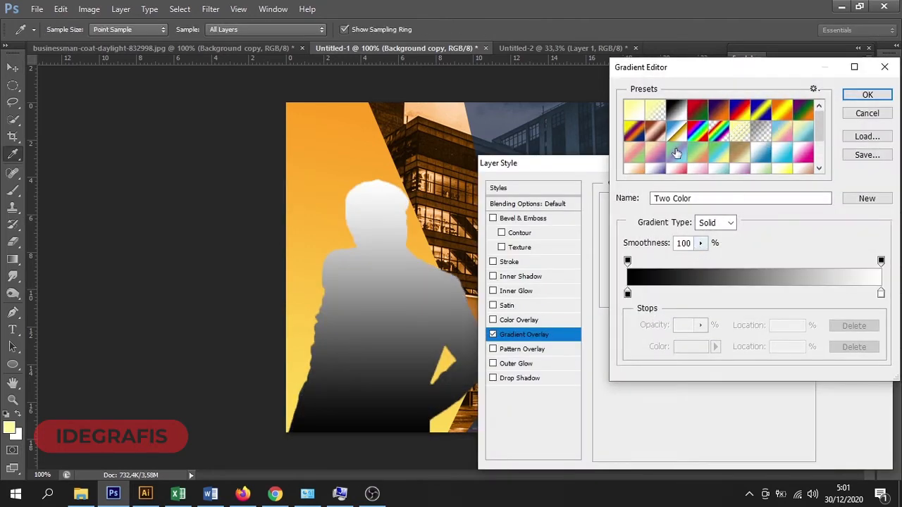
pyautogui.scroll(-2, 676, 155)
pyautogui.click(635, 147)
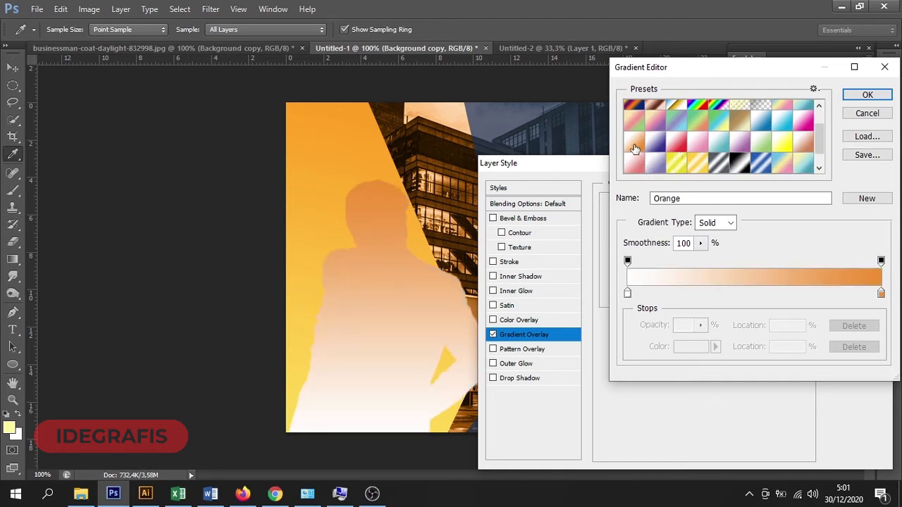
pyautogui.click(784, 144)
pyautogui.scroll(3, 784, 144)
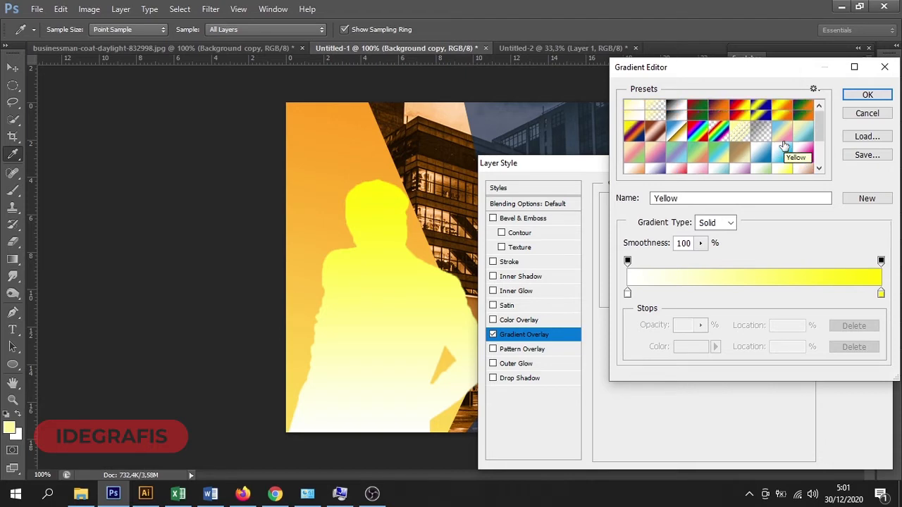
pyautogui.click(654, 111)
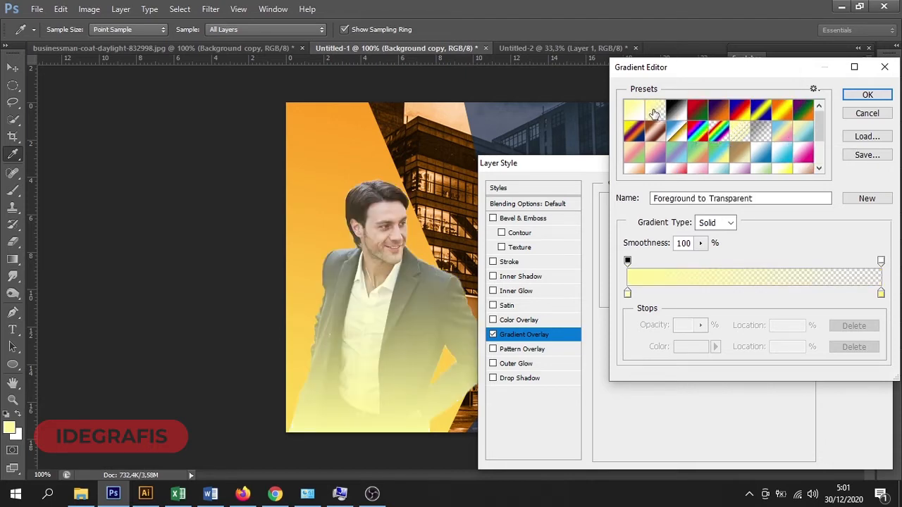
pyautogui.click(856, 97)
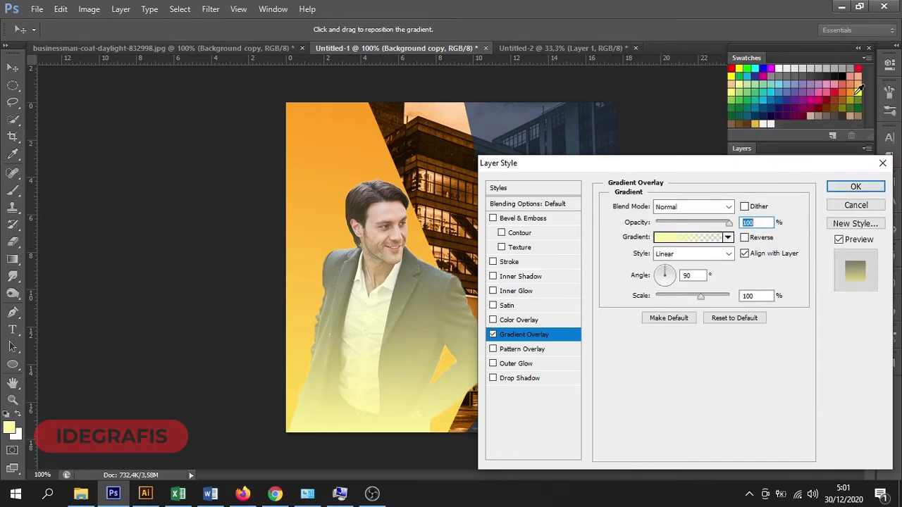
# Set the businessman's gradient overlay to Overlay blend mode, compare the image with and without the effect, and deselect the layer
pyautogui.click(705, 207)
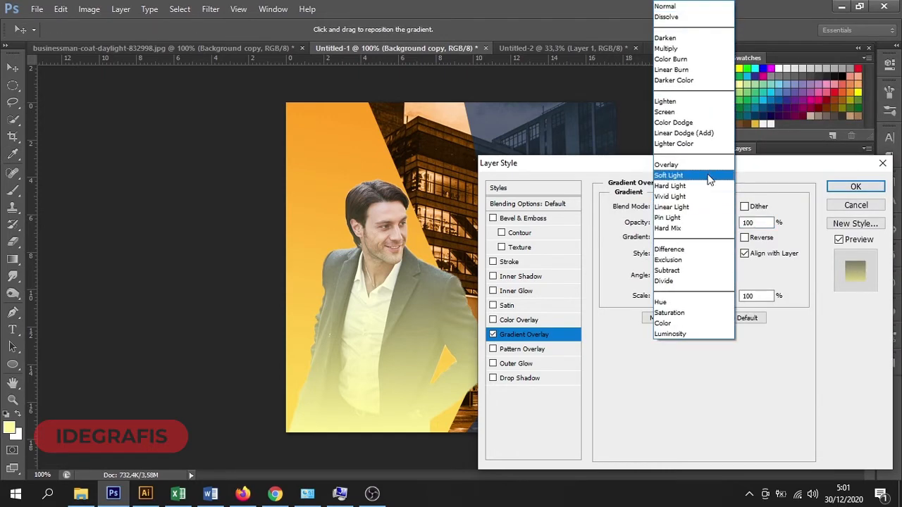
pyautogui.click(709, 170)
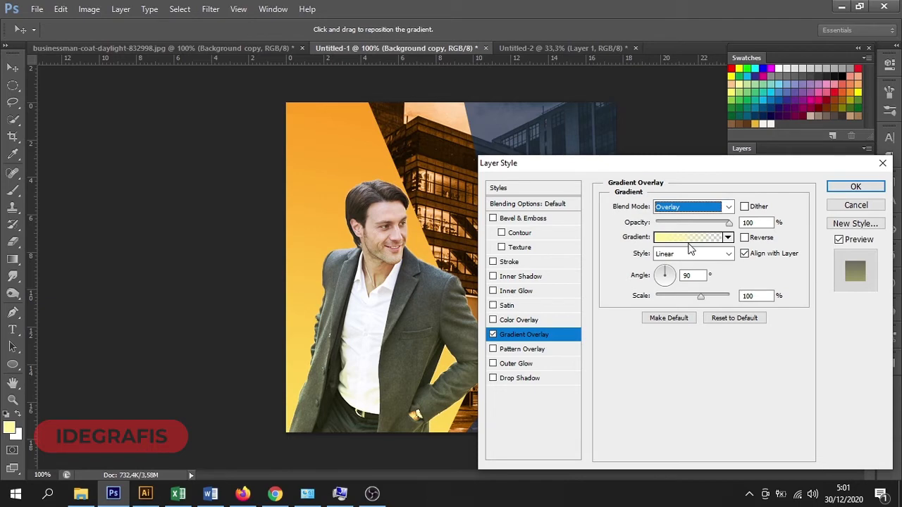
pyautogui.click(850, 189)
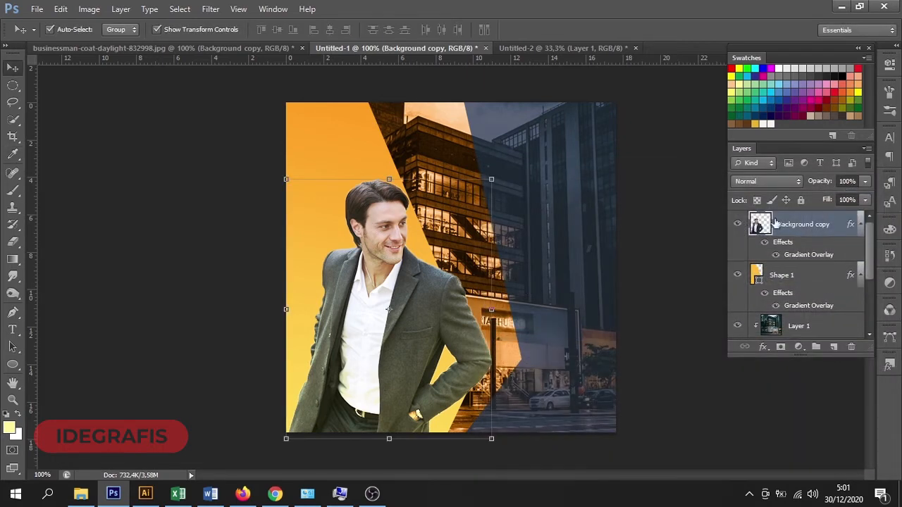
pyautogui.click(766, 242)
pyautogui.click(765, 243)
pyautogui.click(679, 262)
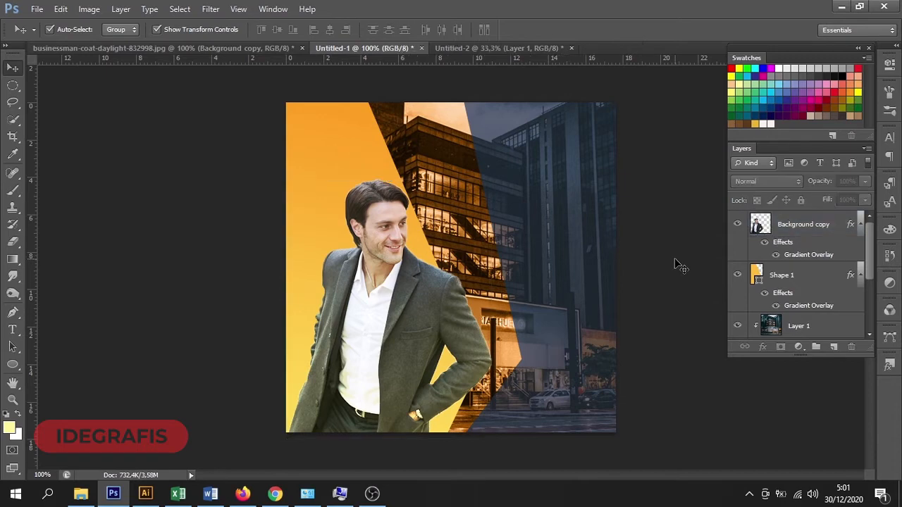
# Add the text BUSINESS in 36 pt Bebas Neue on a new layer above the businessman, over the building
pyautogui.scroll(-5, 759, 268)
pyautogui.scroll(5, 816, 271)
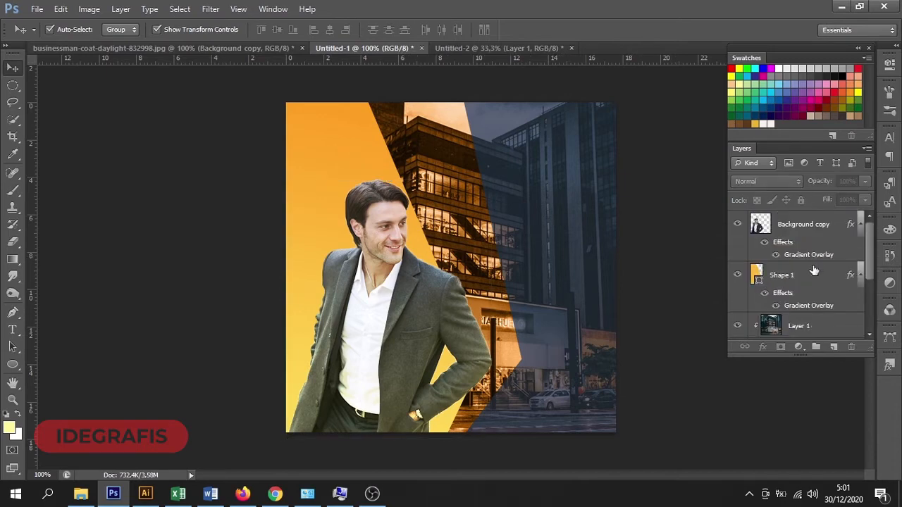
pyautogui.click(821, 229)
pyautogui.click(833, 347)
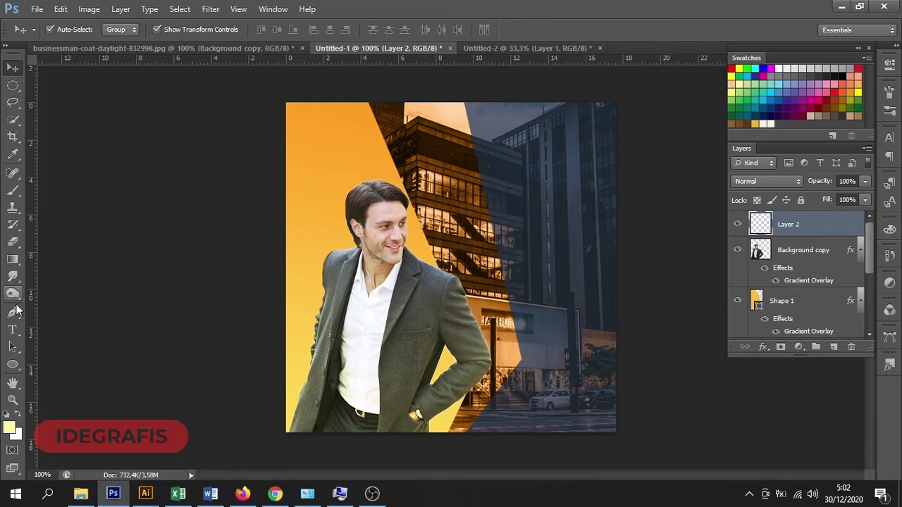
pyautogui.click(17, 329)
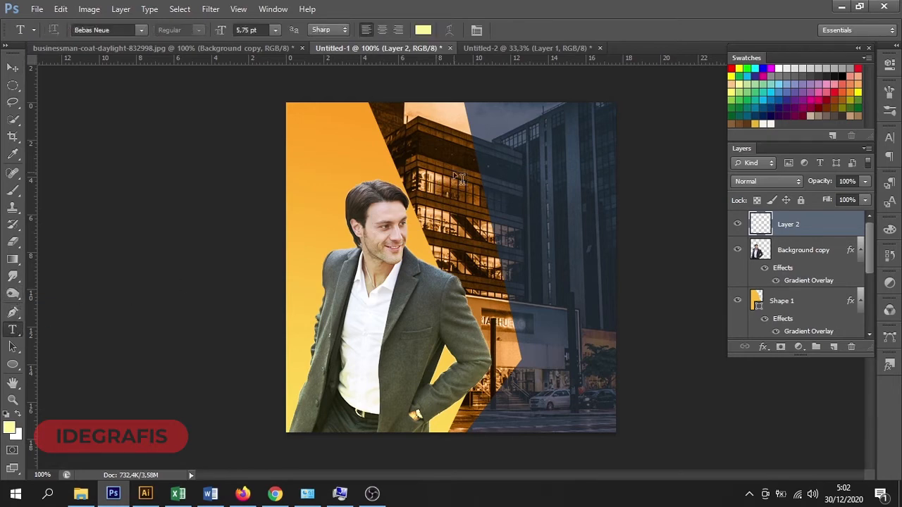
pyautogui.click(495, 178)
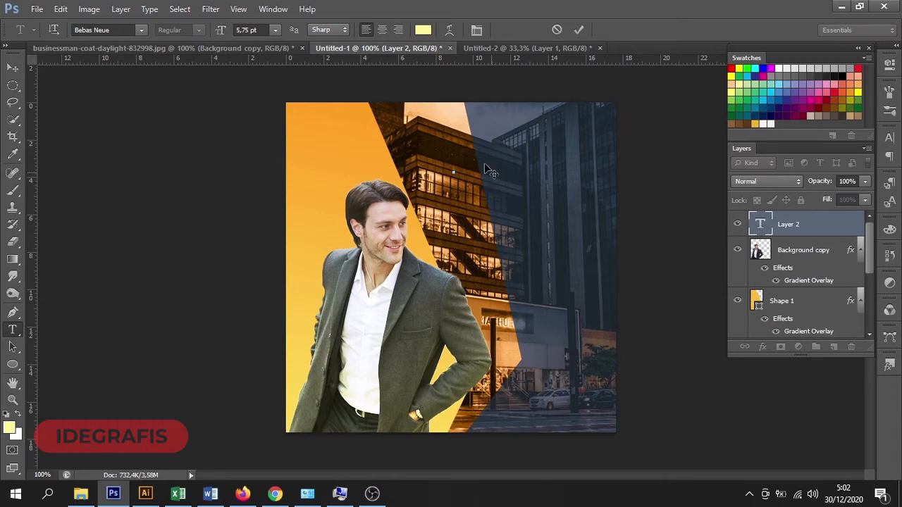
pyautogui.click(275, 30)
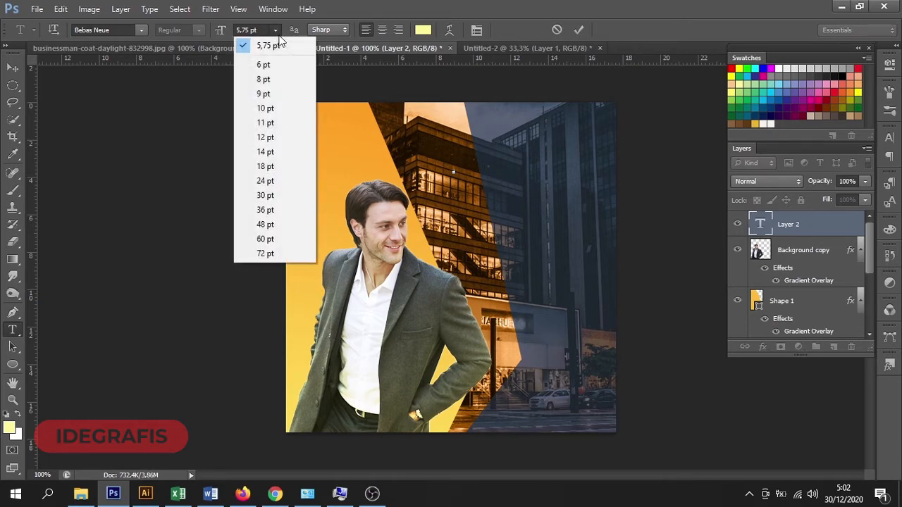
pyautogui.click(280, 167)
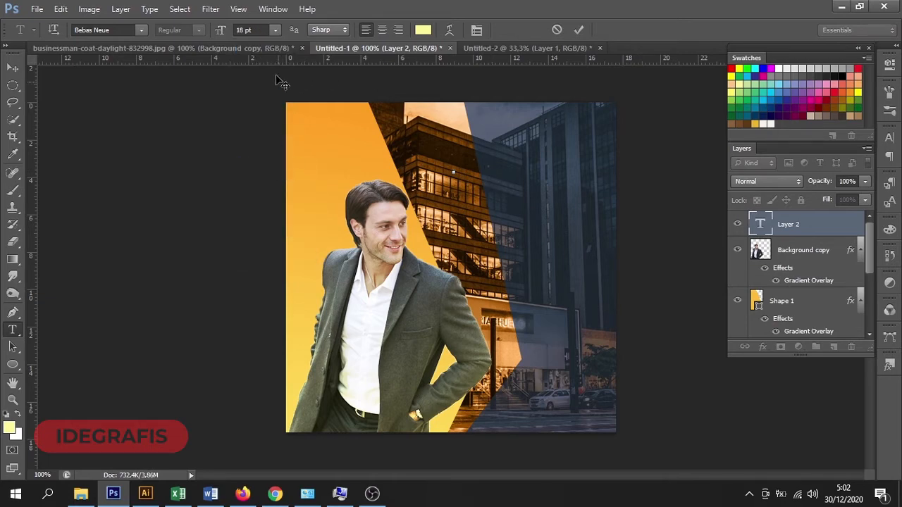
pyautogui.click(274, 31)
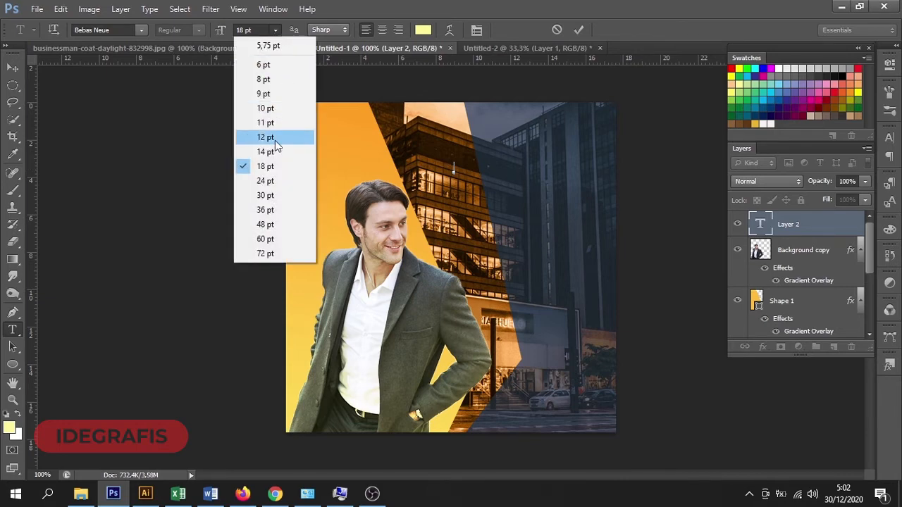
pyautogui.click(280, 211)
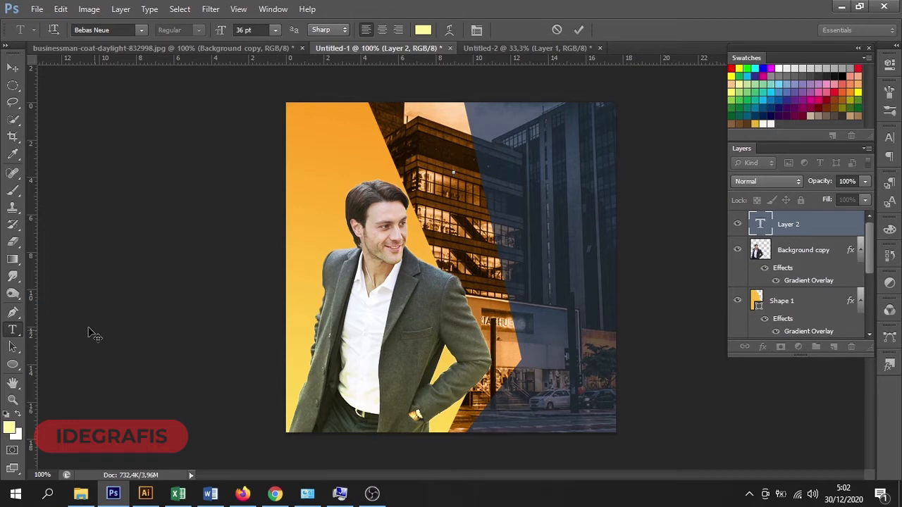
pyautogui.write('B')
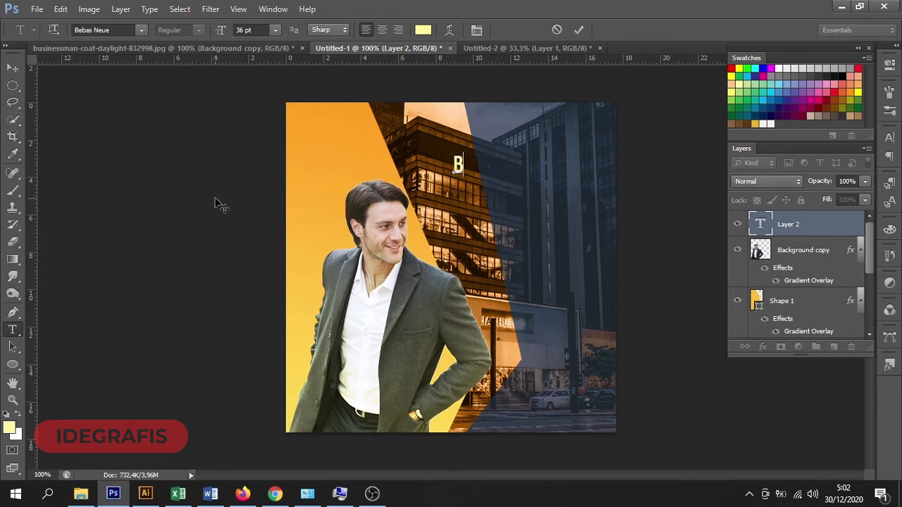
pyautogui.write('USINESS')
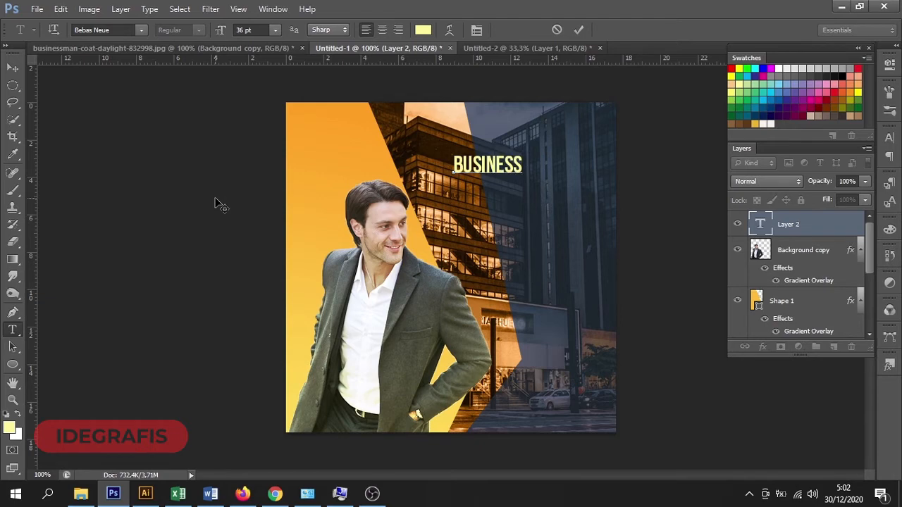
# Scale the BUSINESS text up to about 248% across the building area and colour it white
pyautogui.click(14, 68)
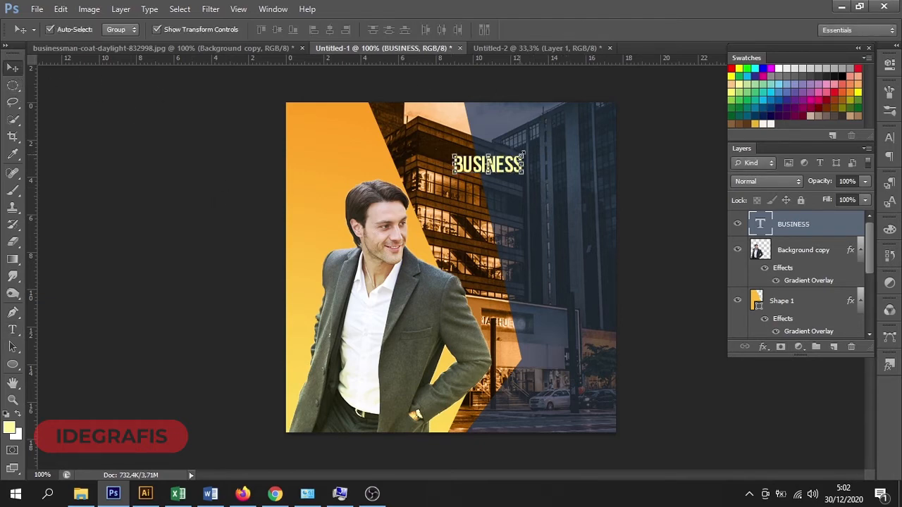
pyautogui.moveTo(523, 156); pyautogui.dragTo(582, 127)
pyautogui.moveTo(455, 175); pyautogui.dragTo(418, 190)
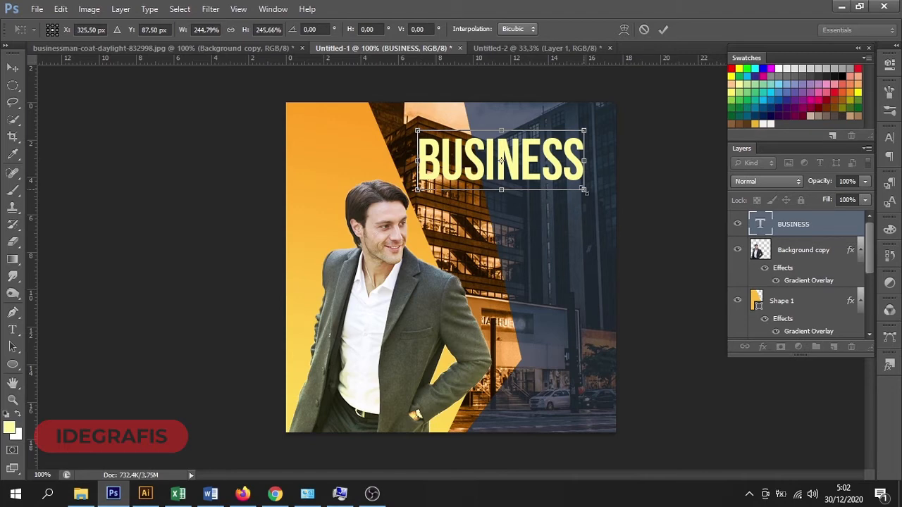
pyautogui.moveTo(585, 191); pyautogui.dragTo(588, 191)
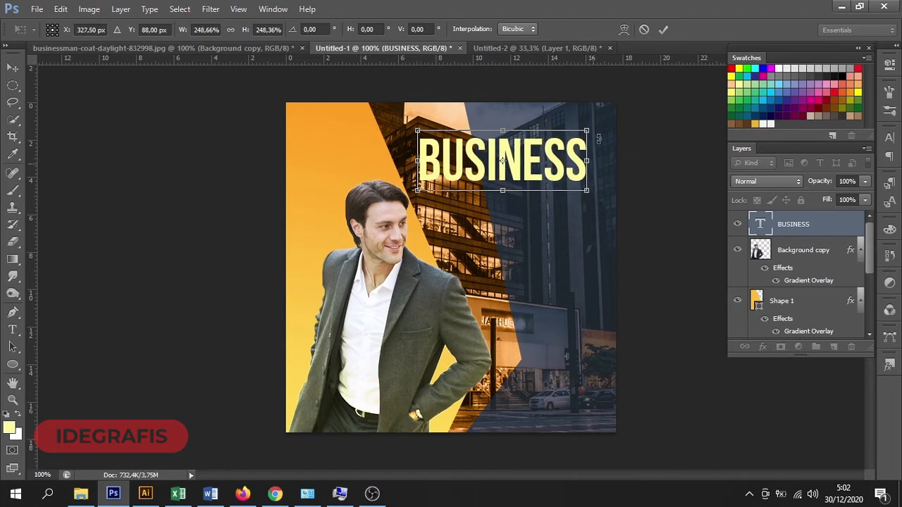
pyautogui.click(667, 33)
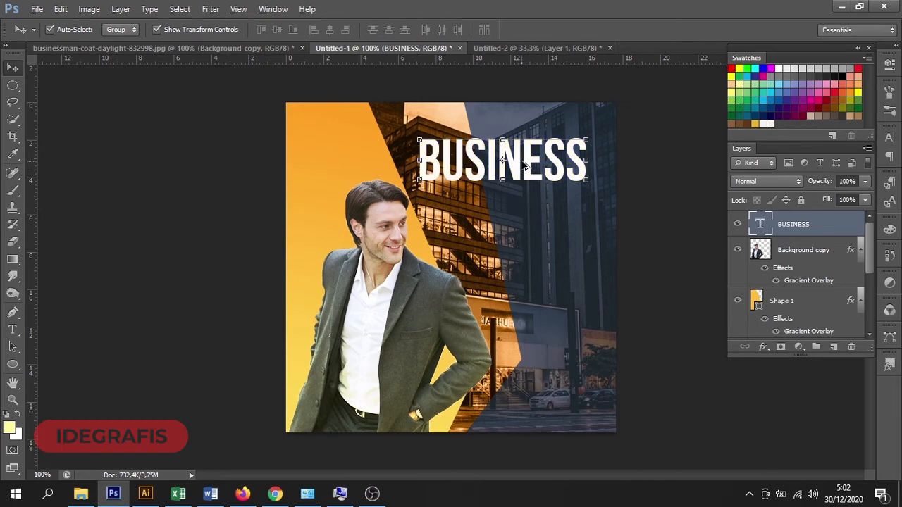
# Duplicate the BUSINESS text directly below the original and change the copy's wording to TALK SHOW
pyautogui.moveTo(523, 164); pyautogui.dragTo(522, 214)
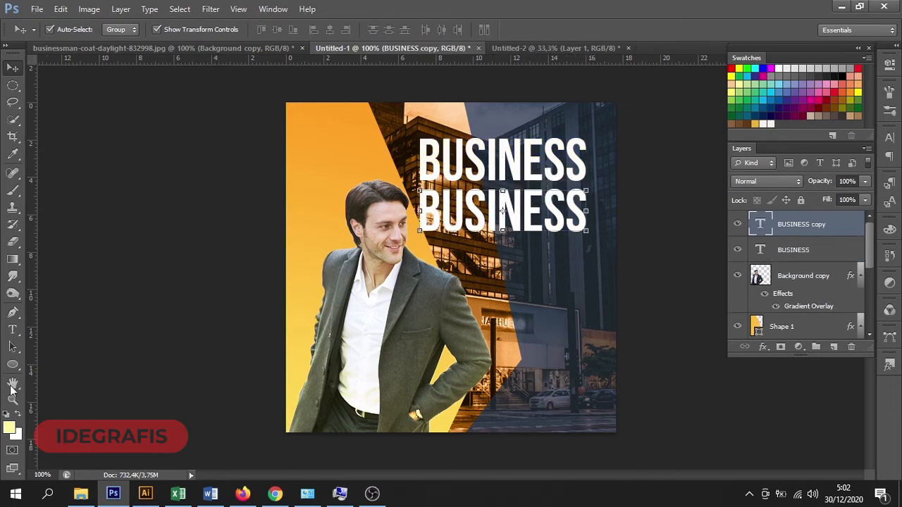
pyautogui.click(16, 335)
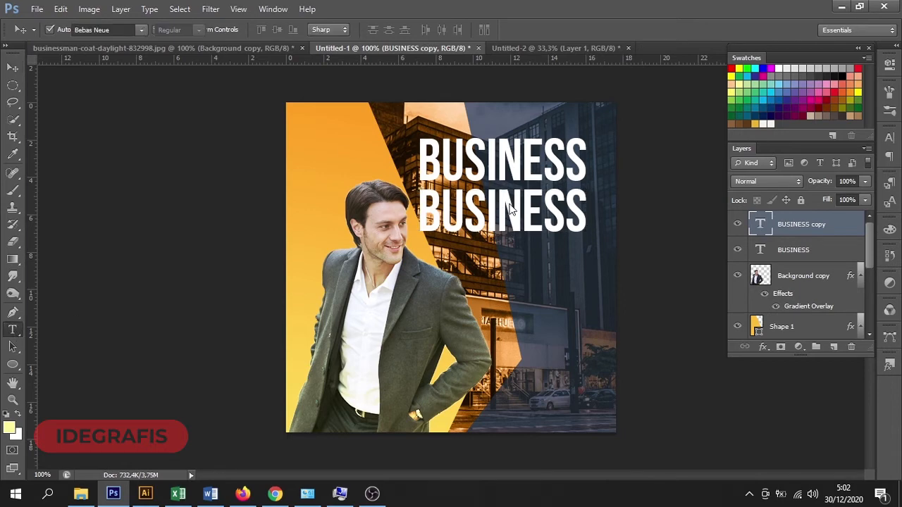
pyautogui.click(532, 199)
pyautogui.hotkey('ctrl', 'a')
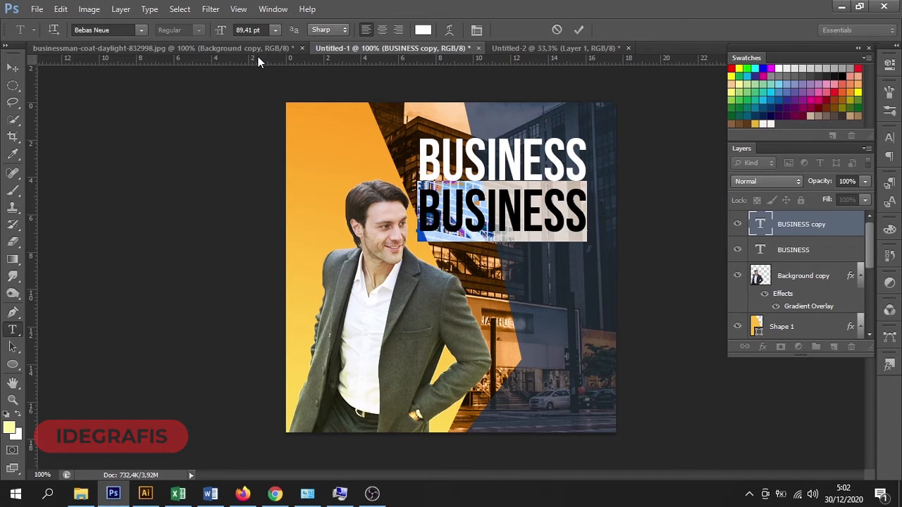
pyautogui.write('TAL')
pyautogui.press('BackSpace')
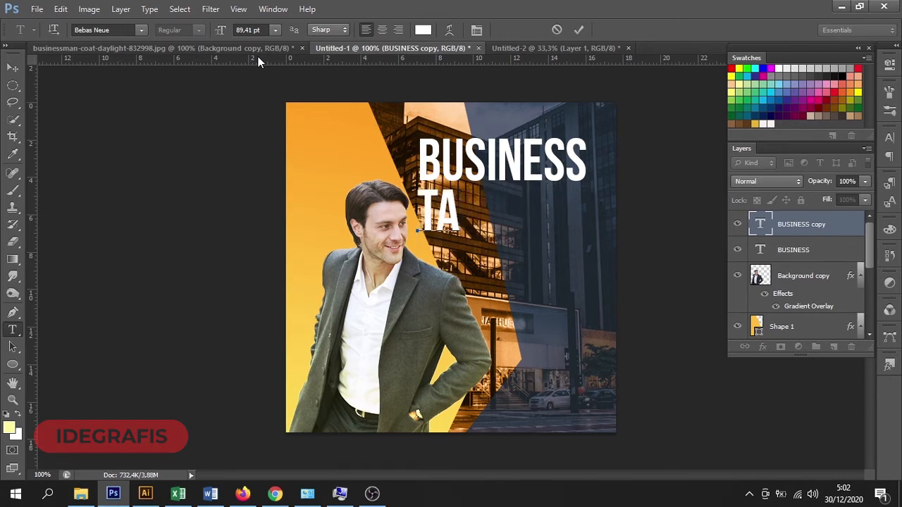
pyautogui.write('LK ')
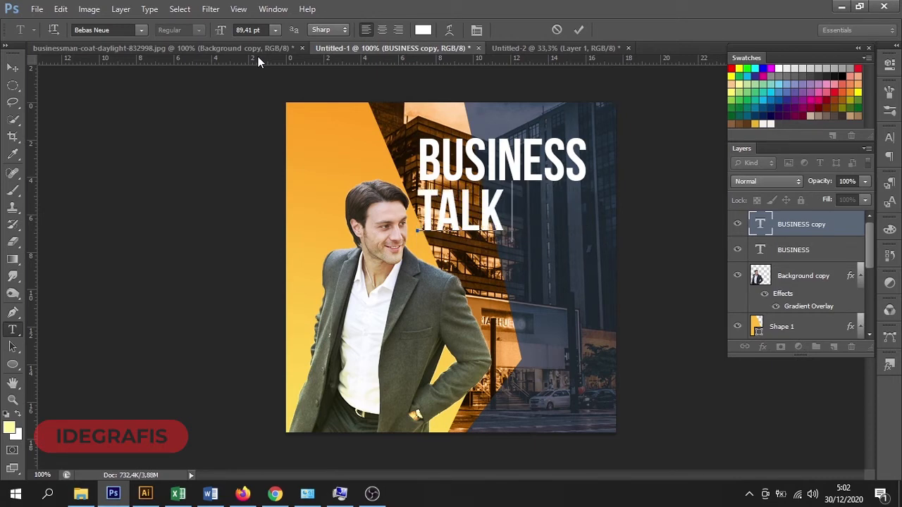
pyautogui.write('SHOW')
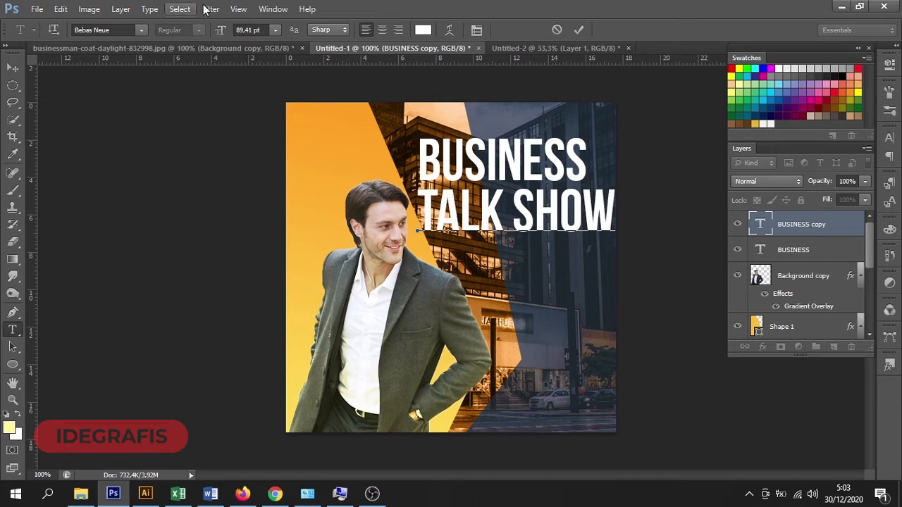
pyautogui.click(12, 67)
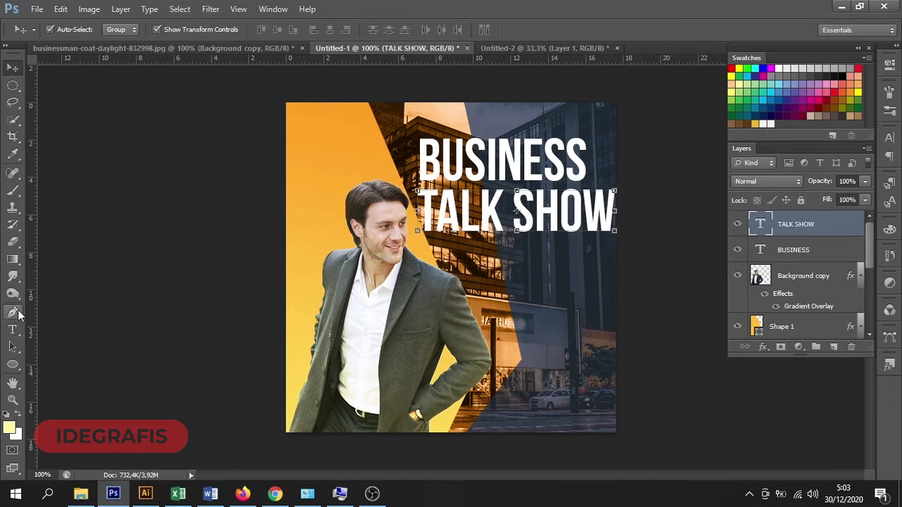
# Set the font size of the whole TALK SHOW text to 36 pt
pyautogui.click(13, 329)
pyautogui.click(459, 212)
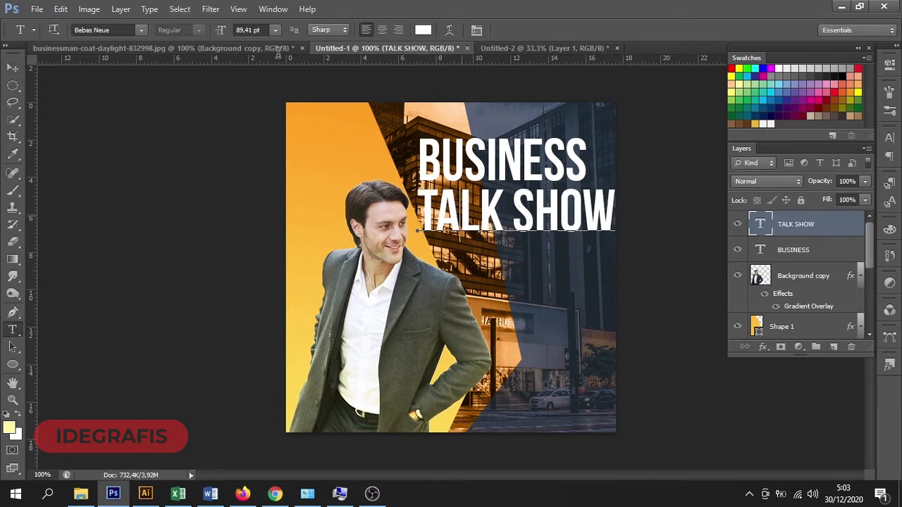
pyautogui.hotkey('ctrl', 'a')
pyautogui.click(276, 30)
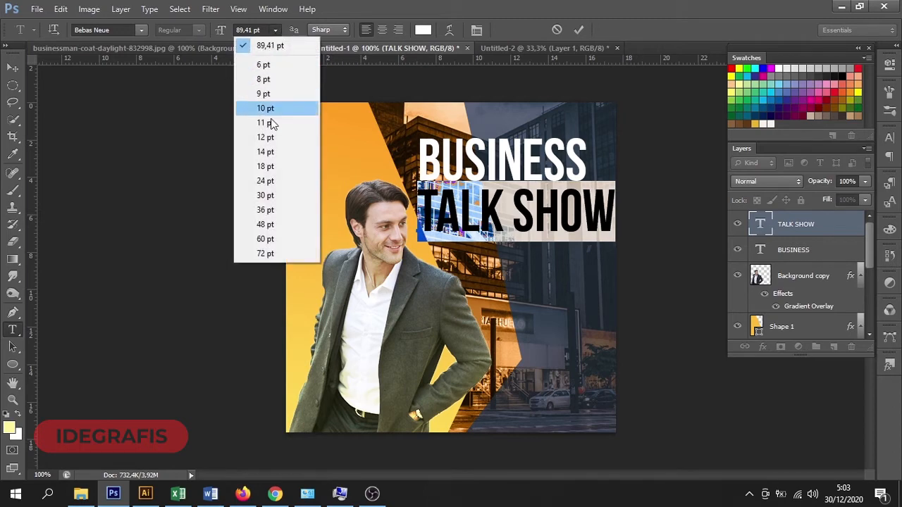
pyautogui.click(268, 210)
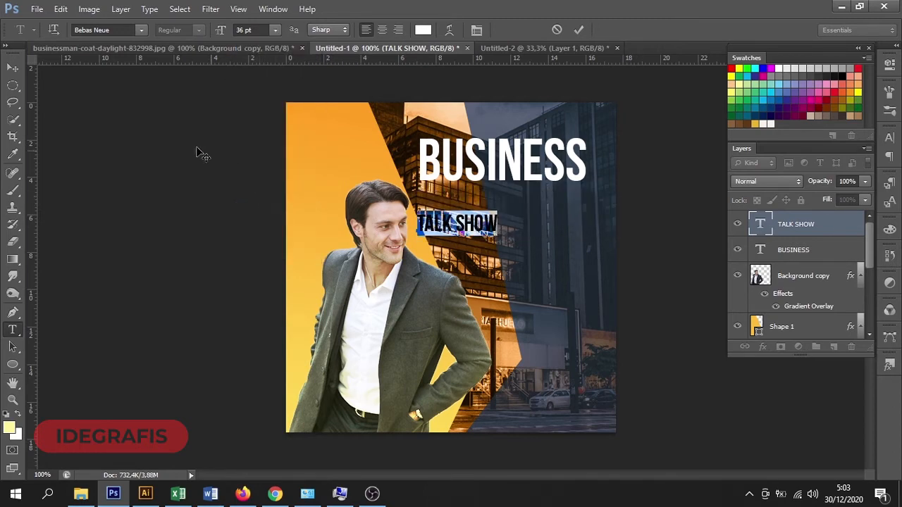
pyautogui.click(13, 67)
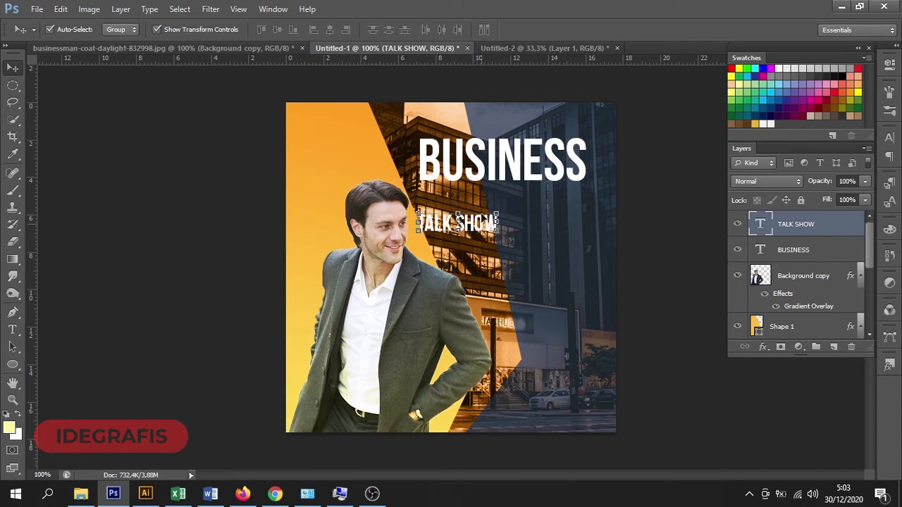
# Move TALK SHOW up close beneath BUSINESS, align the right edges of both texts, and deselect the layers
pyautogui.moveTo(457, 222); pyautogui.dragTo(480, 201)
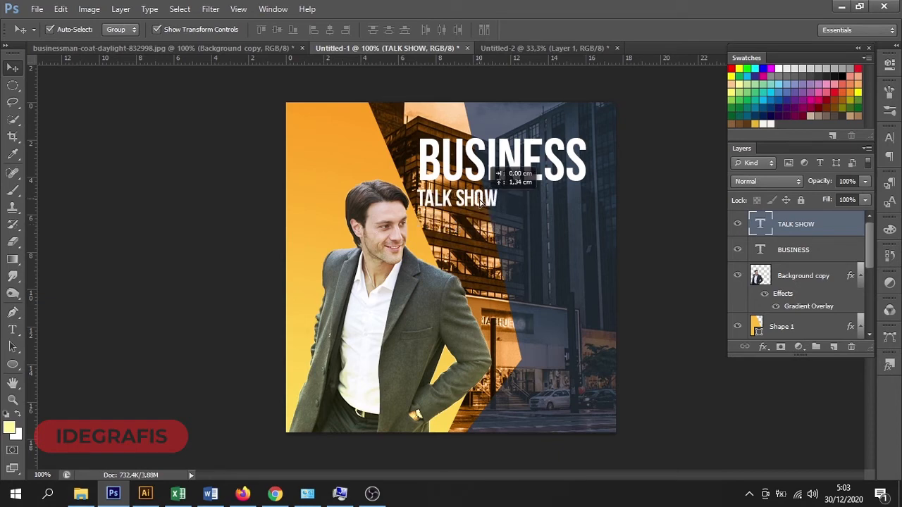
pyautogui.keyDown('shift'); pyautogui.click(577, 175); pyautogui.keyUp('shift')
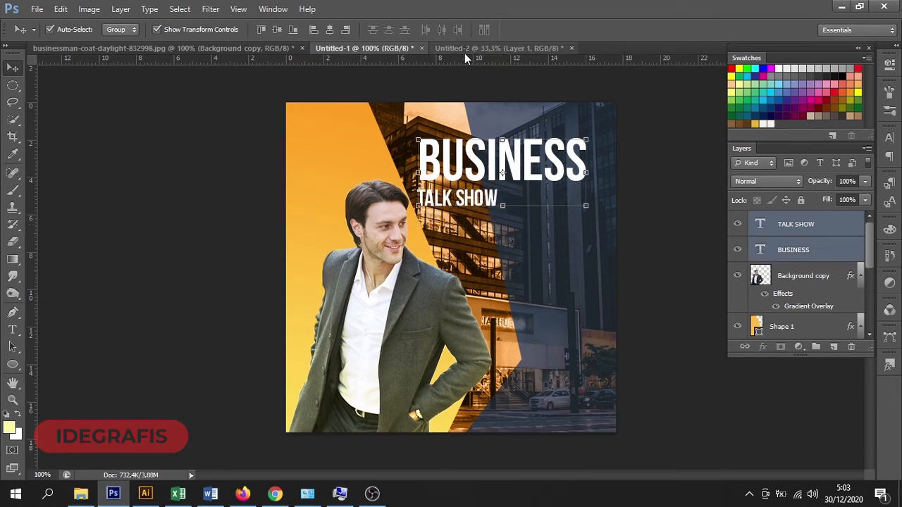
pyautogui.click(348, 30)
pyautogui.click(670, 180)
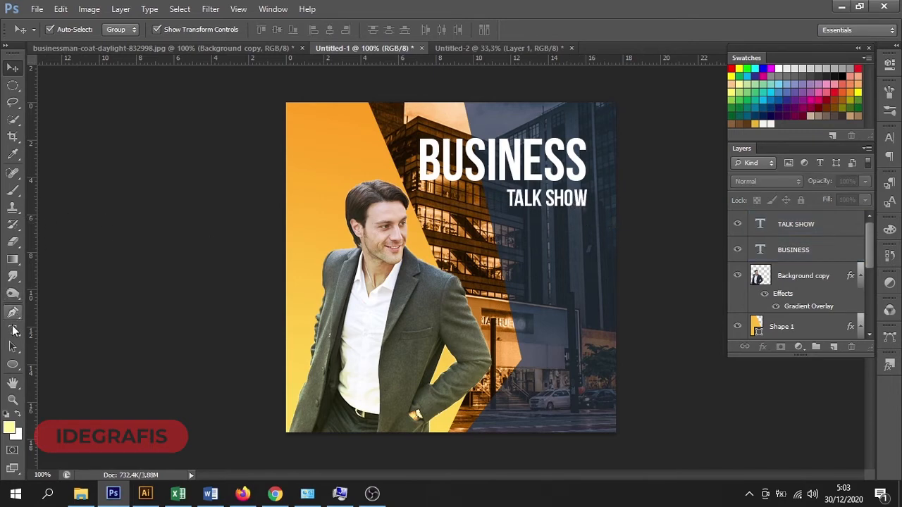
# Add the speaker's first name as a new text below TALK SHOW and scale it up to about 771%
pyautogui.click(13, 330)
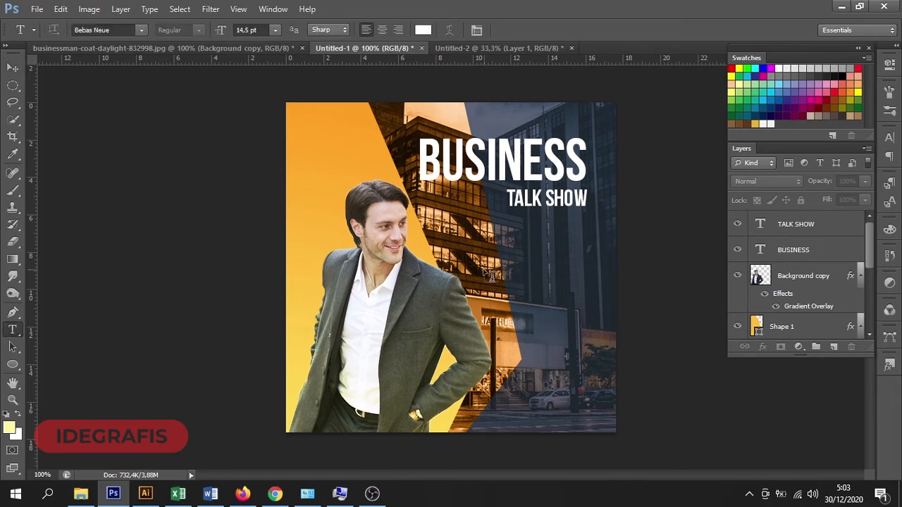
pyautogui.click(534, 262)
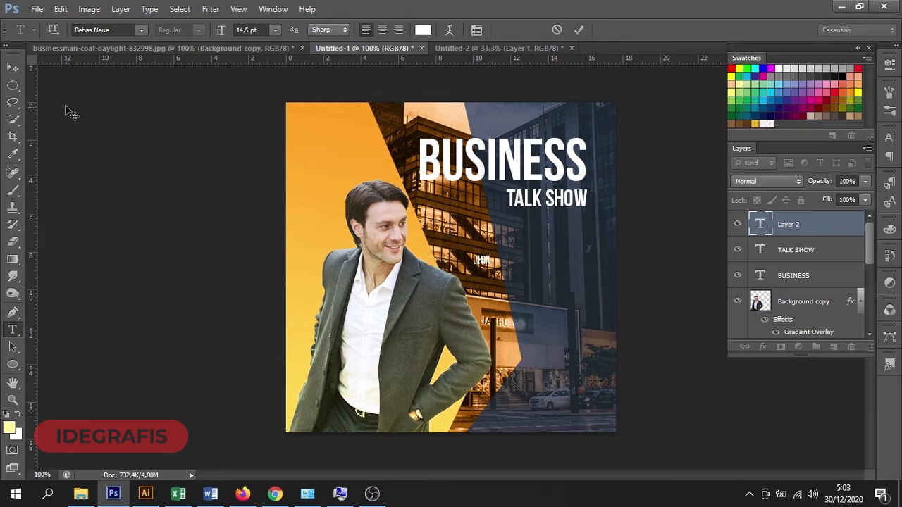
pyautogui.click(14, 69)
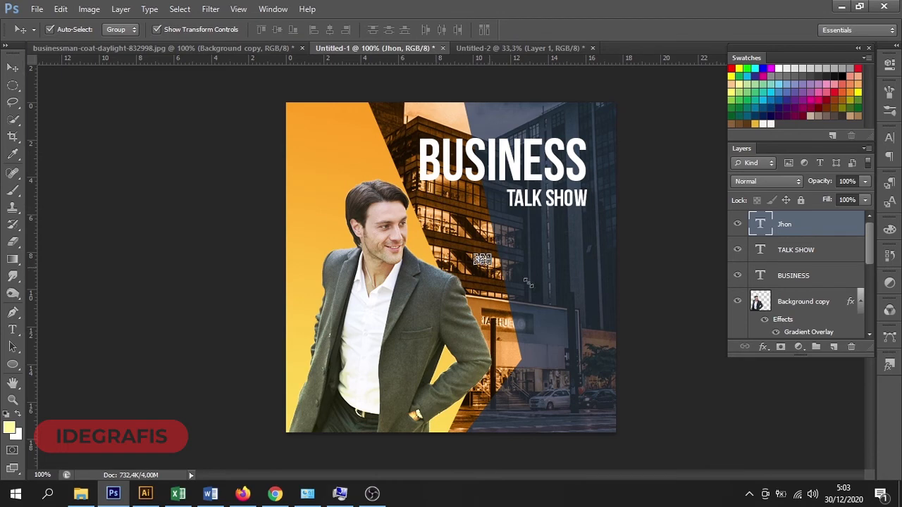
pyautogui.hotkey('ctrl', 't')
pyautogui.moveTo(589, 325); pyautogui.dragTo(585, 329)
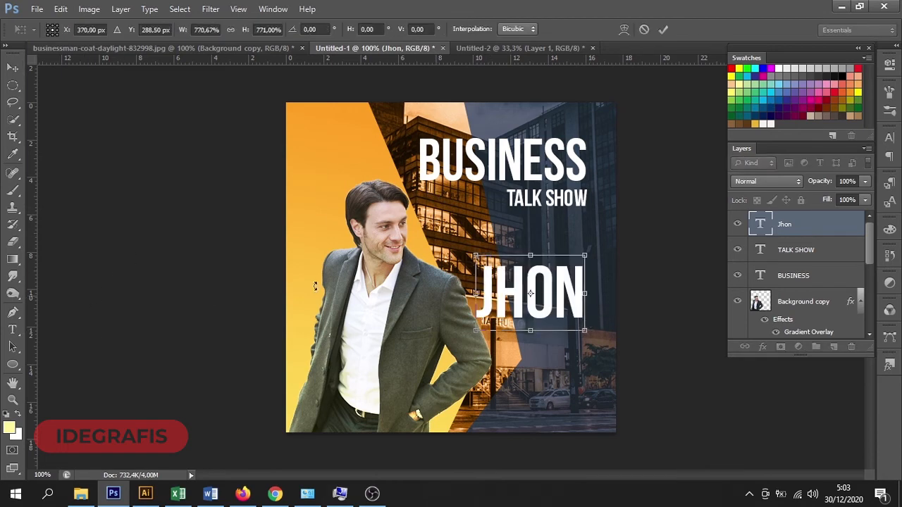
pyautogui.click(664, 30)
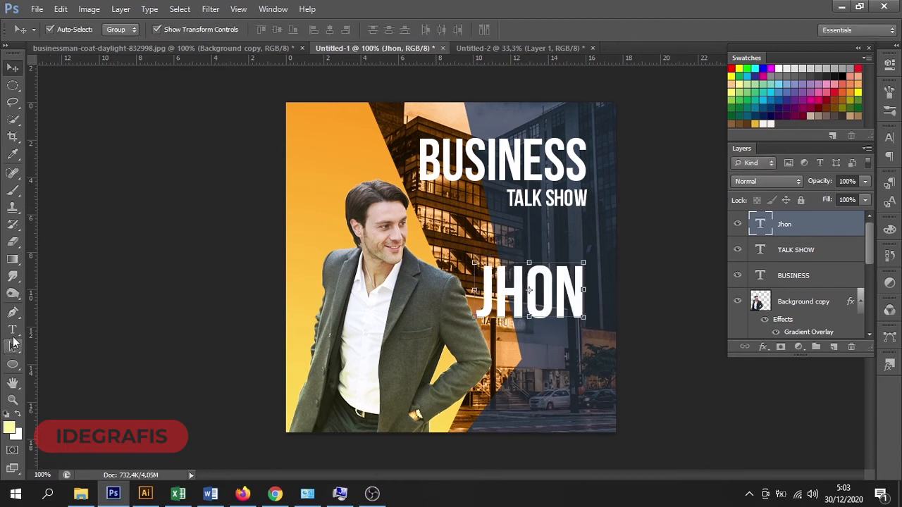
# Change the font of the speaker's name text from Bebas Neue to Bonheur Royale
pyautogui.click(12, 330)
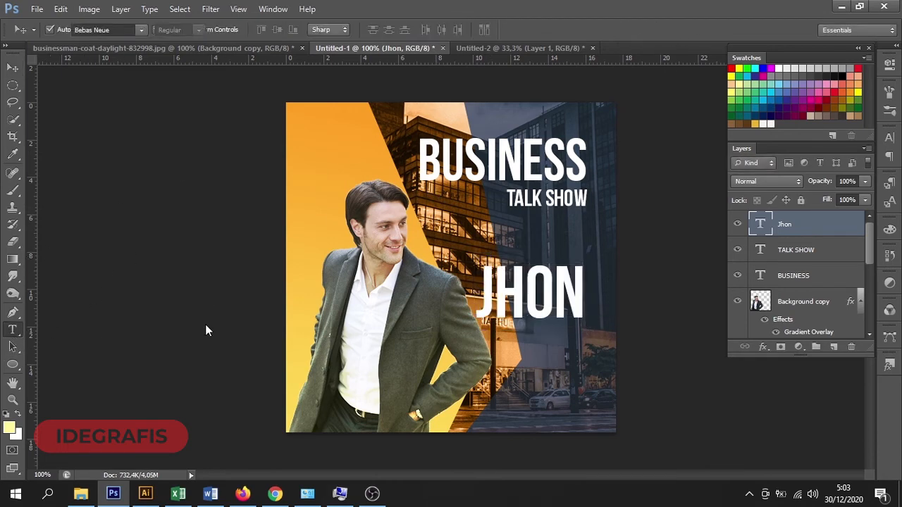
pyautogui.doubleClick(576, 292)
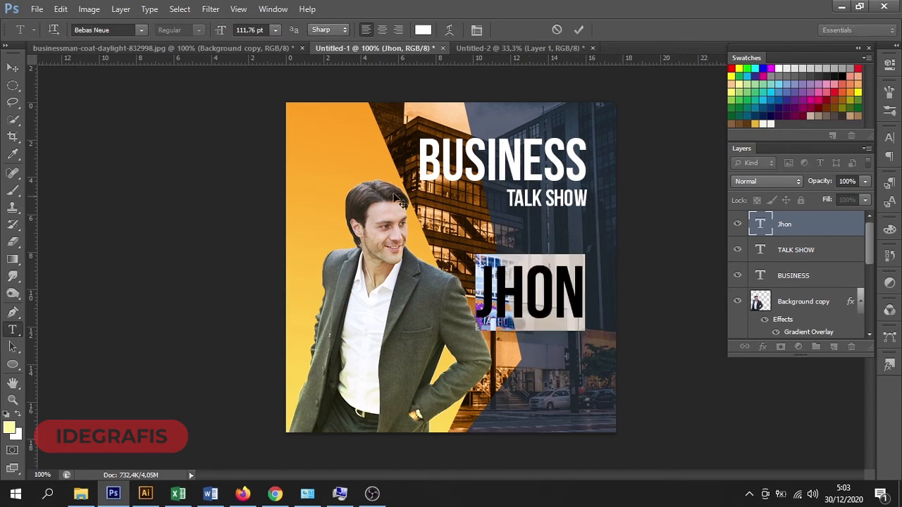
pyautogui.click(138, 32)
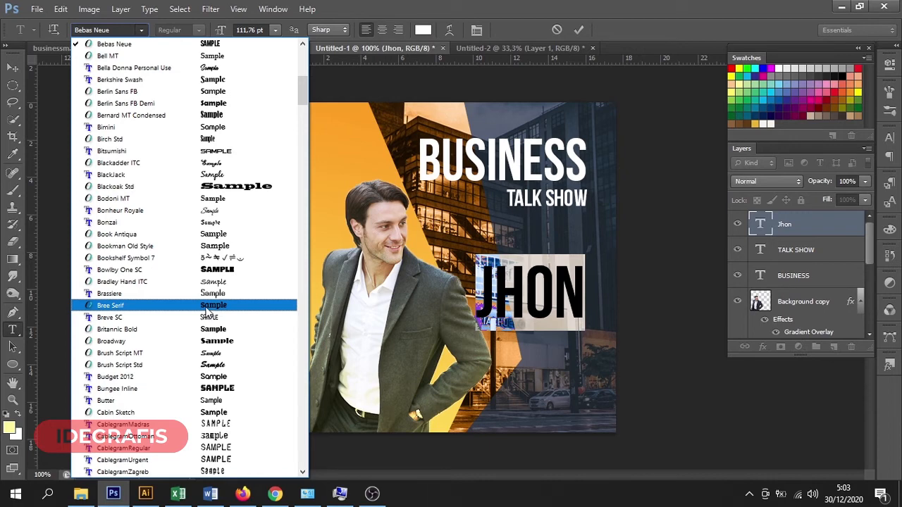
pyautogui.click(238, 210)
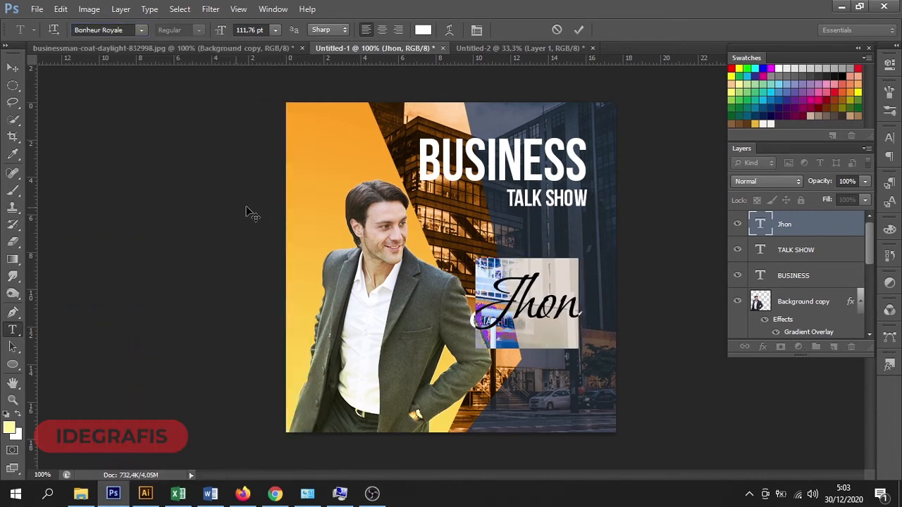
pyautogui.click(140, 30)
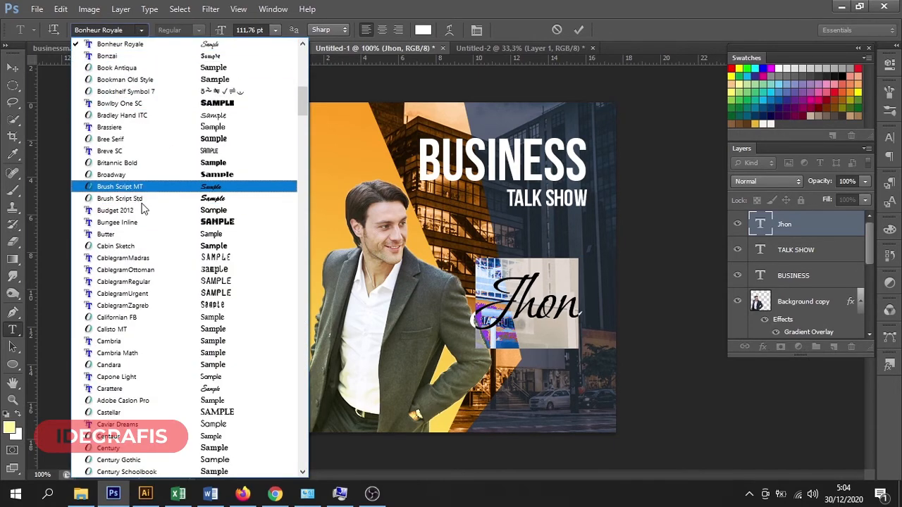
pyautogui.click(492, 300)
pyautogui.click(527, 289)
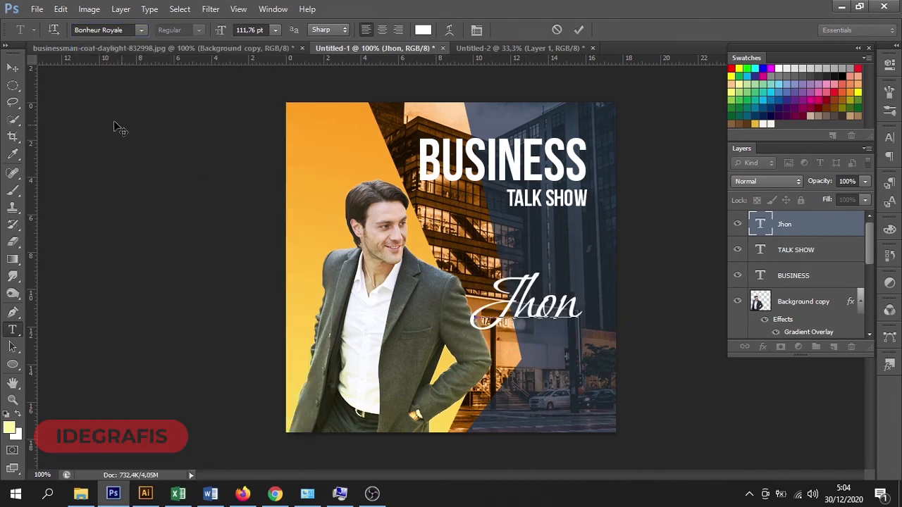
pyautogui.click(15, 70)
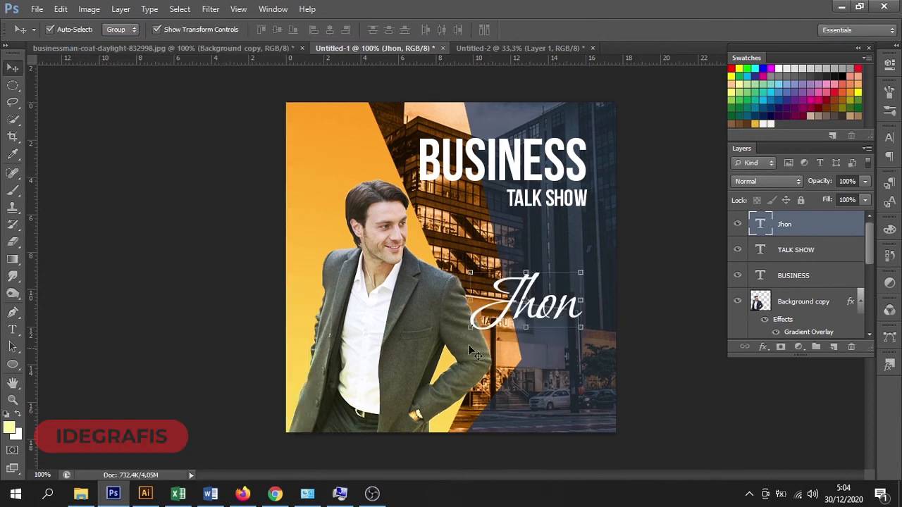
# Stretch the speaker's name text to about 123% width, then enlarge it up and outward over the businessman's shoulder
pyautogui.moveTo(469, 301); pyautogui.dragTo(444, 303)
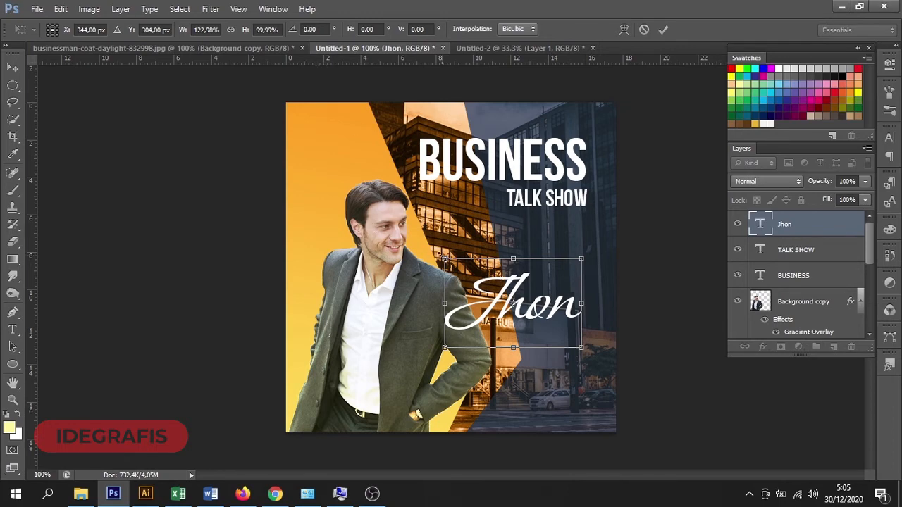
pyautogui.moveTo(437, 252); pyautogui.dragTo(401, 230)
pyautogui.click(663, 29)
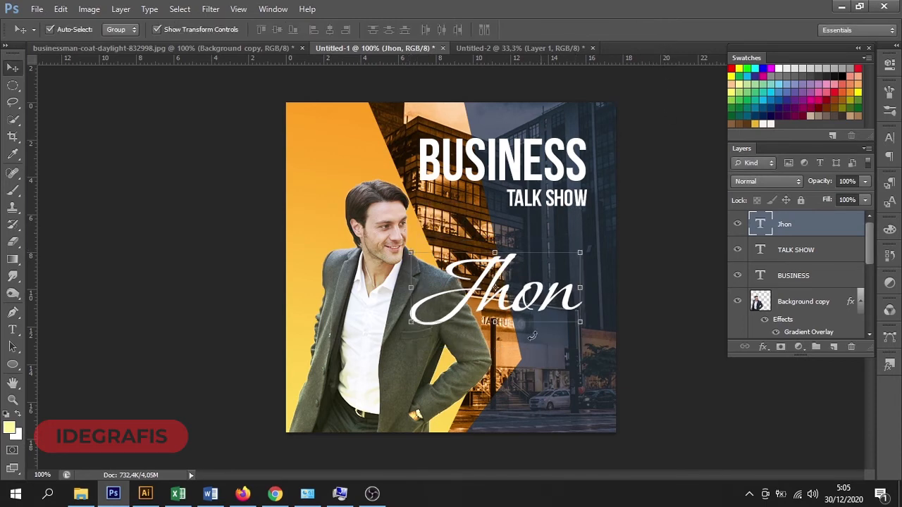
# Move the speaker's name up closer to TALK SHOW and place a copy of TALK SHOW directly below the name
pyautogui.moveTo(541, 299); pyautogui.dragTo(544, 277)
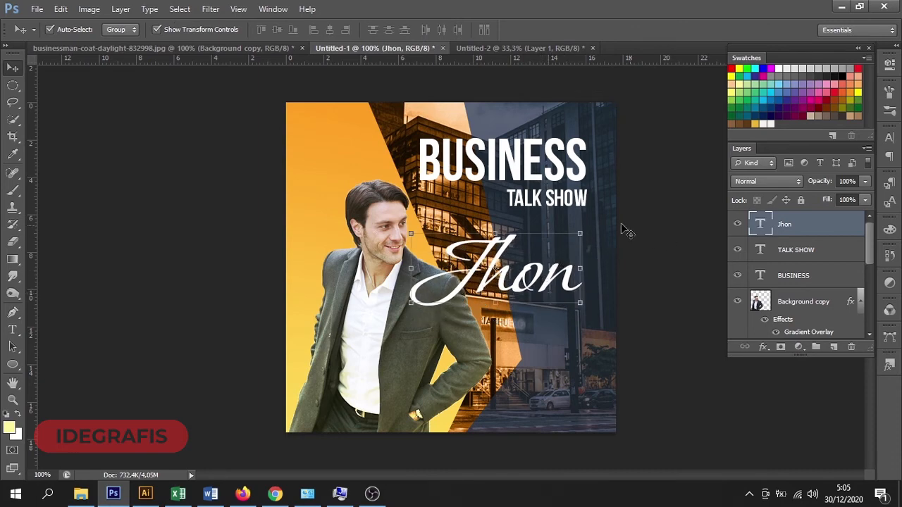
pyautogui.click(574, 203)
pyautogui.moveTo(539, 203); pyautogui.dragTo(542, 314)
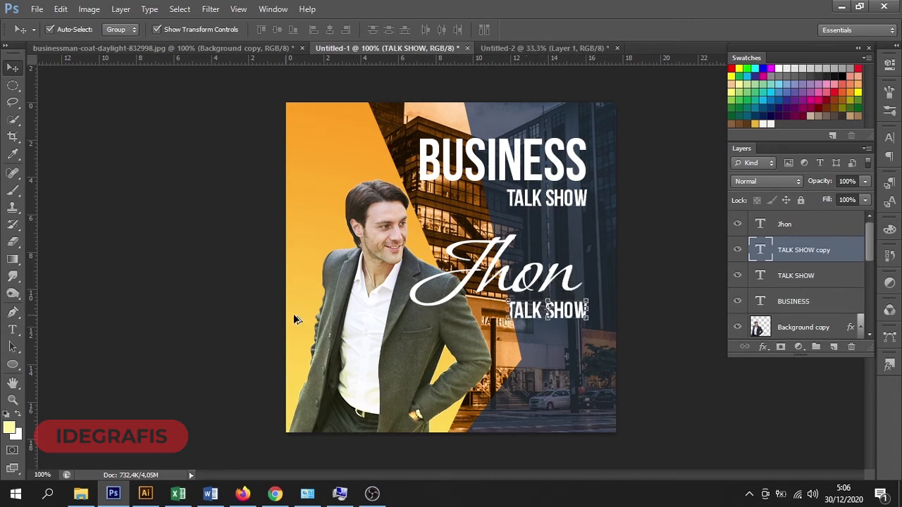
# Scale the speaker's name to about 113%, centre it between the two TALK SHOW lines, and deselect it
pyautogui.click(565, 275)
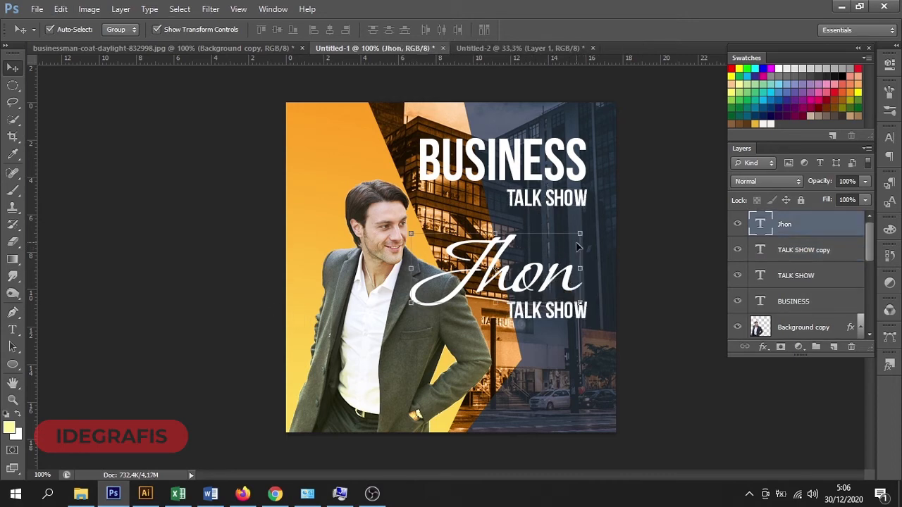
pyautogui.moveTo(583, 233); pyautogui.dragTo(594, 220)
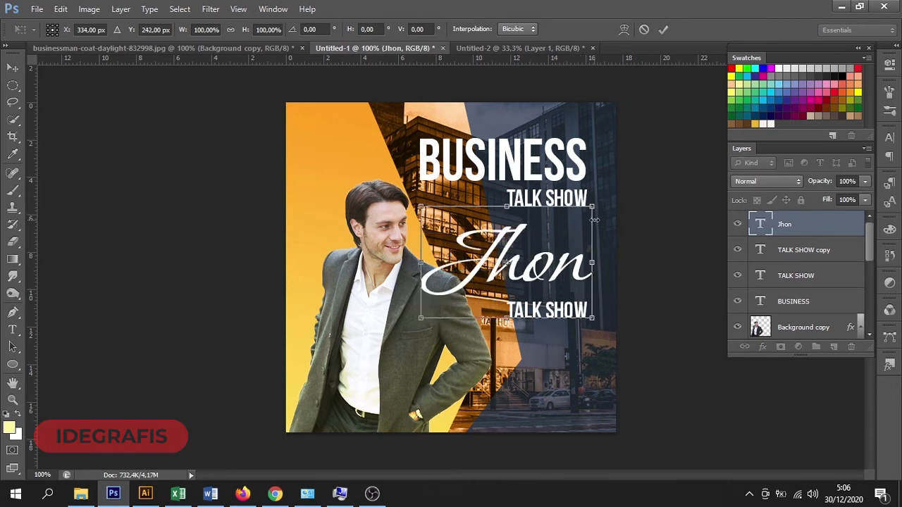
pyautogui.moveTo(420, 320); pyautogui.dragTo(411, 330)
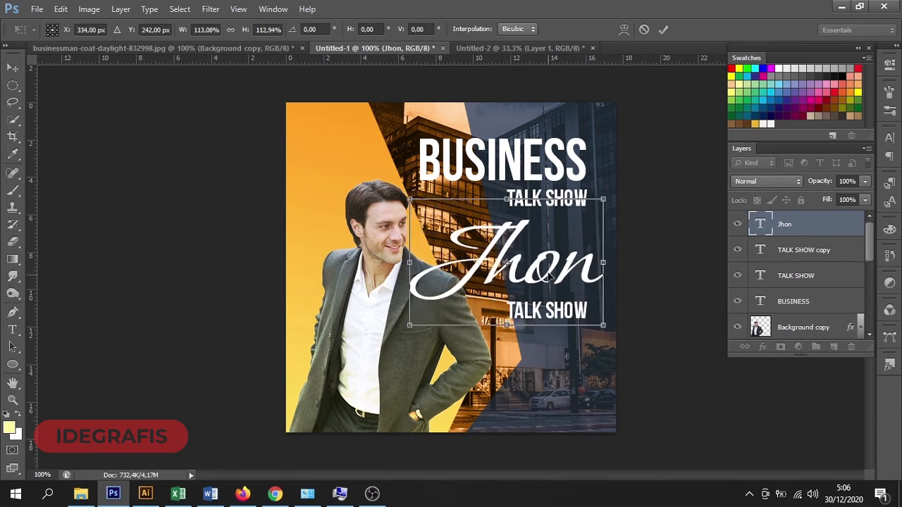
pyautogui.moveTo(506, 261); pyautogui.dragTo(507, 270)
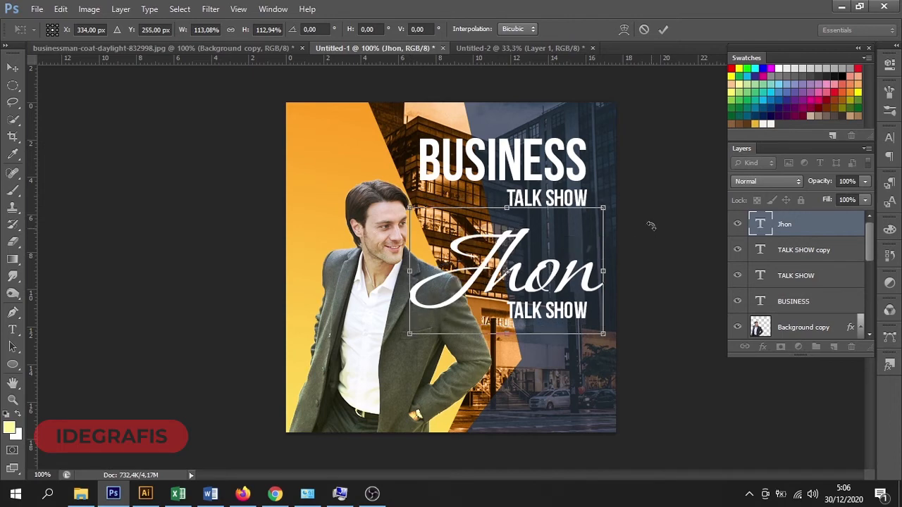
pyautogui.click(663, 29)
pyautogui.click(672, 356)
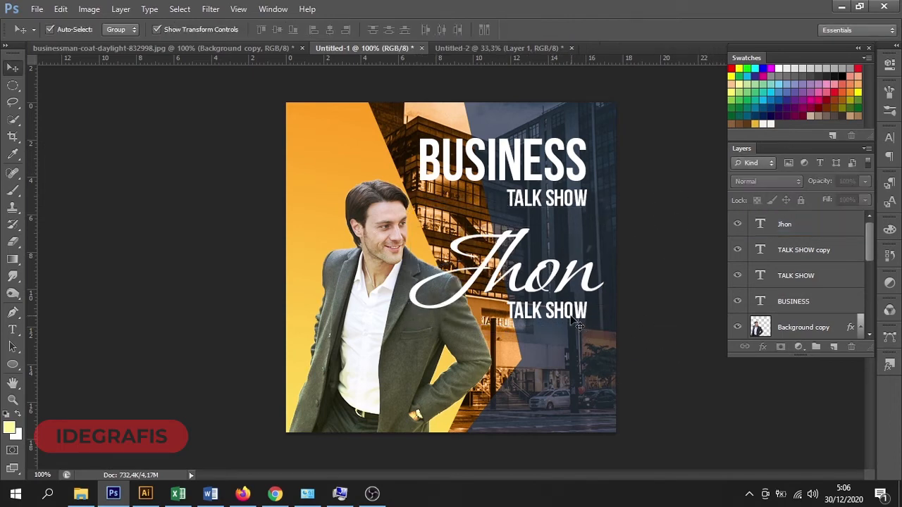
# Replace the wording of the lower TALK SHOW copy with the speaker's surname in capitals
pyautogui.click(13, 330)
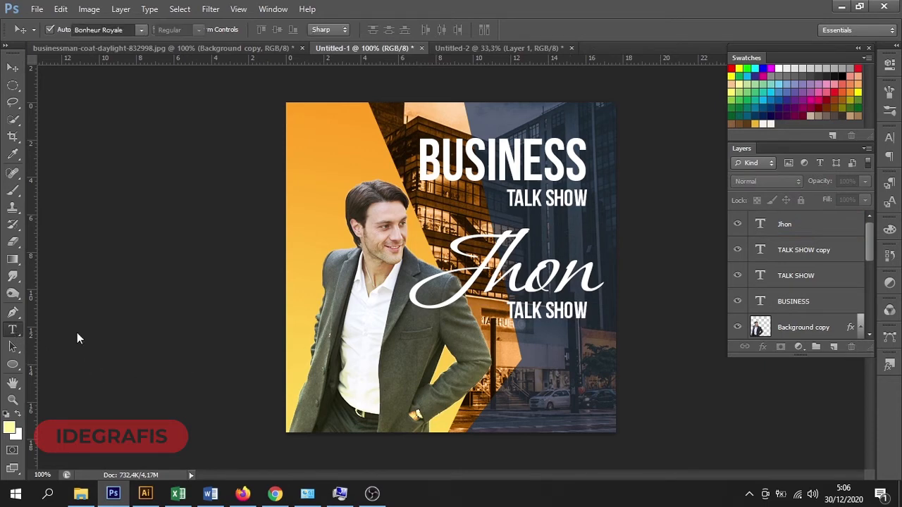
pyautogui.moveTo(513, 316); pyautogui.dragTo(584, 302)
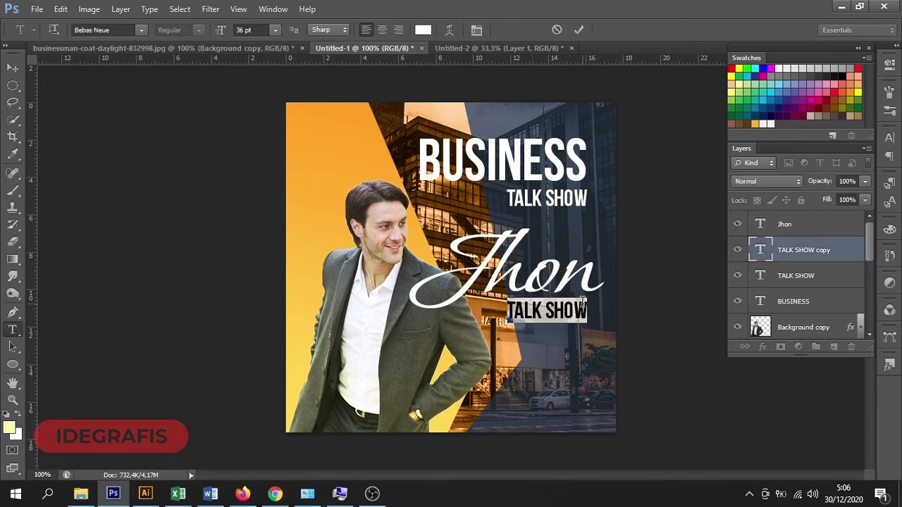
pyautogui.write('MARTIN')
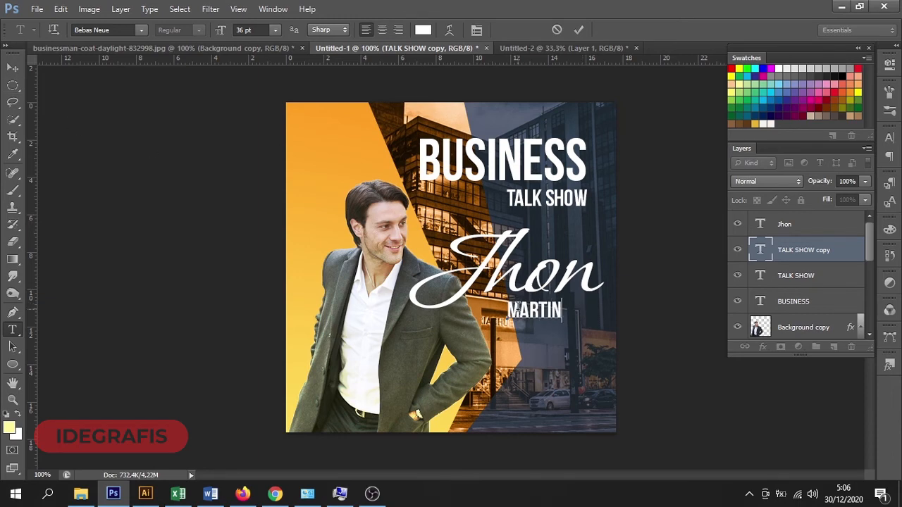
# Set the character tracking of the speaker's surname text to 75
pyautogui.hotkey('ctrl', 'a')
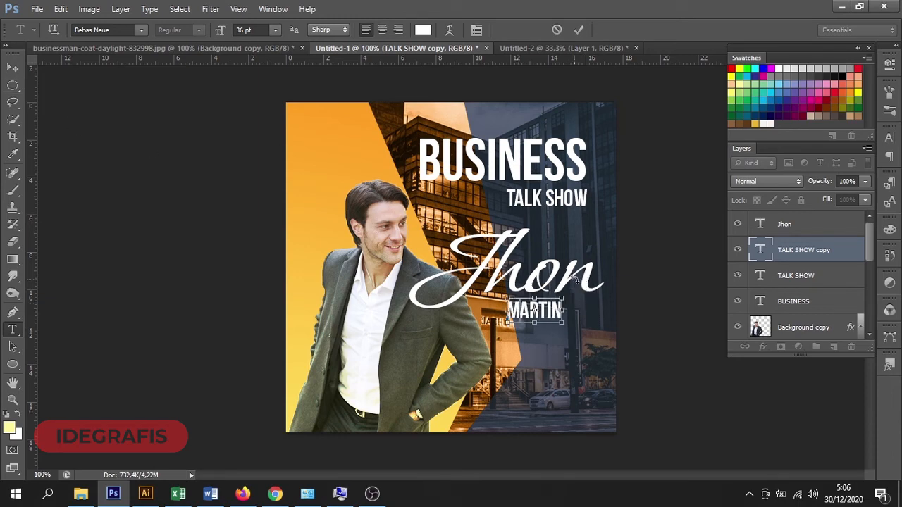
pyautogui.click(272, 9)
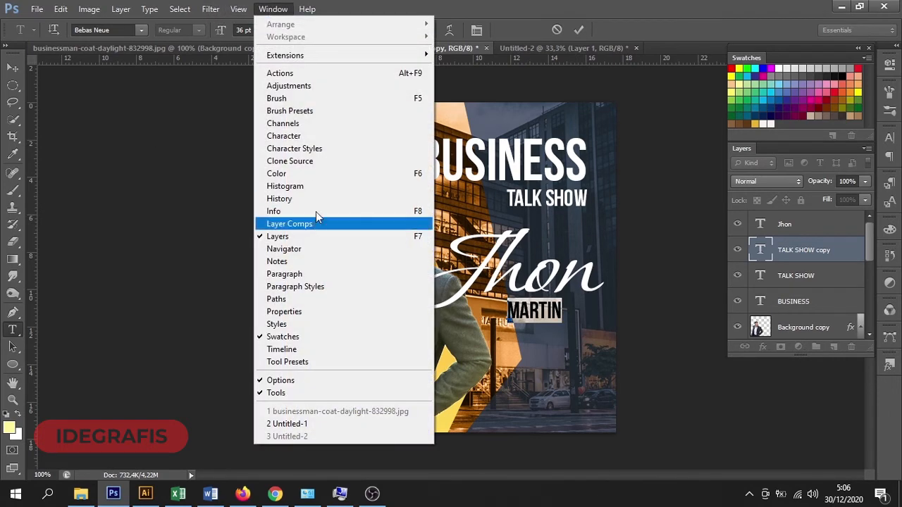
pyautogui.click(320, 136)
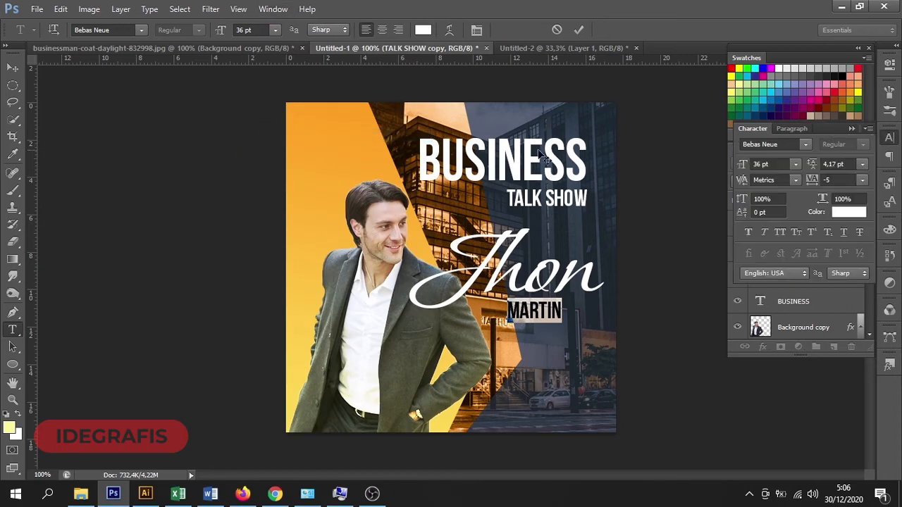
pyautogui.click(862, 180)
pyautogui.click(880, 365)
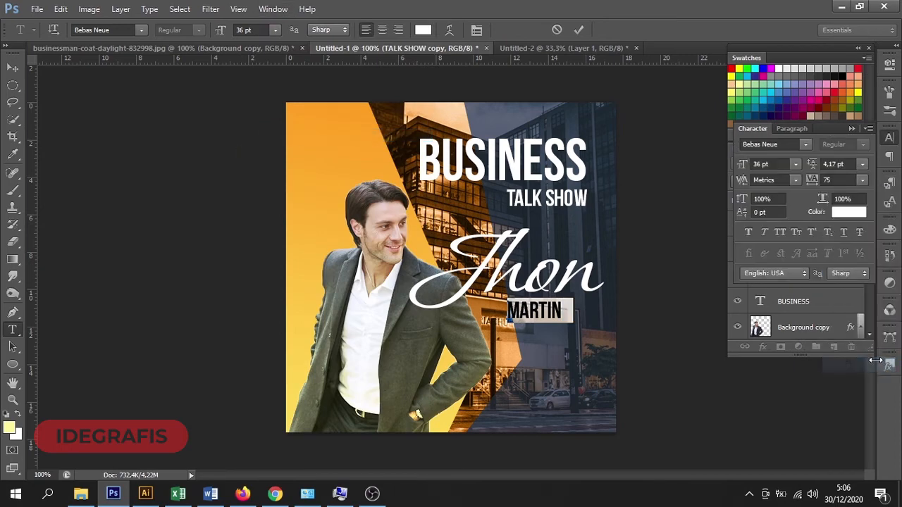
pyautogui.click(14, 70)
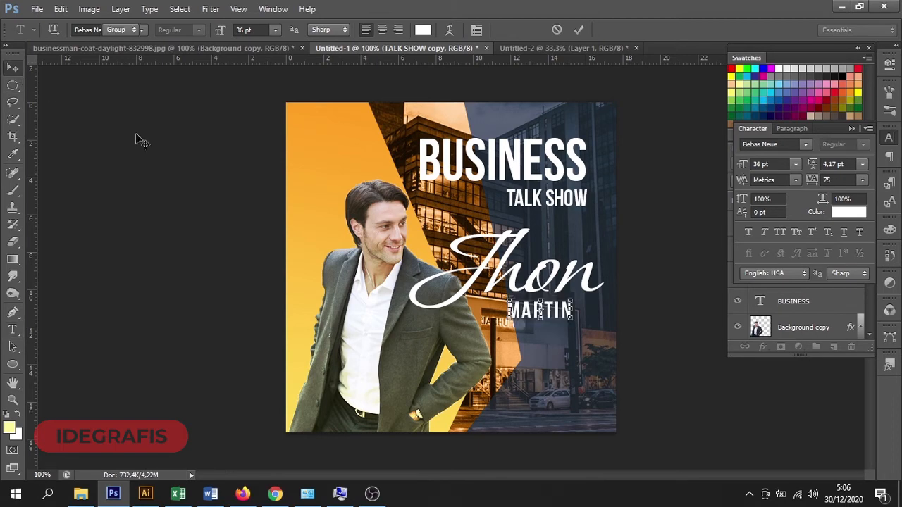
# Shift the speaker's script first name slightly left and move the surname right, close to the right edge of TALK SHOW
pyautogui.keyDown('ctrl'); pyautogui.click(594, 270); pyautogui.keyUp('ctrl')
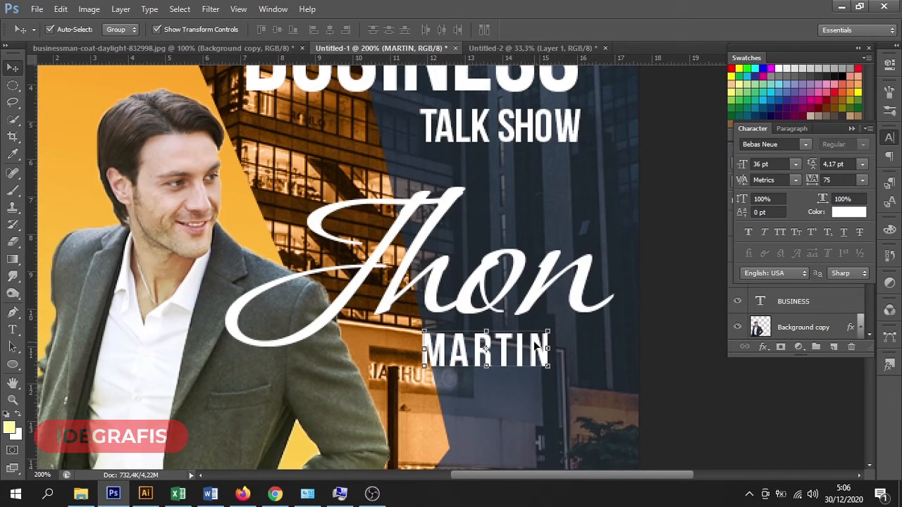
pyautogui.click(549, 338)
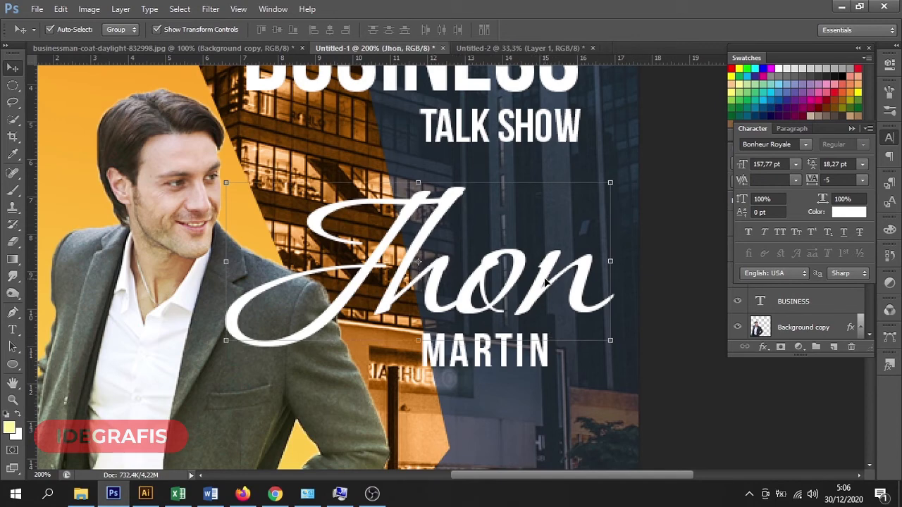
pyautogui.moveTo(535, 282)
pyautogui.mouseDown()
pyautogui.moveTo(518, 282)
pyautogui.moveTo(527, 282)
pyautogui.mouseUp()
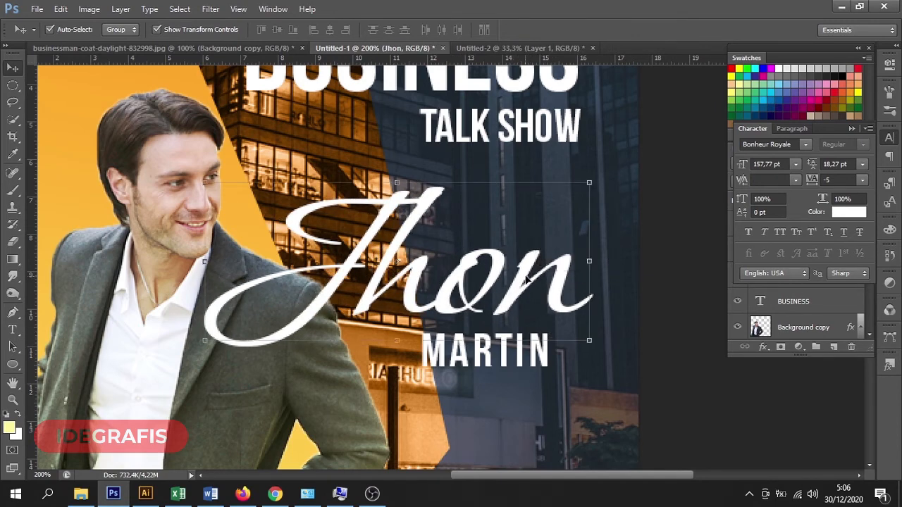
pyautogui.click(546, 365)
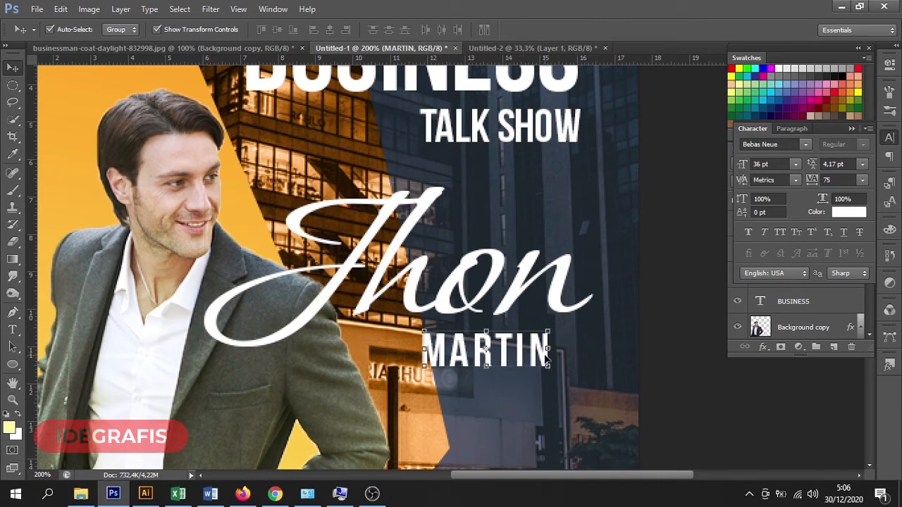
pyautogui.moveTo(550, 361); pyautogui.dragTo(575, 361)
# Recolour the TALK SHOW text with the pale yellow foreground colour and deselect it
pyautogui.click(554, 138)
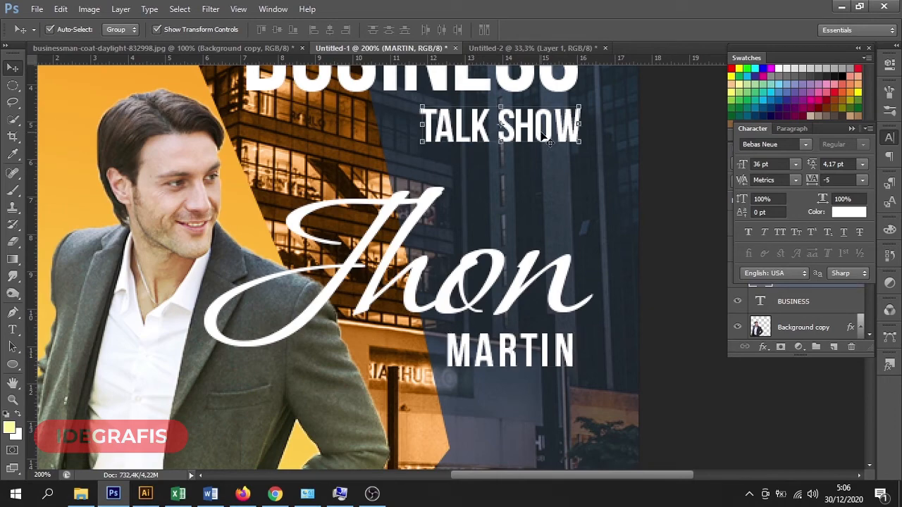
pyautogui.hotkey('alt', 'BackSpace')
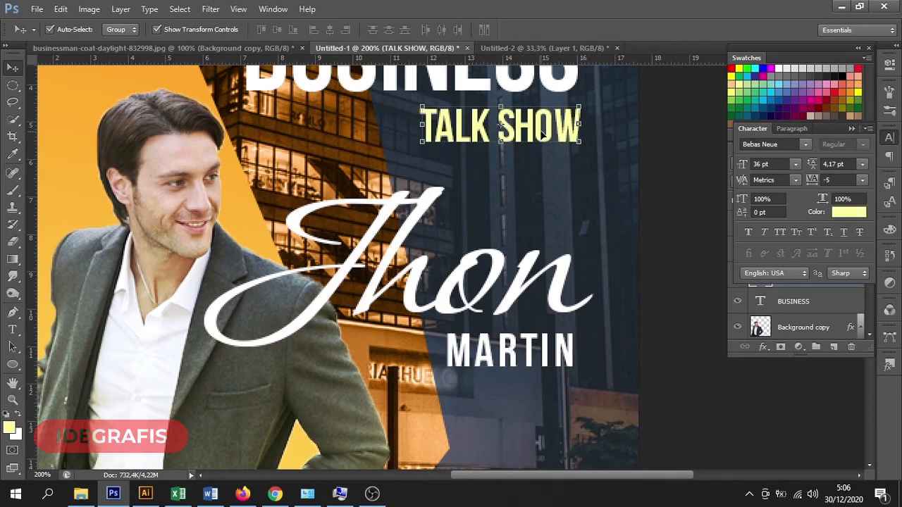
pyautogui.hotkey('ctrl', '-')
pyautogui.hotkey('ctrl', '-')
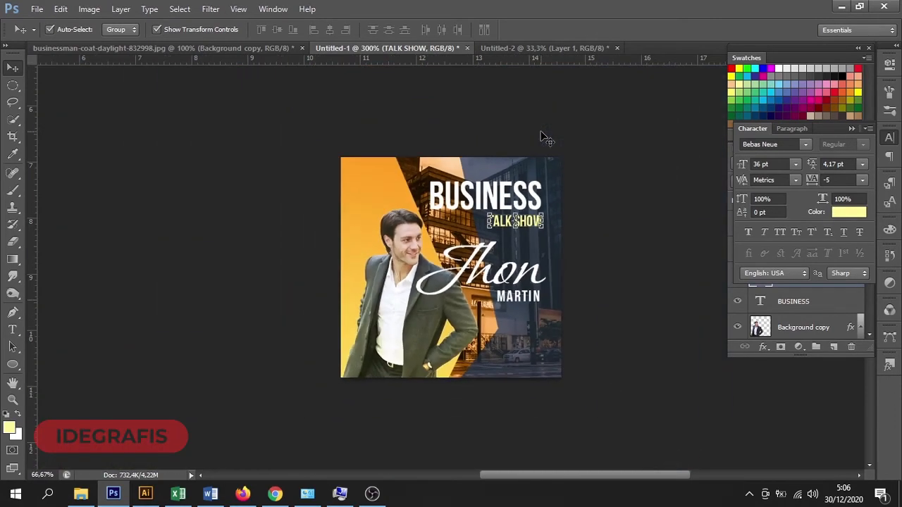
pyautogui.hotkey('ctrl', '+')
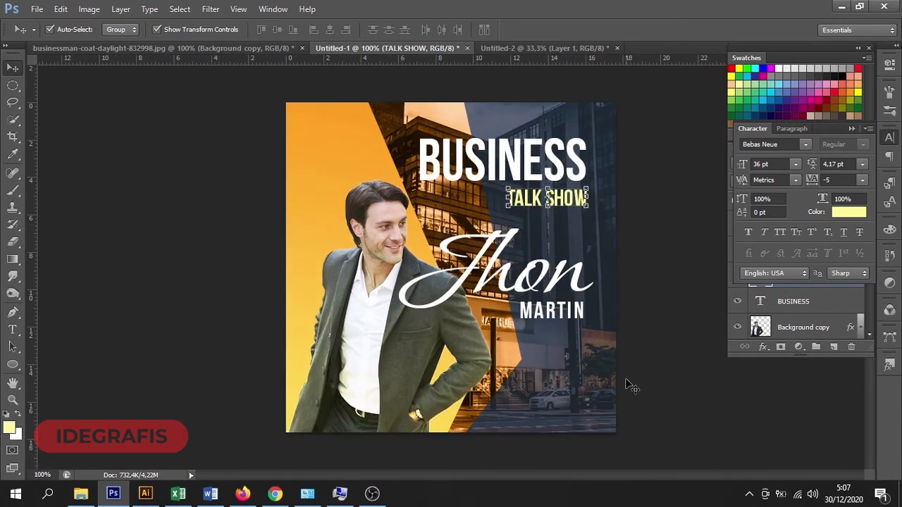
pyautogui.click(646, 352)
# Place a copy of the surname text straight below it near the graphic's lower edge and change its wording to 19.30 PM
pyautogui.click(563, 315)
pyautogui.moveTo(536, 317); pyautogui.dragTo(535, 384)
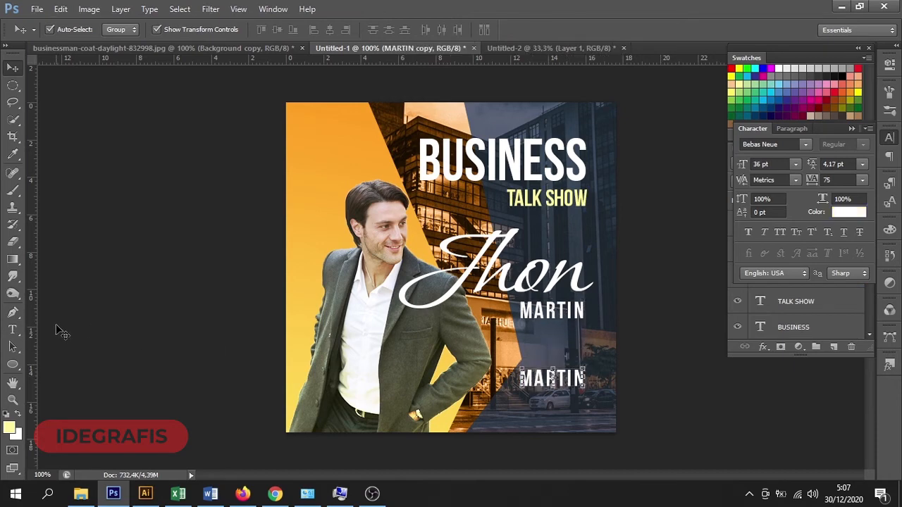
pyautogui.click(12, 328)
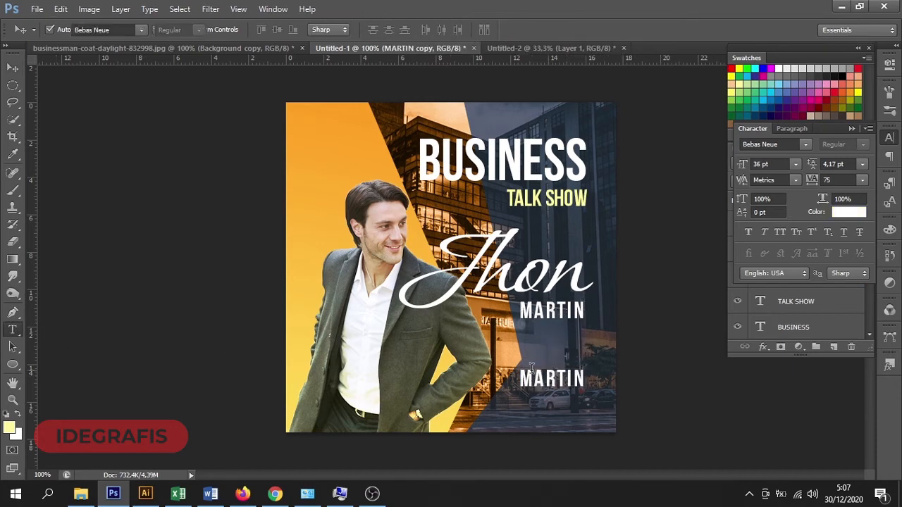
pyautogui.click(582, 366)
pyautogui.hotkey('ctrl', 'a')
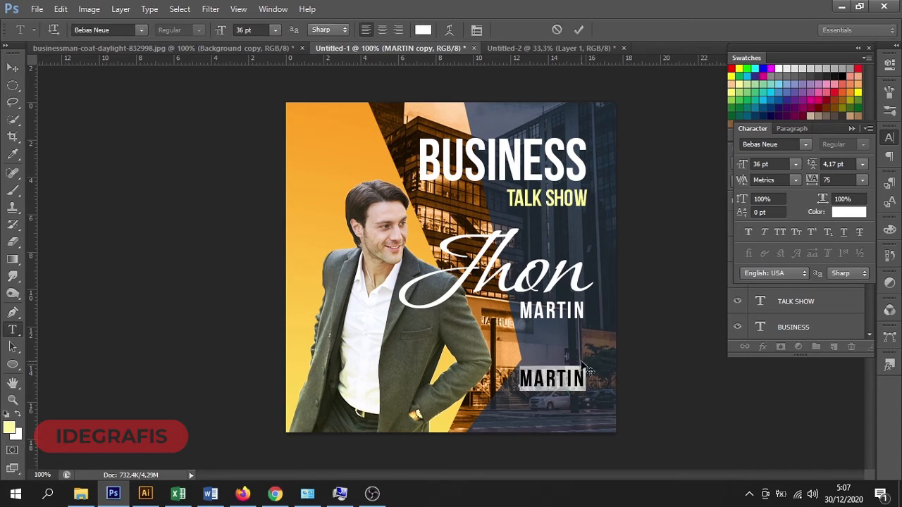
pyautogui.write('19')
pyautogui.write('.20')
pyautogui.press('BackSpace')
pyautogui.press('BackSpace')
pyautogui.write('30 PM')
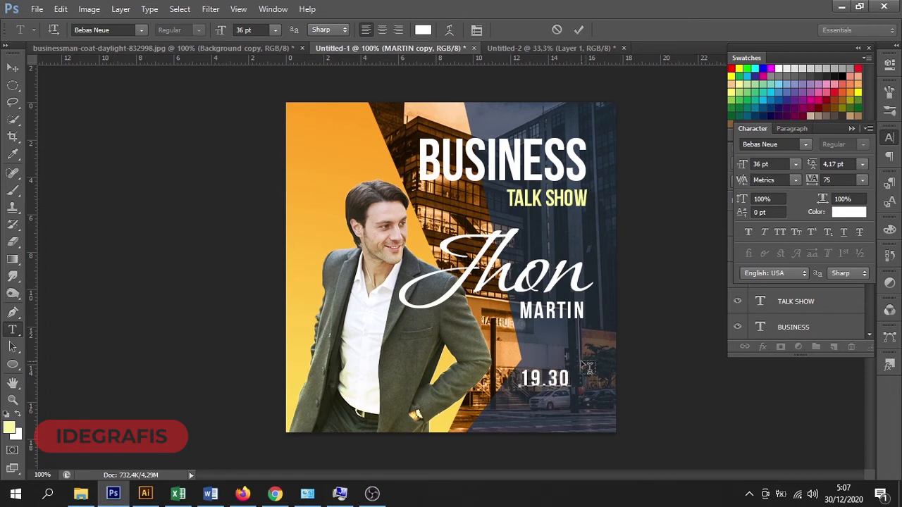
# Set the character tracking of the 19.30 PM text to 0
pyautogui.hotkey('ctrl', 'a')
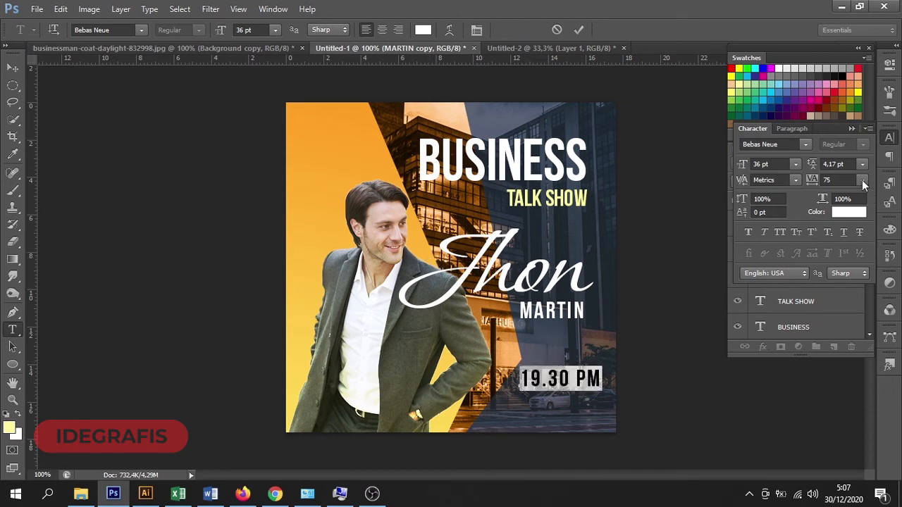
pyautogui.click(862, 180)
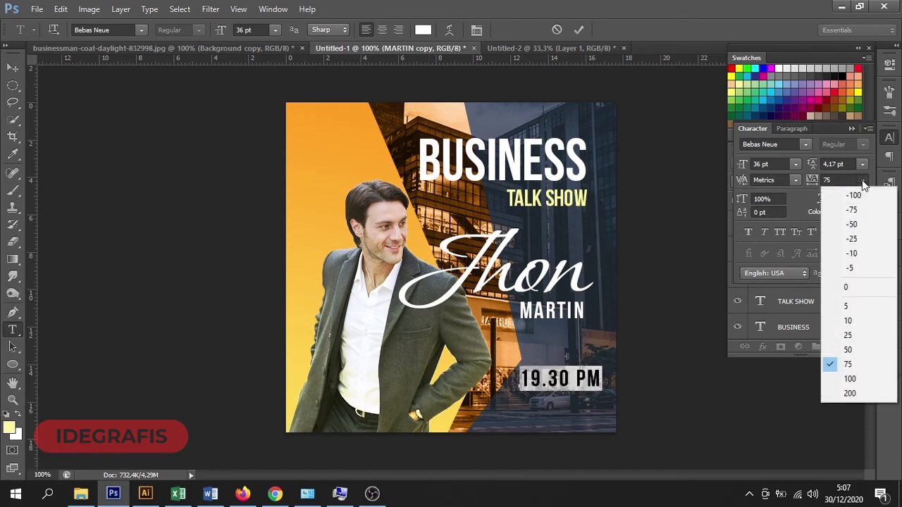
pyautogui.click(867, 289)
pyautogui.click(13, 71)
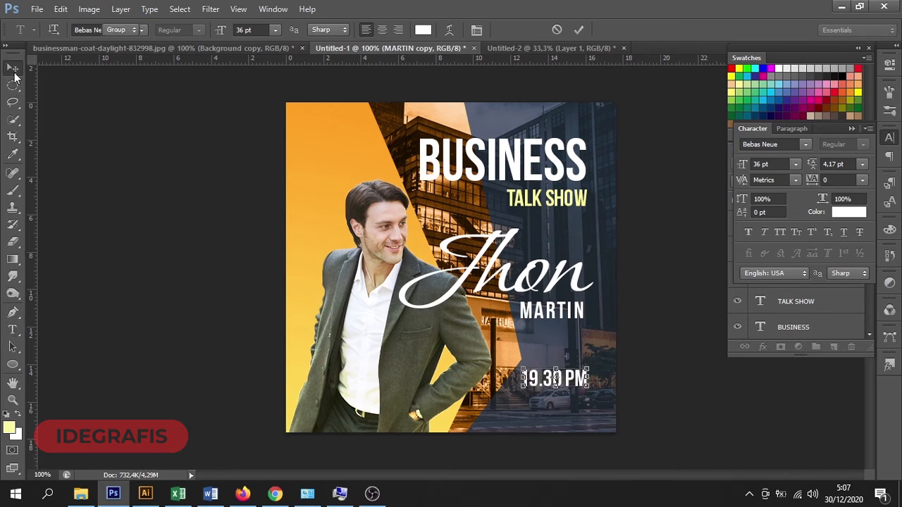
# Nudge the 19.30 PM text slightly left and down to line up under the speaker's surname
pyautogui.press('Left')
pyautogui.press('Left')
pyautogui.press('Left')
pyautogui.press('Left')
pyautogui.press('Left')
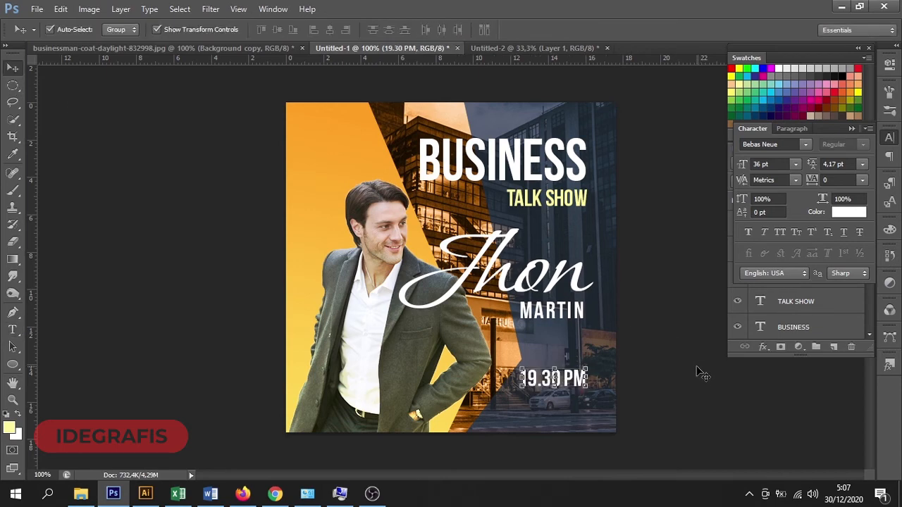
pyautogui.press('Down')
pyautogui.press('Down')
pyautogui.press('Down')
pyautogui.press('Down')
pyautogui.press('Down')
pyautogui.press('Down')
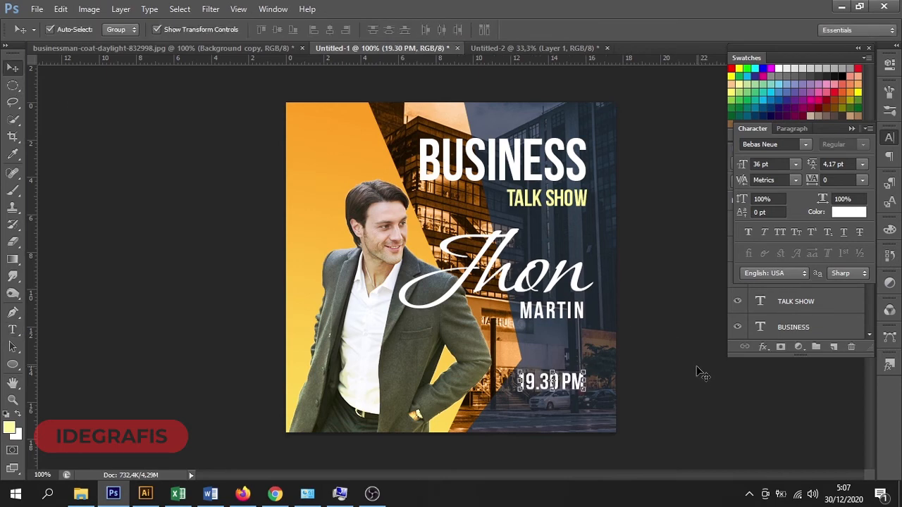
# Place a copy of 19.30 PM directly beneath it and change the copy's wording to LIVE
pyautogui.keyDown('ctrl'); pyautogui.click(463, 409); pyautogui.keyUp('ctrl')
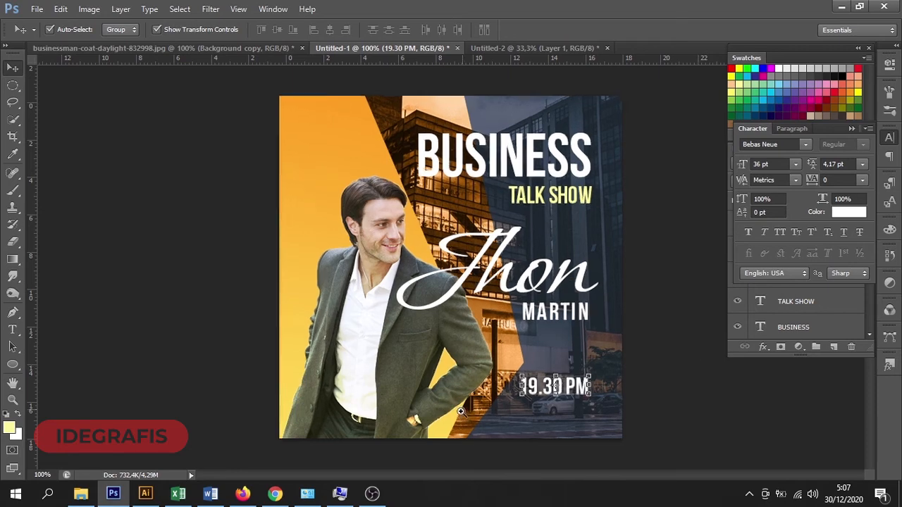
pyautogui.moveTo(680, 362); pyautogui.dragTo(680, 408)
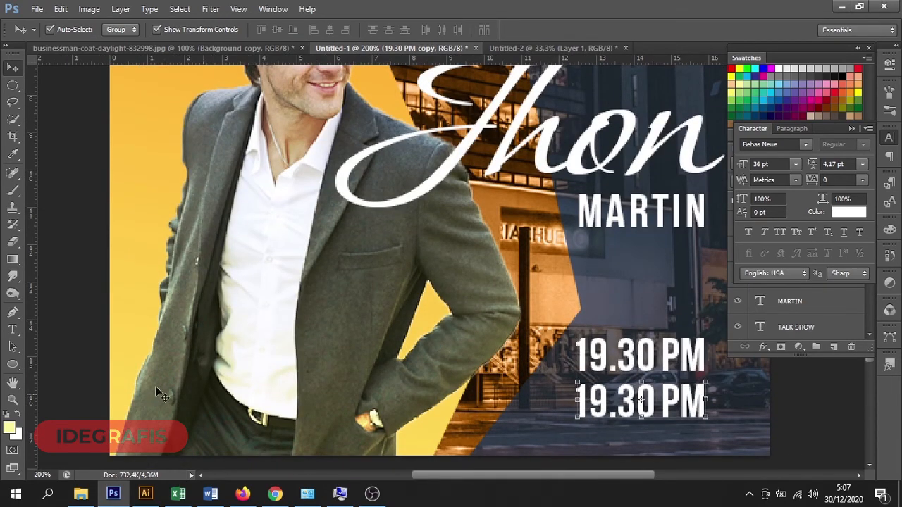
pyautogui.click(13, 329)
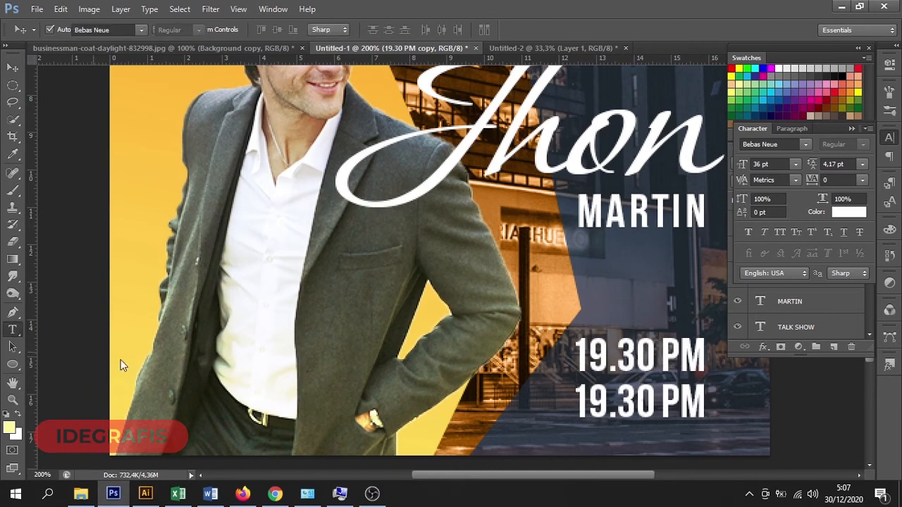
pyautogui.click(671, 393)
pyautogui.hotkey('ctrl', 'a')
pyautogui.write('LIVE')
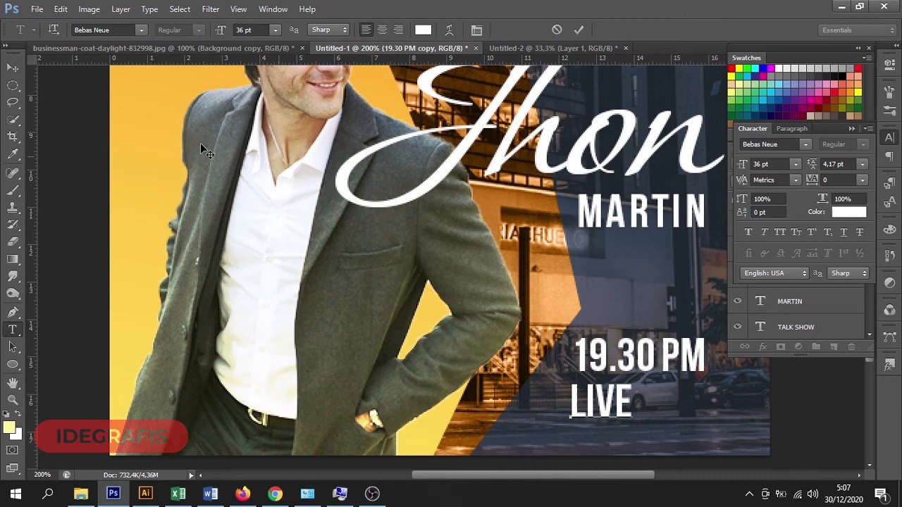
# Align the right edges of the LIVE and 19.30 PM texts
pyautogui.click(13, 67)
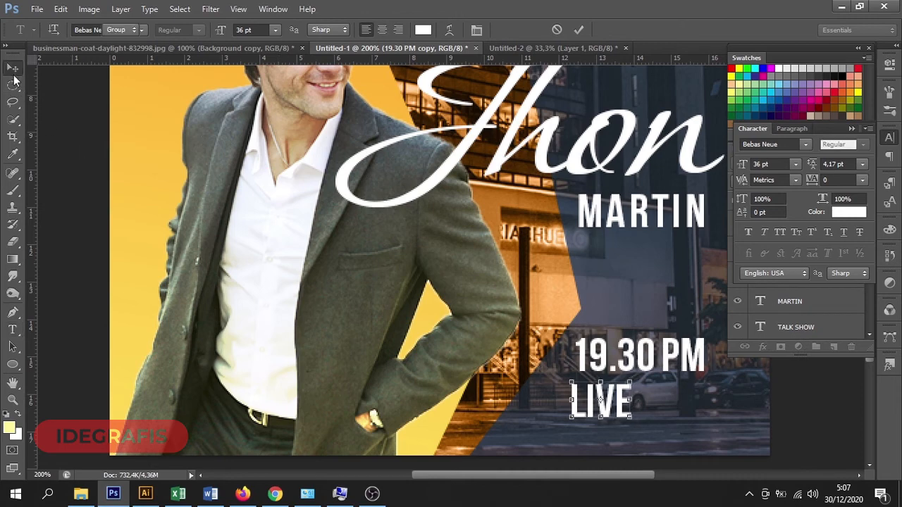
pyautogui.keyDown('shift'); pyautogui.click(659, 355); pyautogui.keyUp('shift')
pyautogui.click(346, 29)
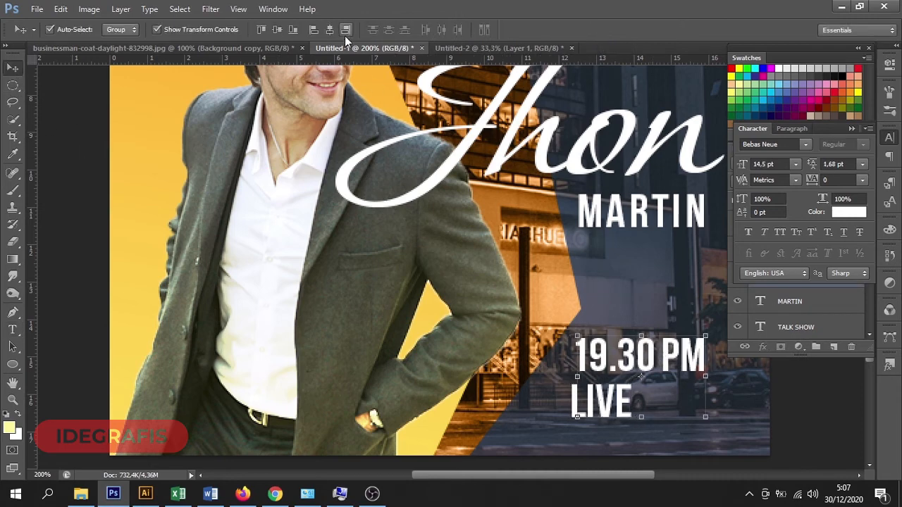
# Draw a pale yellow circle without a stroke, about 16 px in diameter, just to the left of LIVE
pyautogui.click(12, 85)
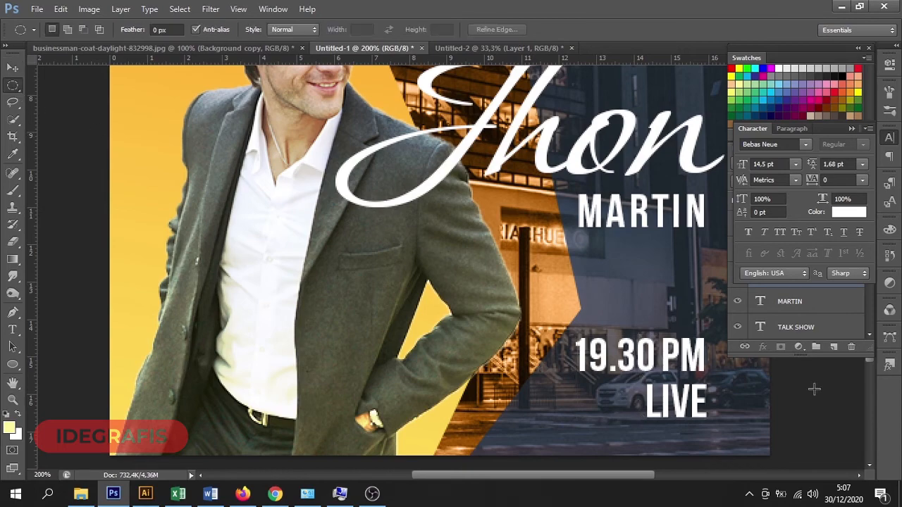
pyautogui.scroll(1, 663, 405)
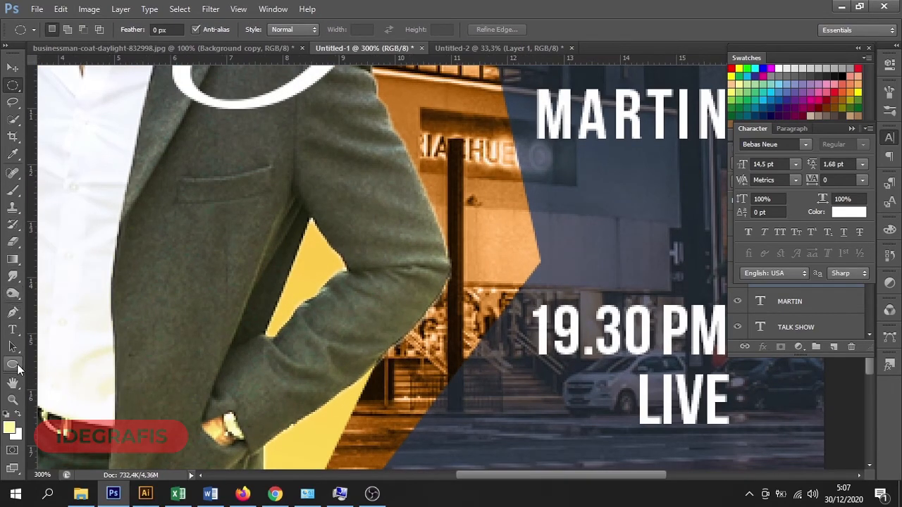
pyautogui.click(13, 365)
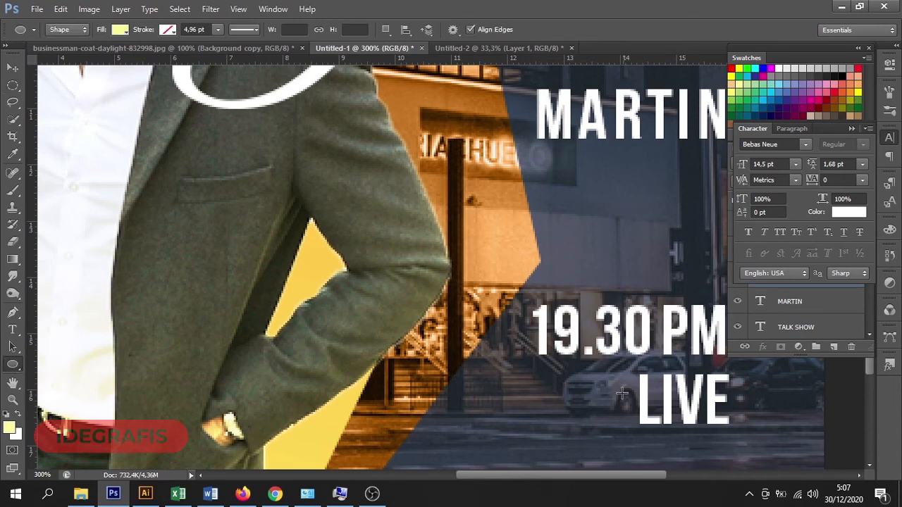
pyautogui.moveTo(625, 384); pyautogui.dragTo(592, 420)
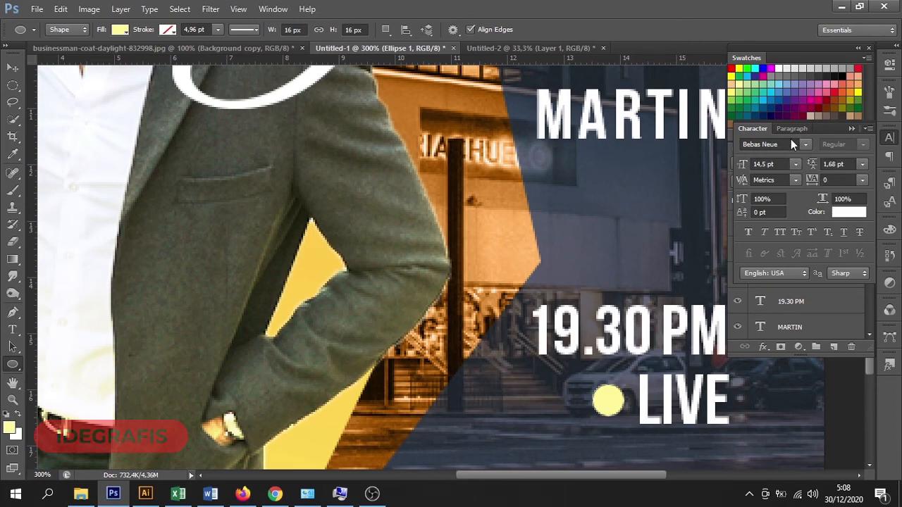
# Recolor the small circle beside LIVE to red, fb0202
pyautogui.click(850, 130)
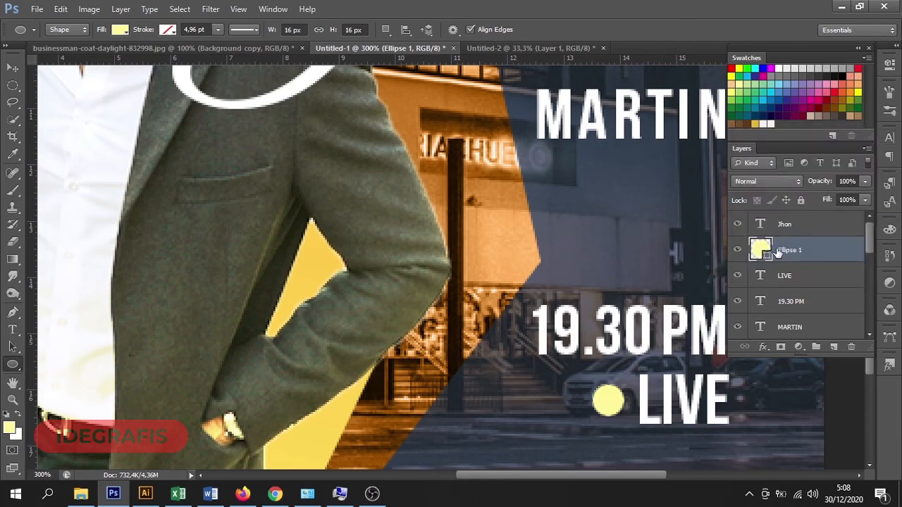
pyautogui.doubleClick(765, 250)
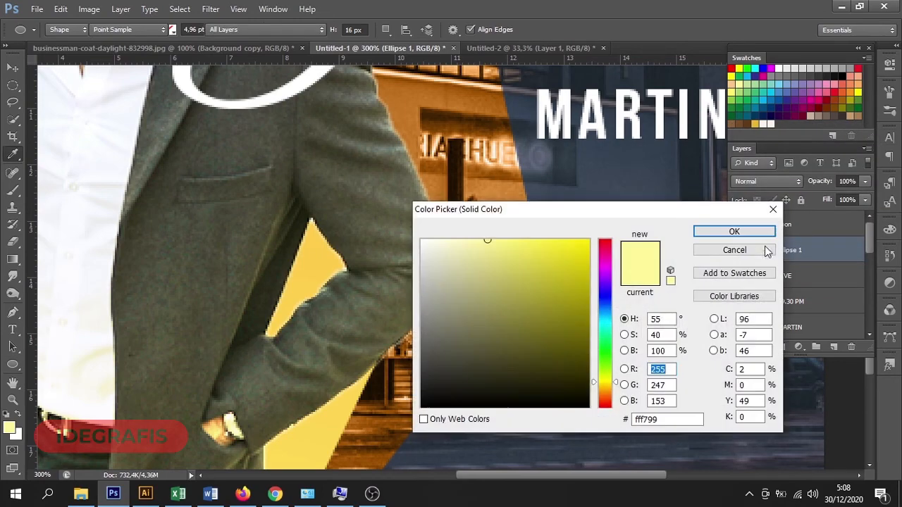
pyautogui.click(611, 241)
pyautogui.click(588, 241)
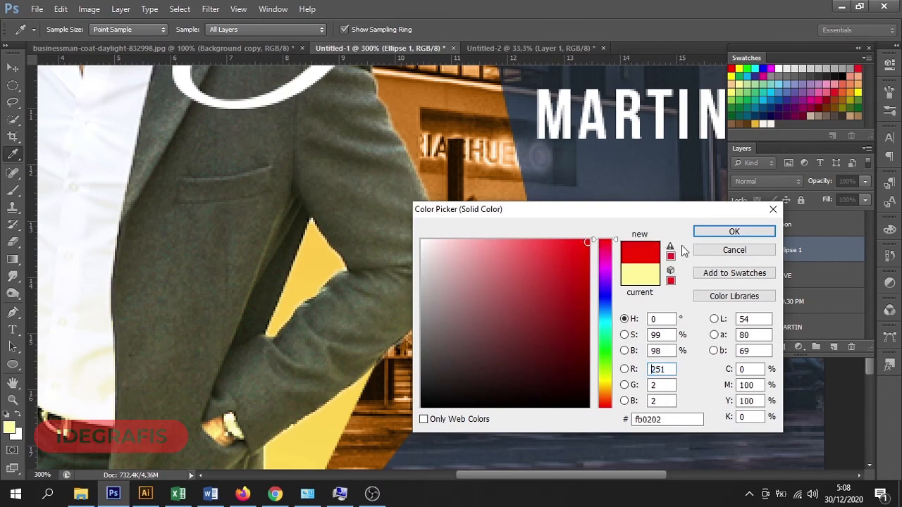
pyautogui.click(736, 231)
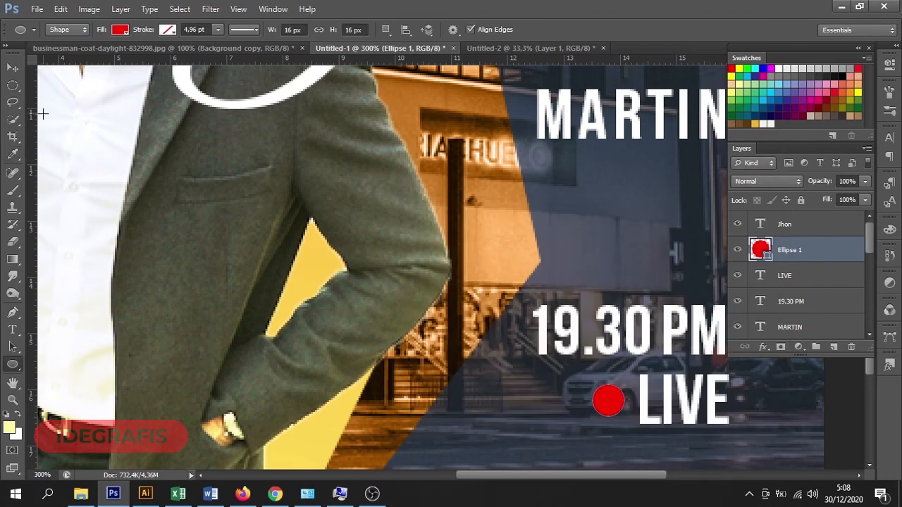
# Enlarge the cut-out businessman to about 112.5% toward the upper left, keeping his lower-right corner in place
pyautogui.click(13, 67)
pyautogui.hotkey('ctrl', '-')
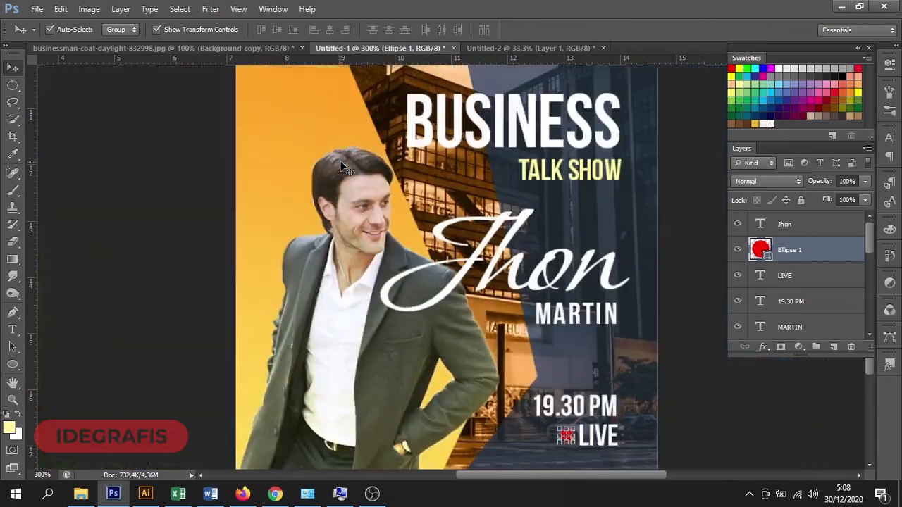
pyautogui.hotkey('ctrl', '-')
pyautogui.hotkey('ctrl', '+')
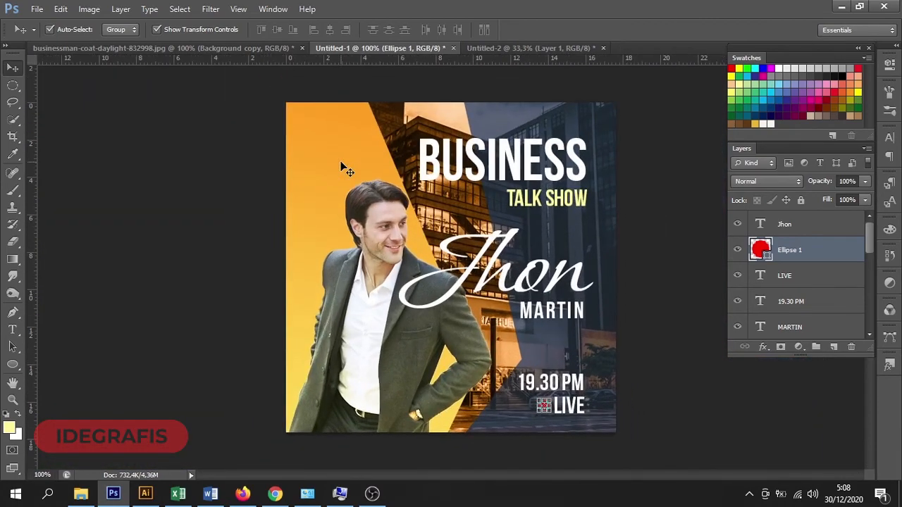
pyautogui.click(371, 187)
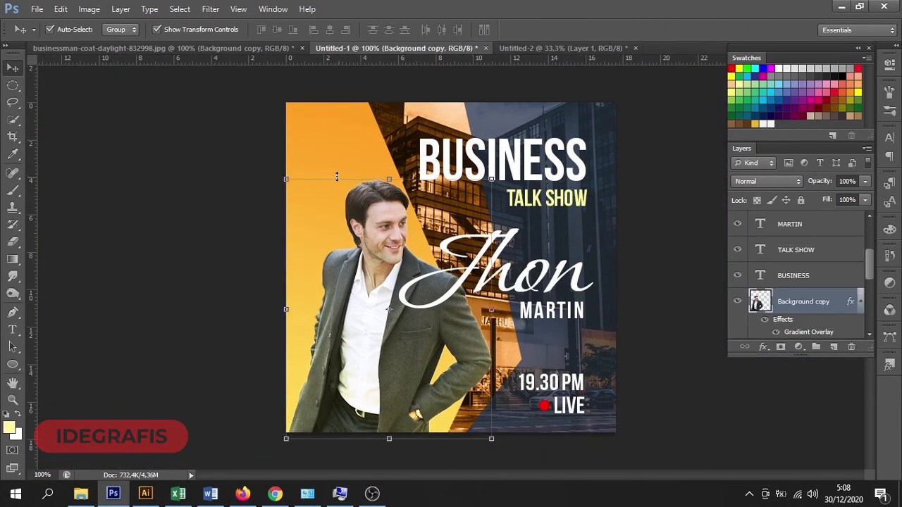
pyautogui.click(285, 177)
pyautogui.moveTo(284, 178); pyautogui.dragTo(260, 147)
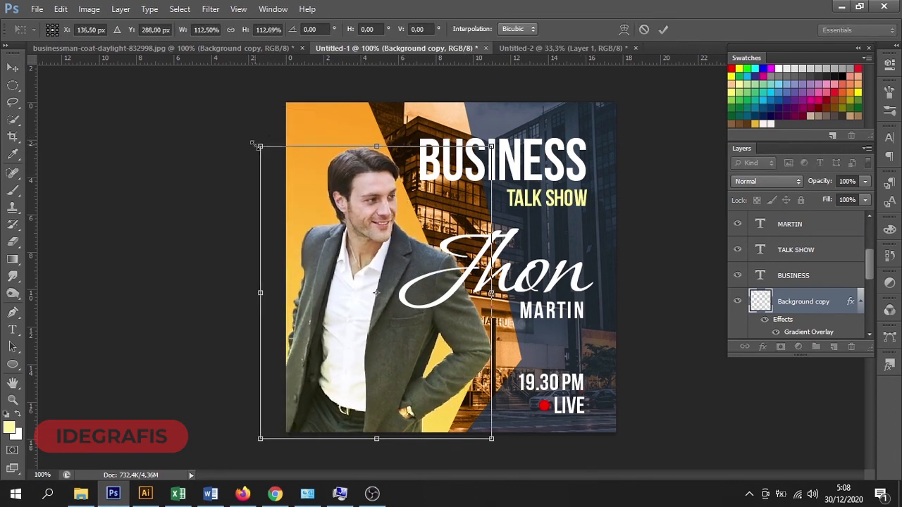
pyautogui.click(665, 29)
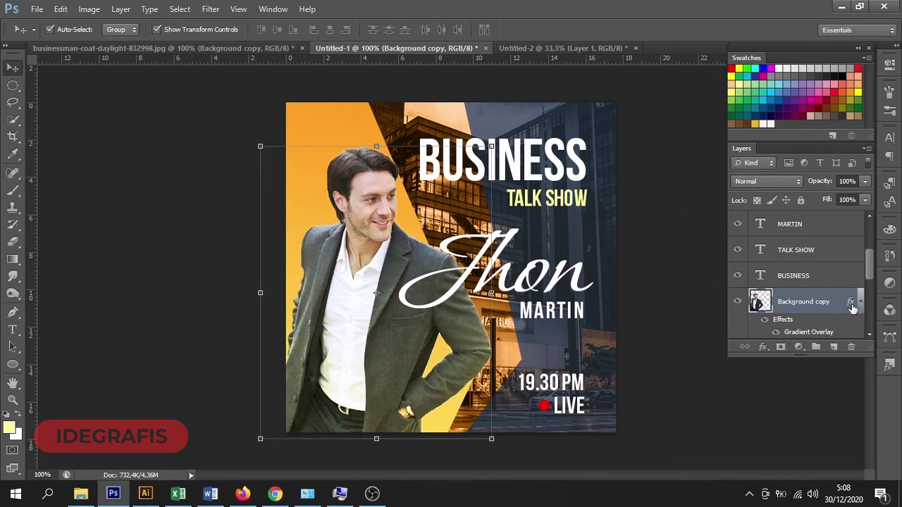
# Add a Curves adjustment layer above the businessman, lower its midtones slightly, and clip it to his layer
pyautogui.click(765, 347)
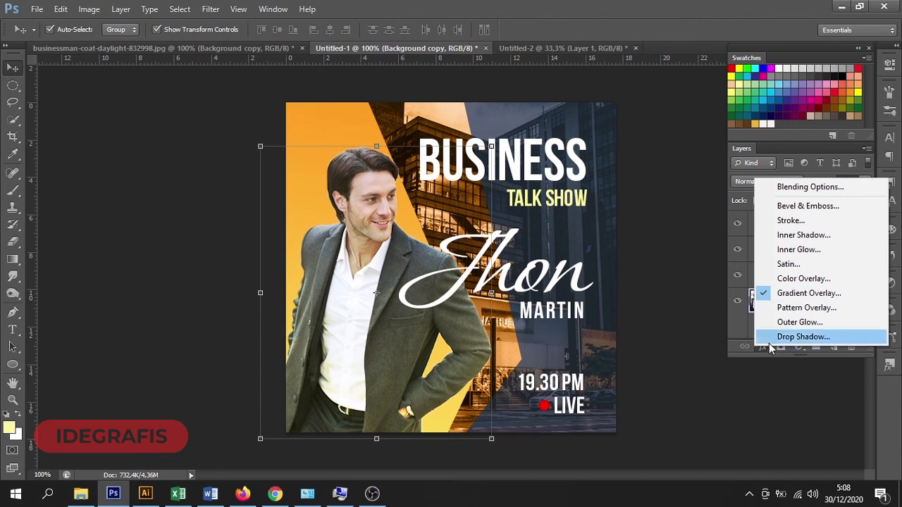
pyautogui.click(752, 299)
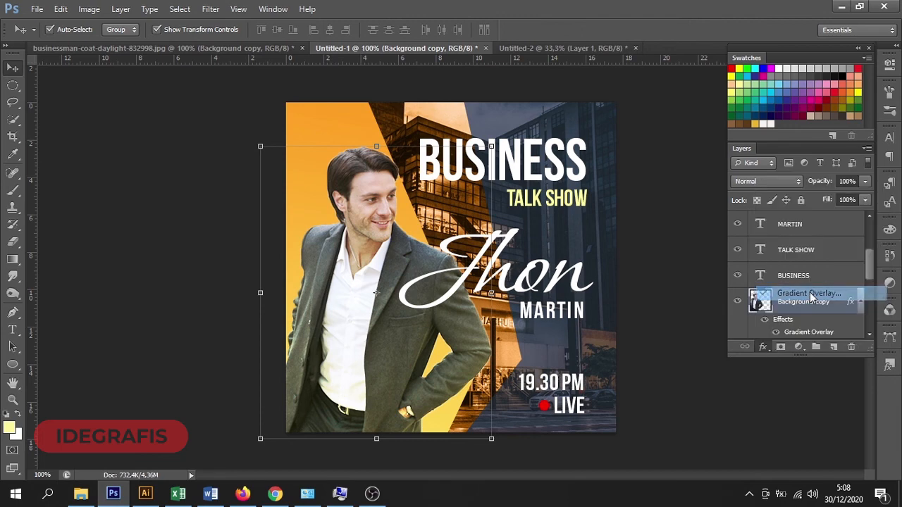
pyautogui.click(800, 348)
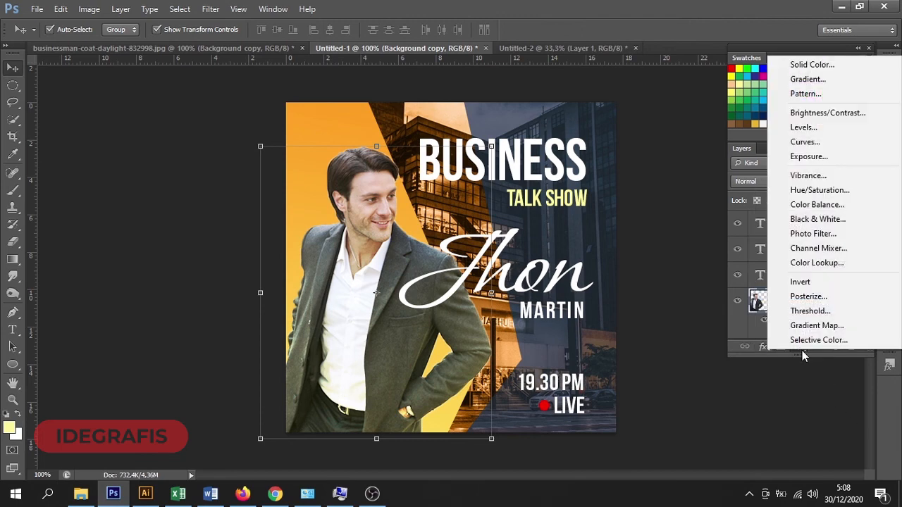
pyautogui.click(807, 143)
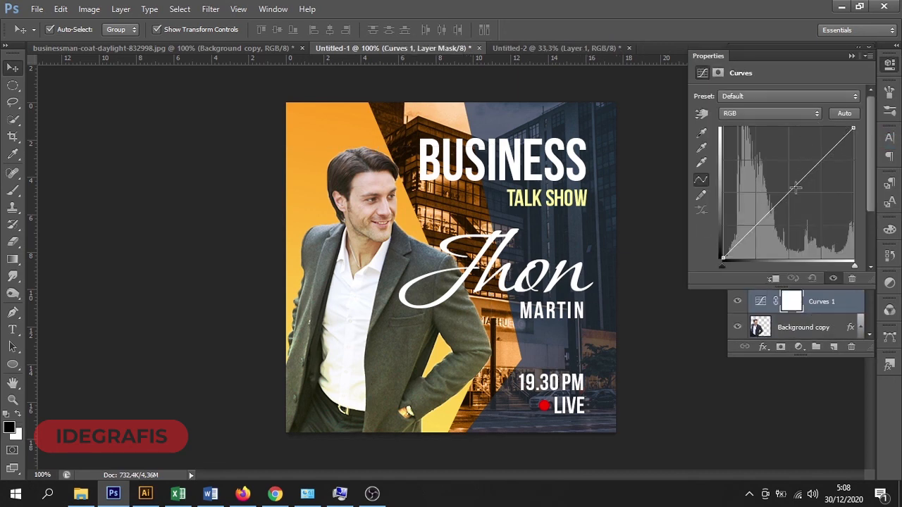
pyautogui.moveTo(794, 190); pyautogui.dragTo(799, 197)
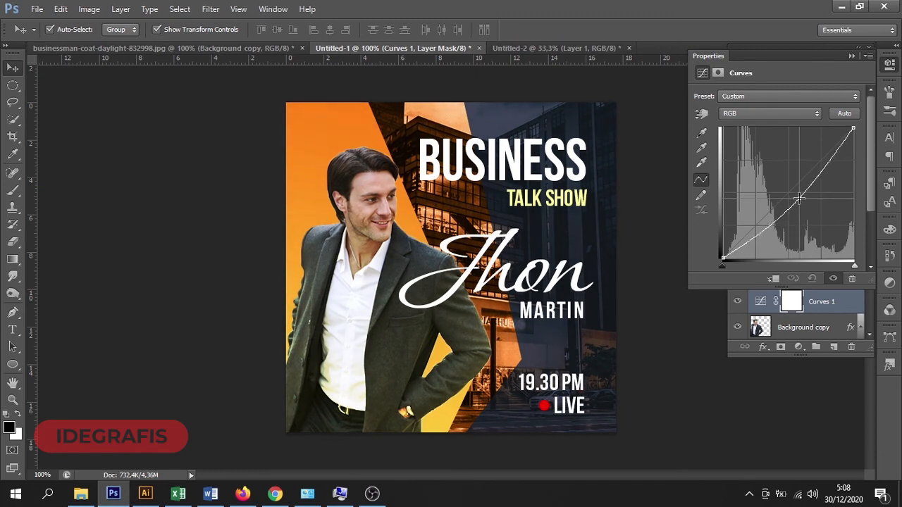
pyautogui.click(850, 55)
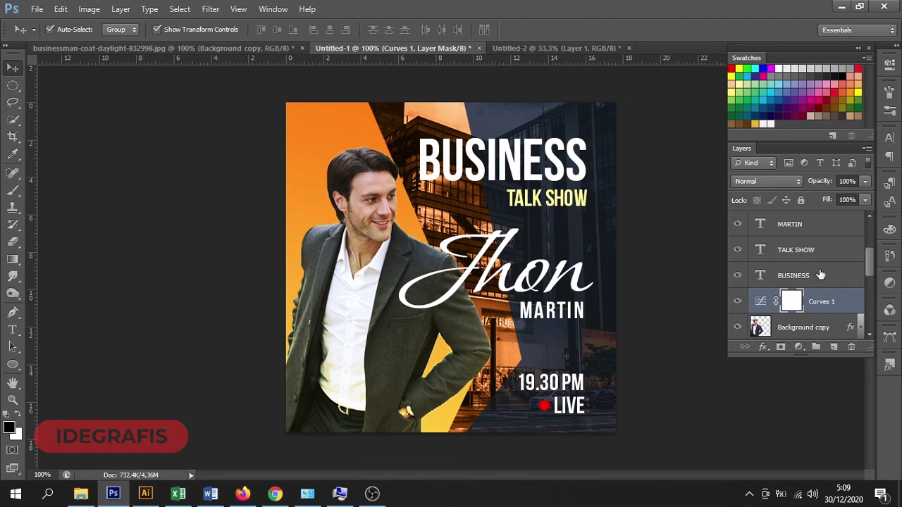
pyautogui.keyDown('alt'); pyautogui.click(830, 310); pyautogui.keyUp('alt')
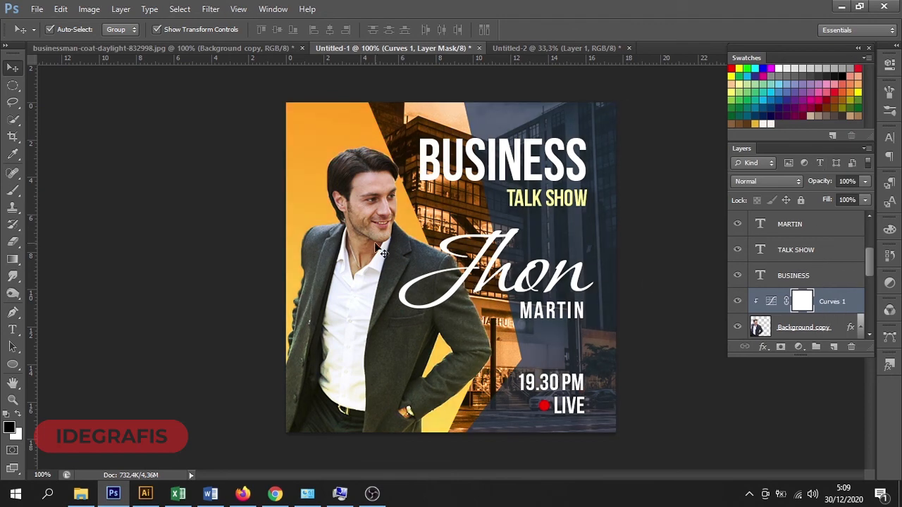
# Sharpen the businessman layer with Unsharp Mask at amount 54%, radius 1.8 pixels and threshold 0
pyautogui.click(760, 328)
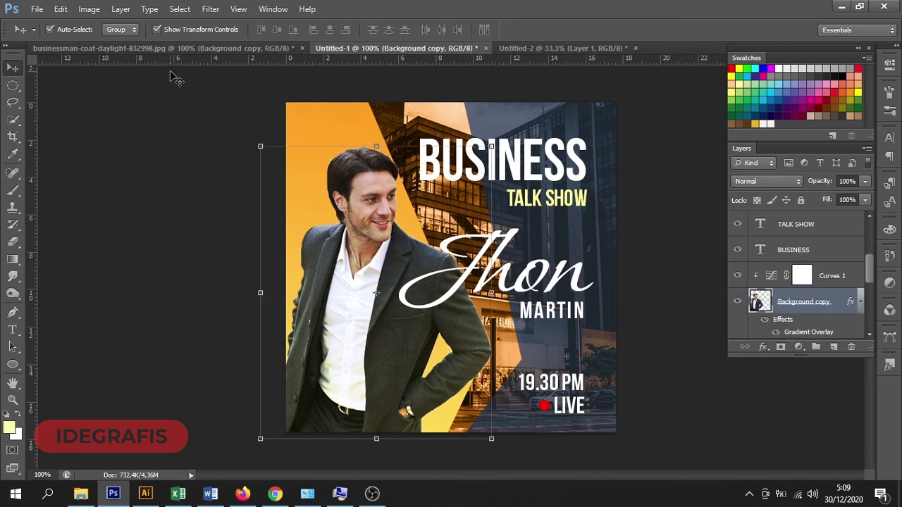
pyautogui.click(210, 9)
pyautogui.moveTo(268, 205)
pyautogui.click(409, 256)
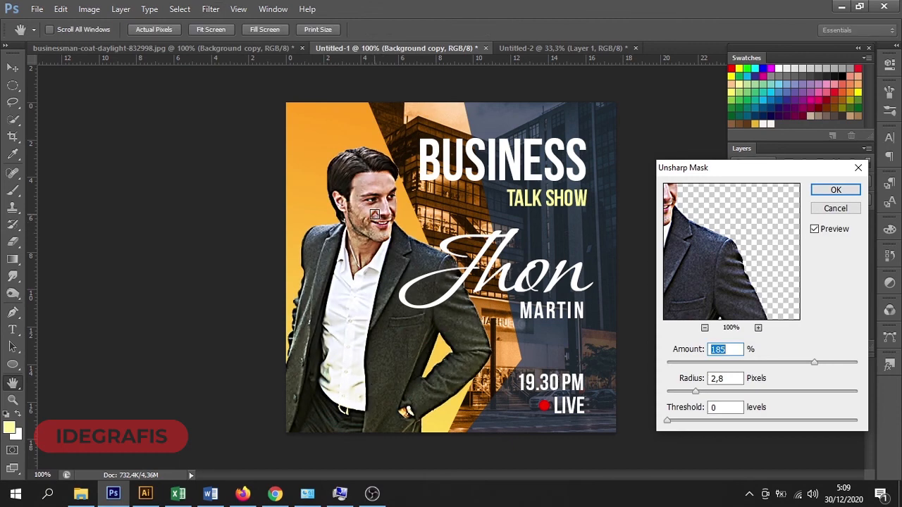
pyautogui.click(723, 364)
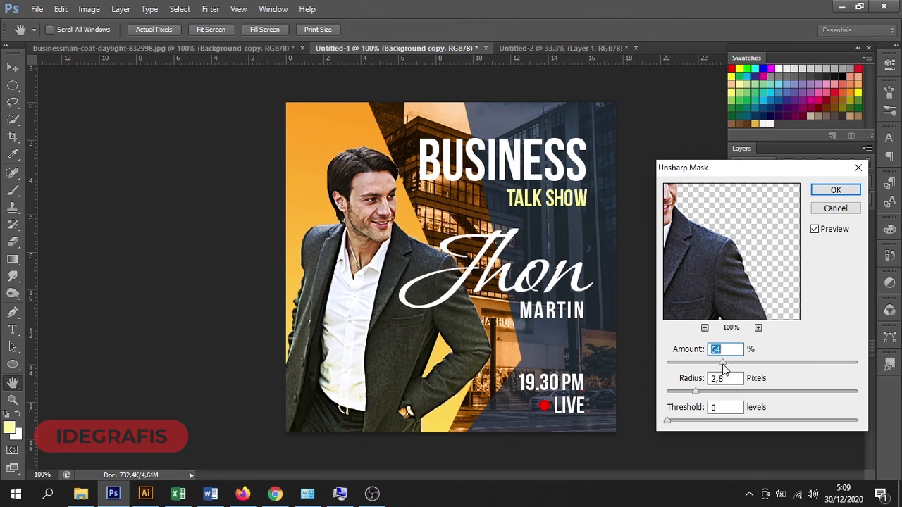
pyautogui.moveTo(690, 391); pyautogui.dragTo(687, 393)
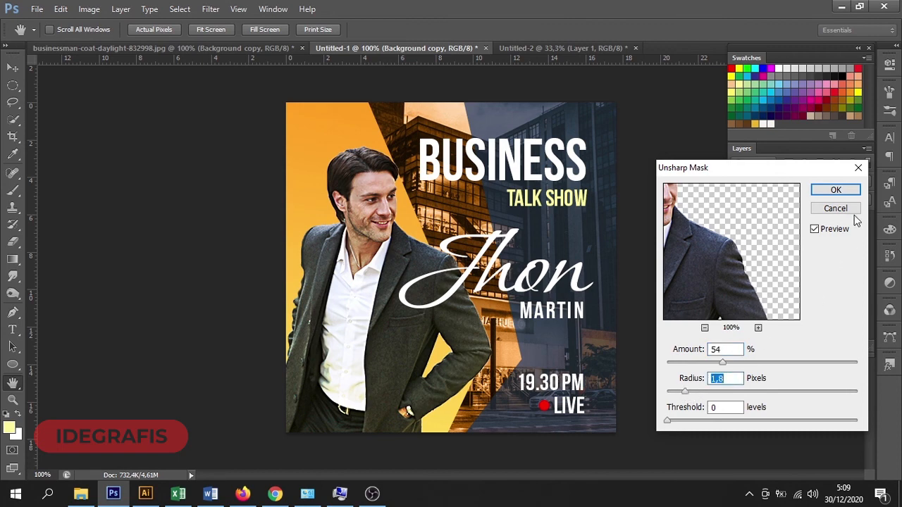
pyautogui.click(835, 190)
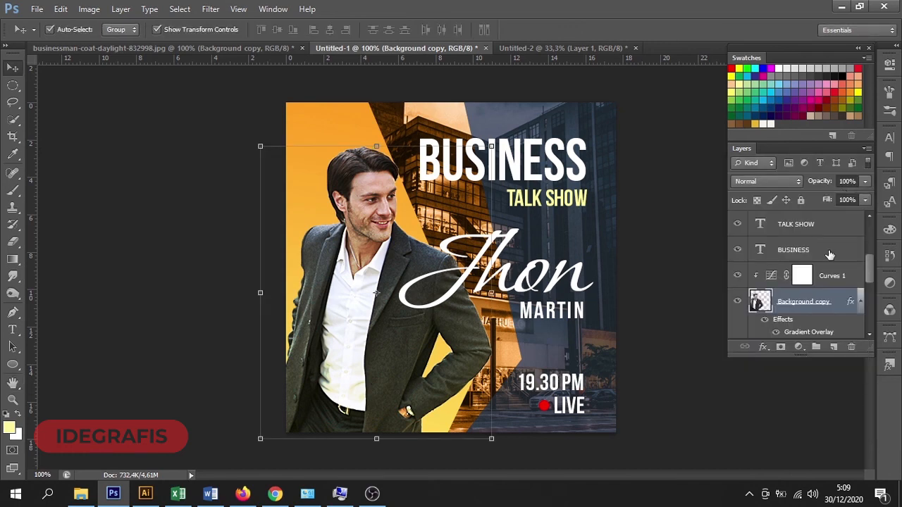
# Reapply the last Unsharp Mask filter to Layer 1, the city photo clipped to Shape 2
pyautogui.scroll(-4, 829, 292)
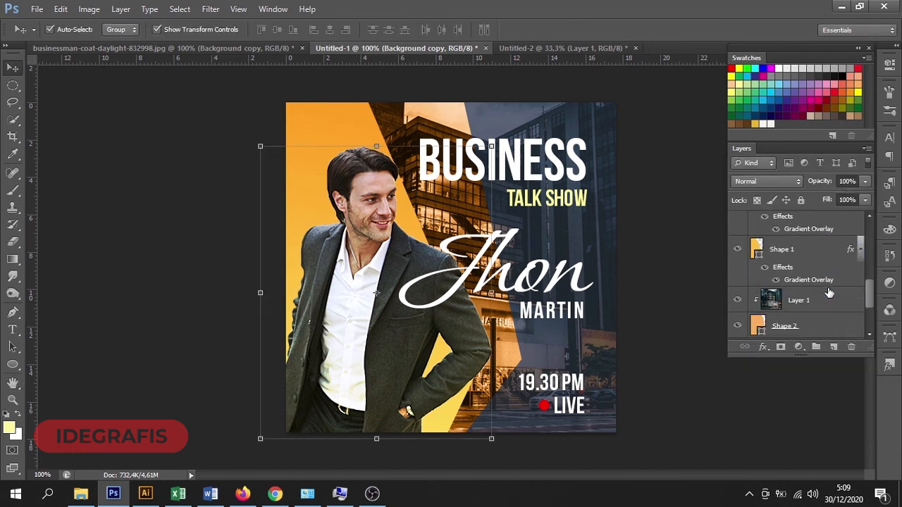
pyautogui.click(777, 301)
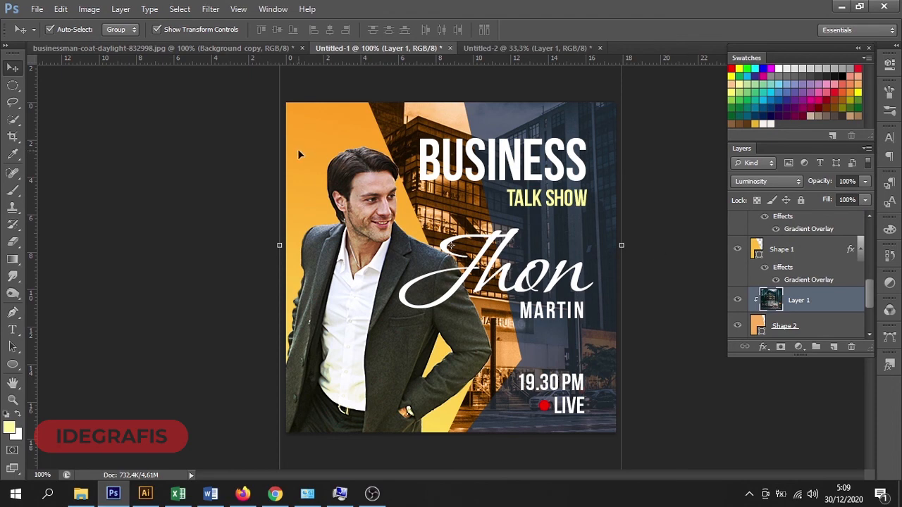
pyautogui.click(211, 9)
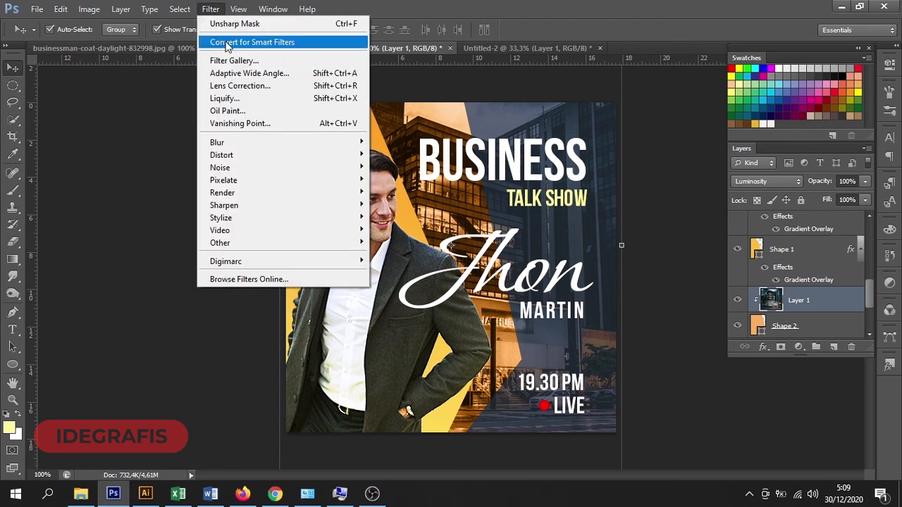
pyautogui.click(229, 24)
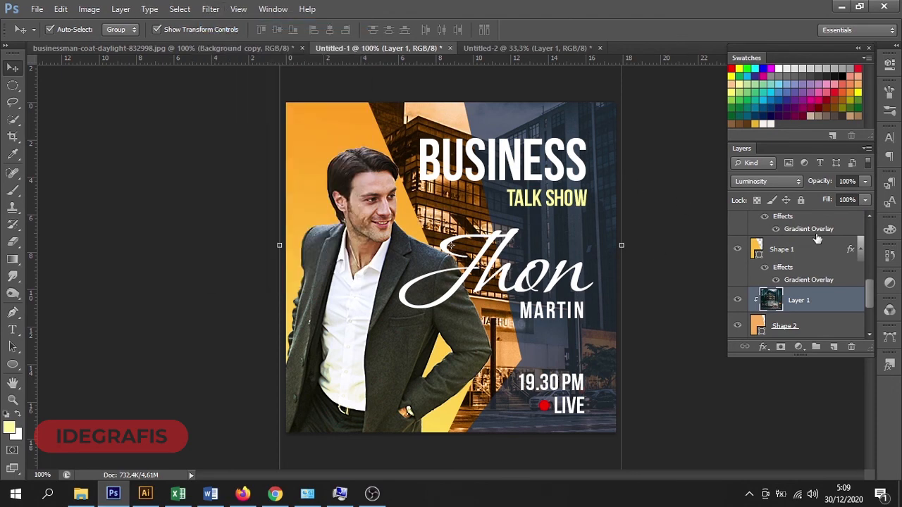
# Apply the basic Sharpen filter to Layer 1 copy, the city photo directly above Color Fill 1
pyautogui.scroll(-2, 793, 252)
pyautogui.click(793, 293)
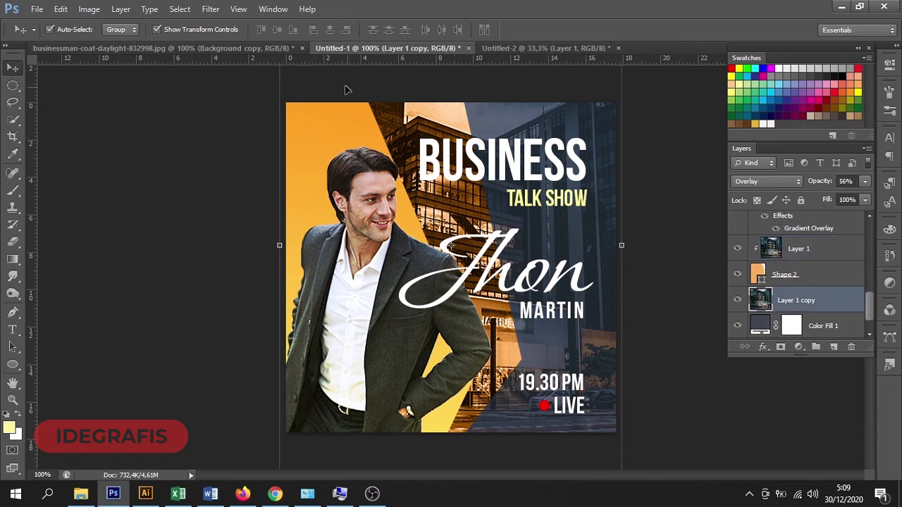
pyautogui.click(220, 14)
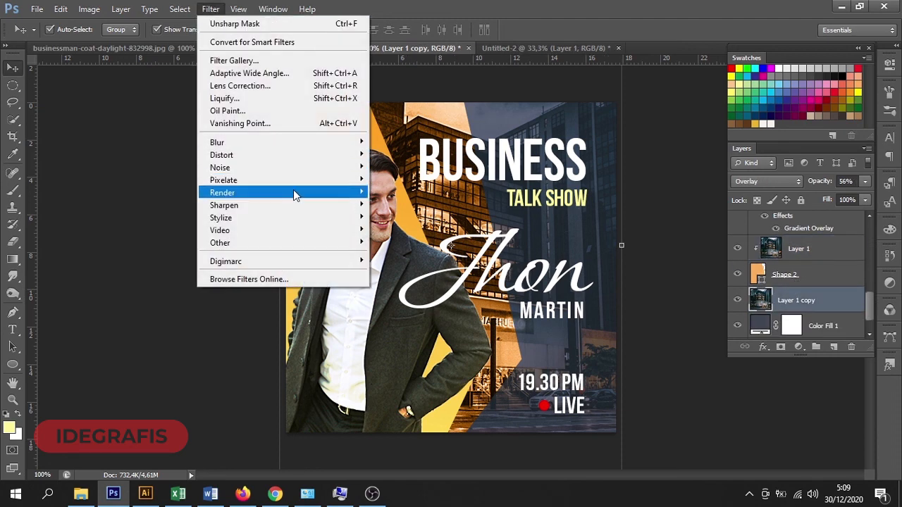
pyautogui.moveTo(294, 205)
pyautogui.click(392, 205)
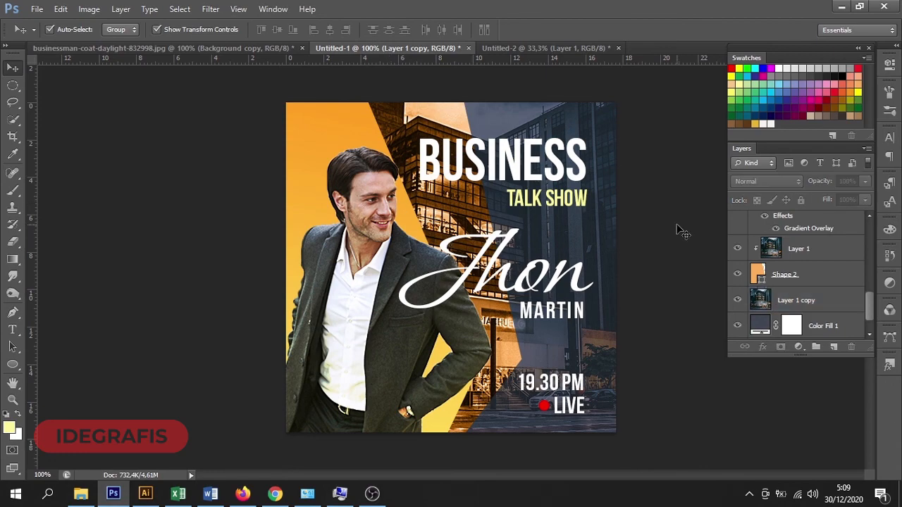
# View the finished talk show graphic in full screen mode without the interface
pyautogui.press('f')
pyautogui.press('f')
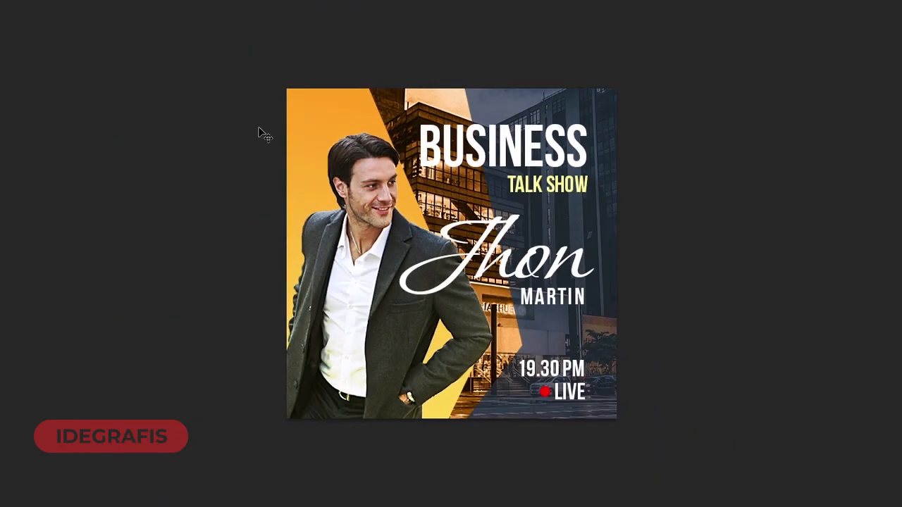
pyautogui.moveTo(899, 211)
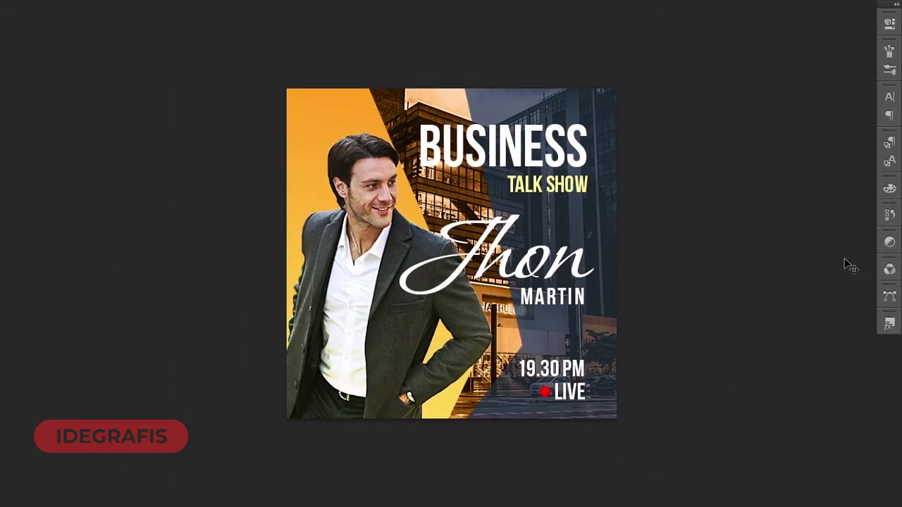